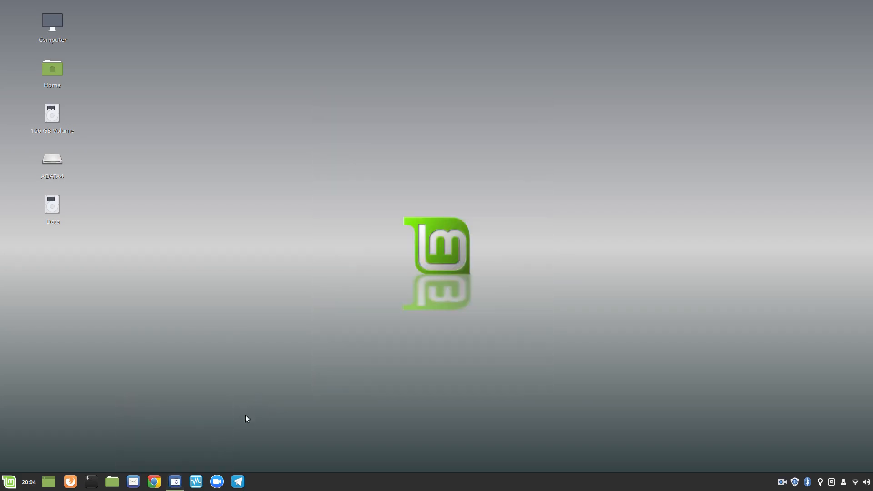
- Restore the VirtualBox Manager window from the Linux Mint taskbar to show the Fedora 29 machine
left_click(197, 483)
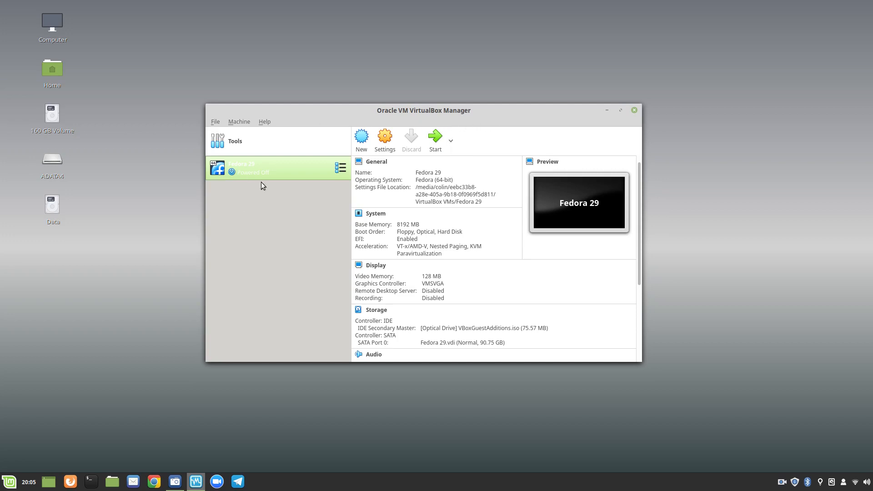
left_click(434, 145)
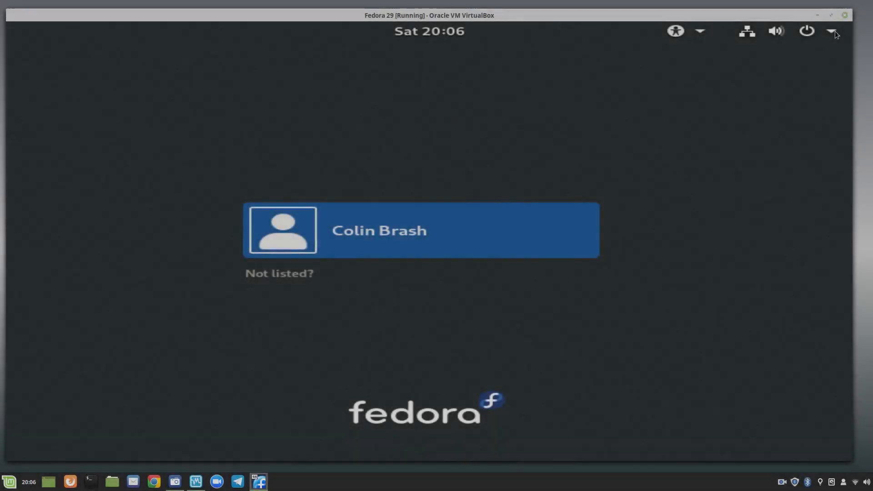
left_click(835, 31)
left_click(688, 158)
left_click(634, 296)
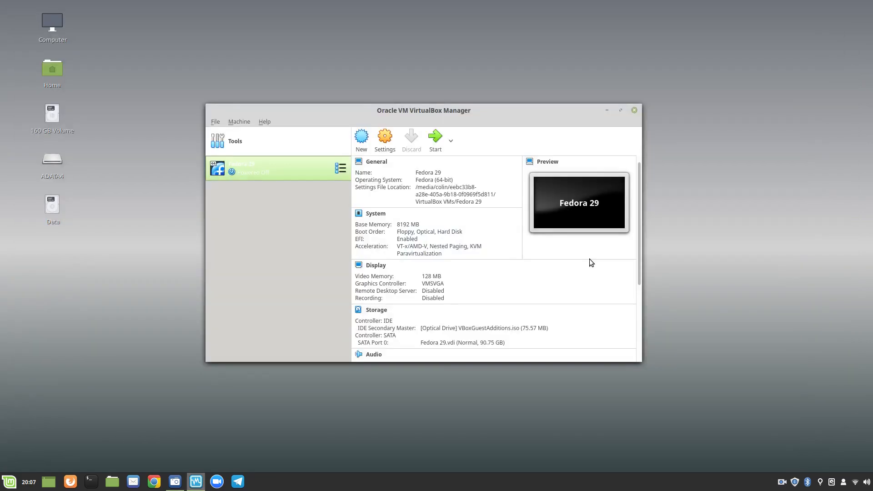
- In Fedora 29's storage settings, replace the Guest Additions disc with Fedora-Workstation-Live-x86_64-29-1.2.iso
left_click(385, 138)
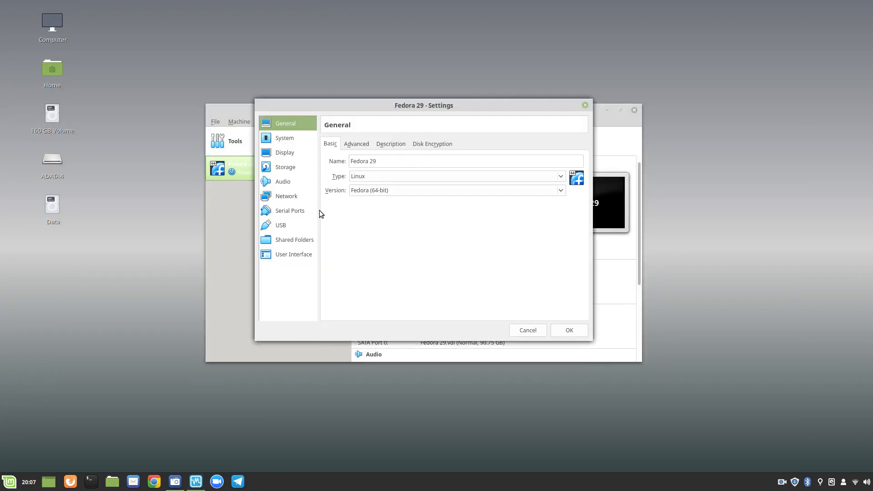
left_click(287, 168)
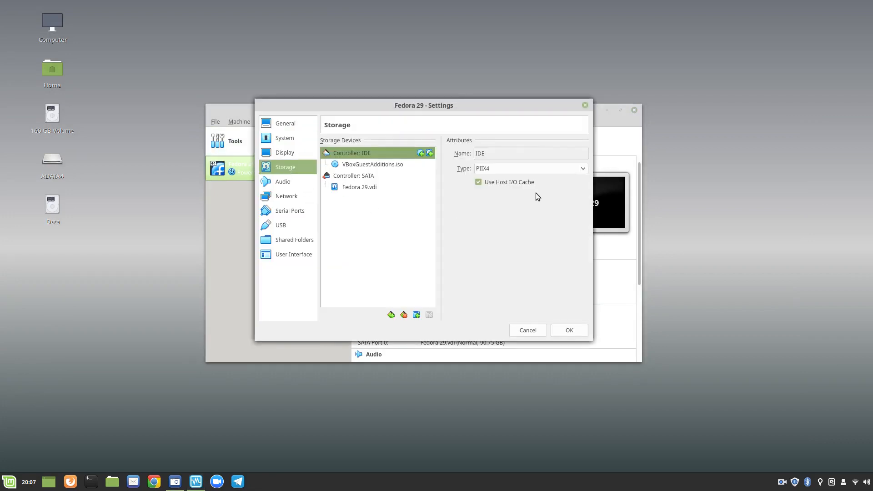
left_click(382, 166)
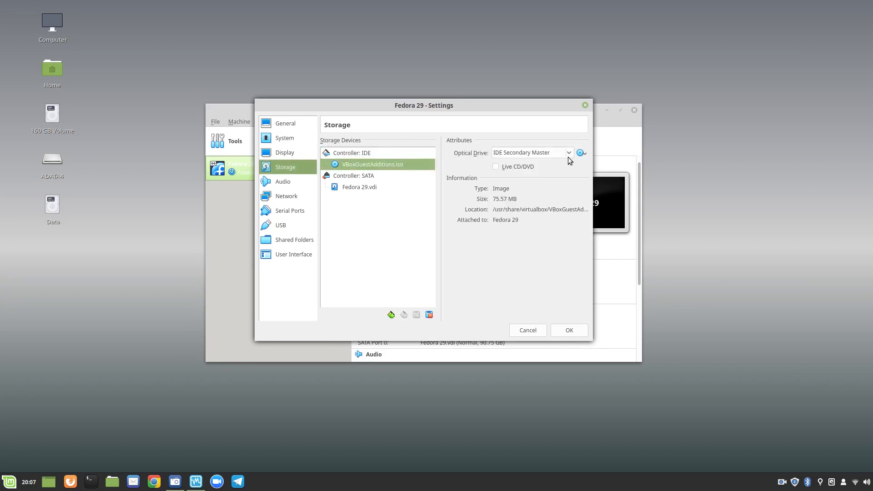
left_click(582, 153)
left_click(592, 217)
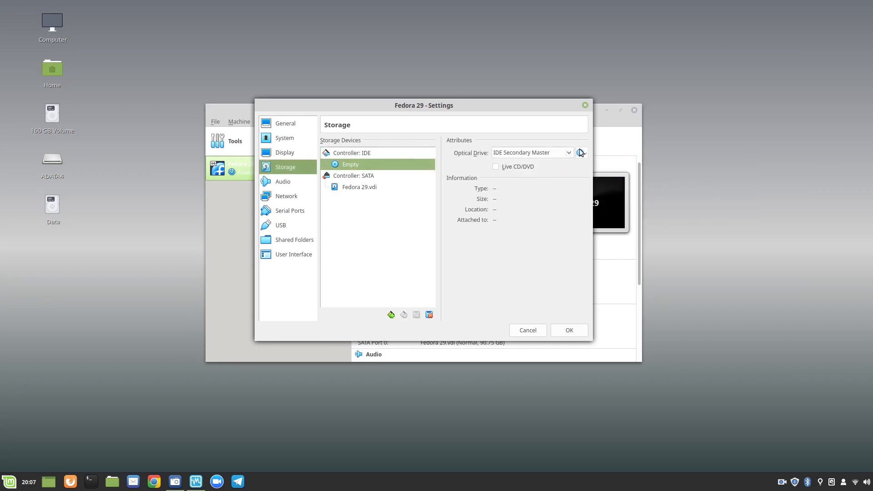
left_click(581, 153)
left_click(609, 176)
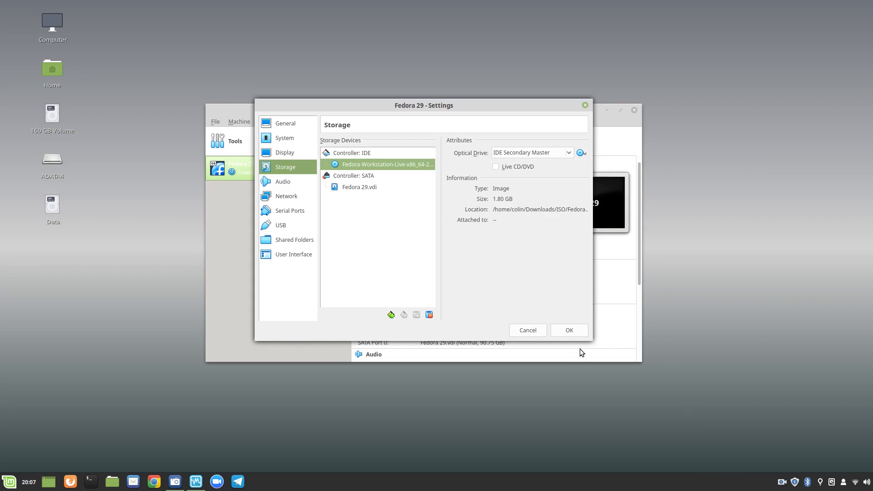
left_click(575, 332)
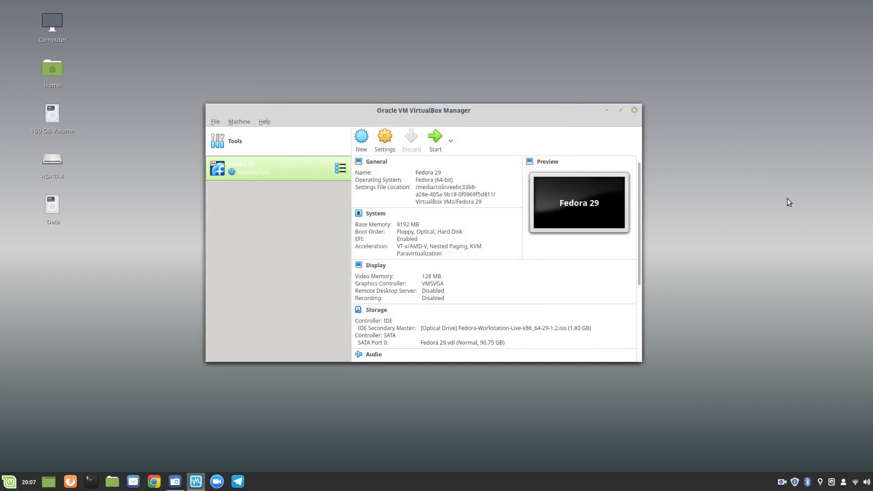
- Start the Fedora 29 machine and let it boot the live ISO to the Welcome to Fedora screen
left_click(434, 139)
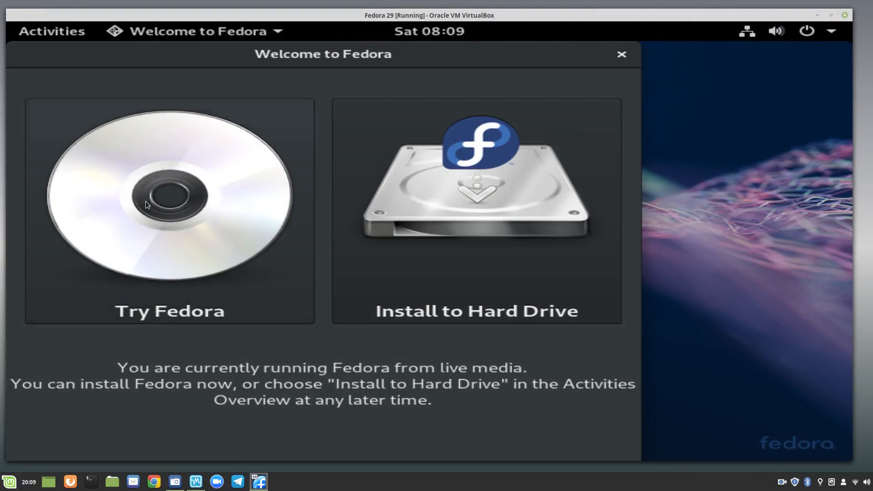
- Choose Try Fedora, close the welcome dialog, and launch Install to Hard Drive from Activities
left_click(143, 255)
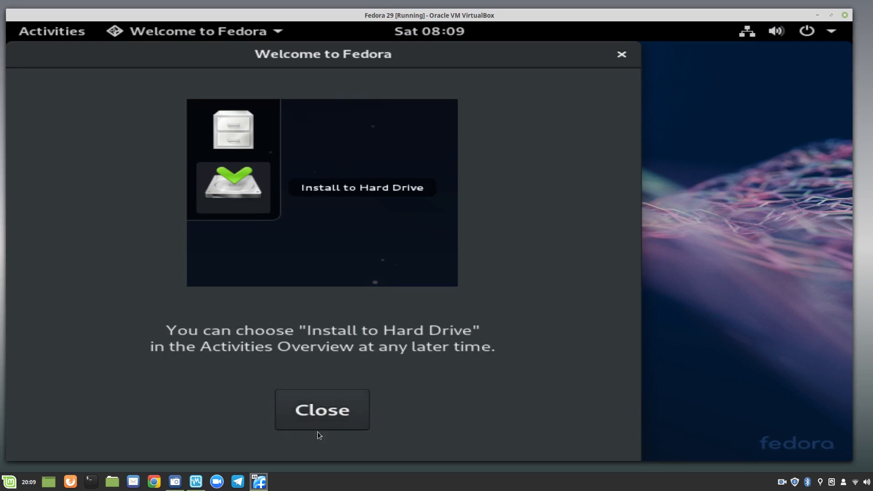
left_click(320, 415)
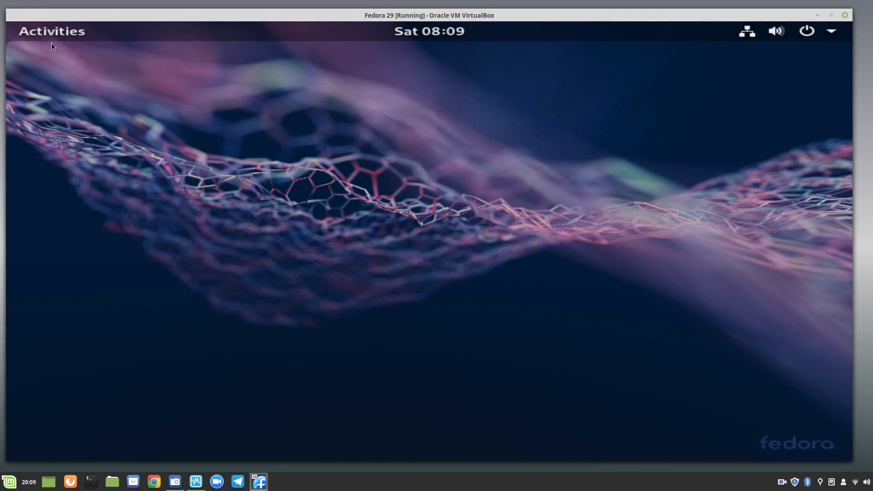
left_click(47, 32)
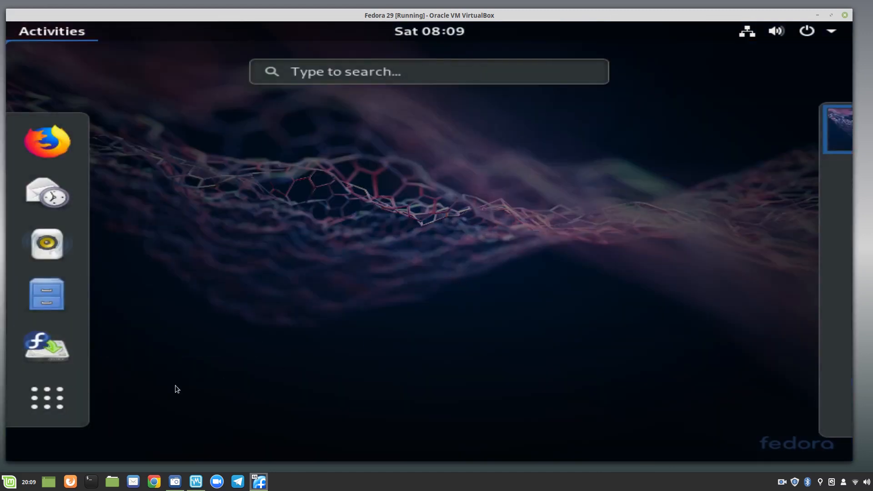
left_click(45, 404)
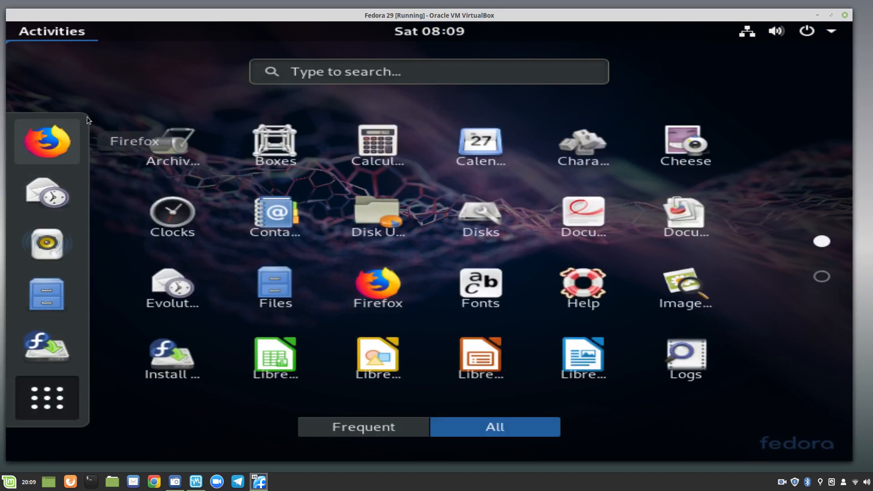
left_click(54, 29)
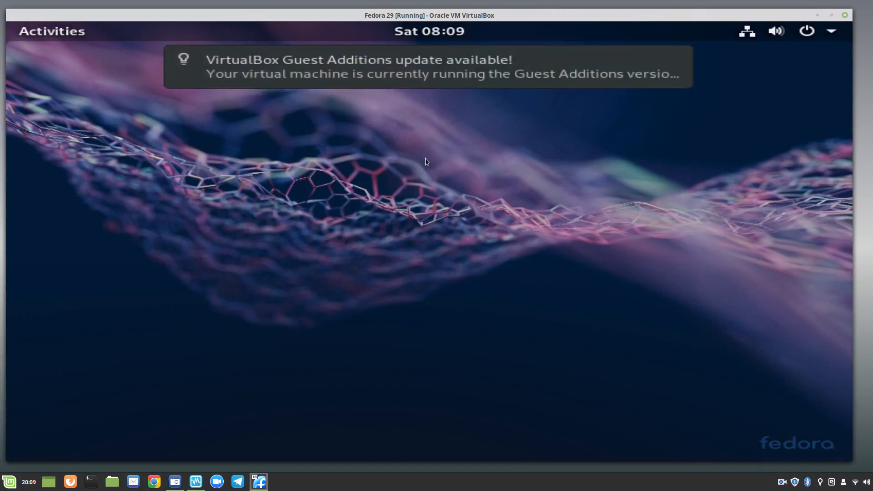
left_click(54, 26)
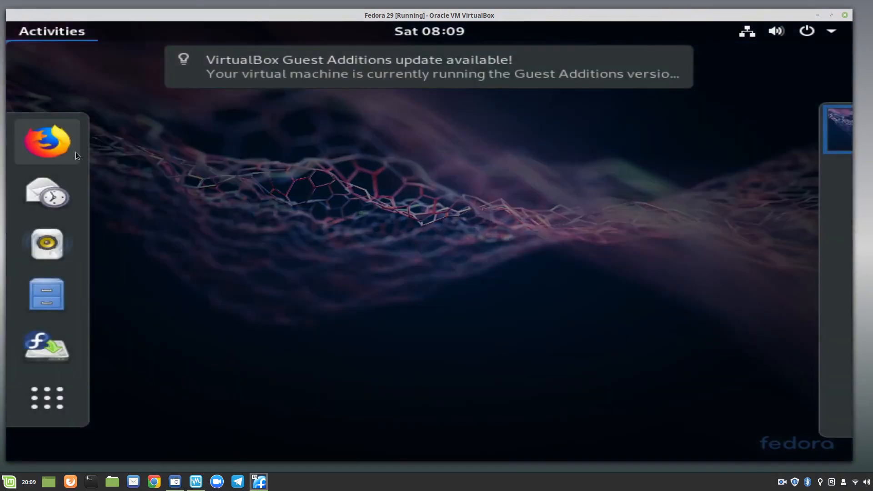
left_click(39, 353)
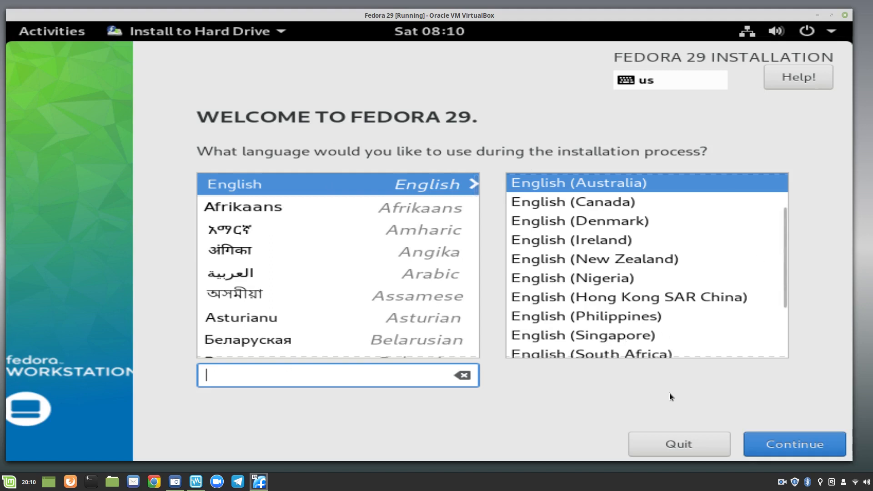
- Confirm English (Australia) as the installation language and continue to the Installation Summary
left_click(771, 439)
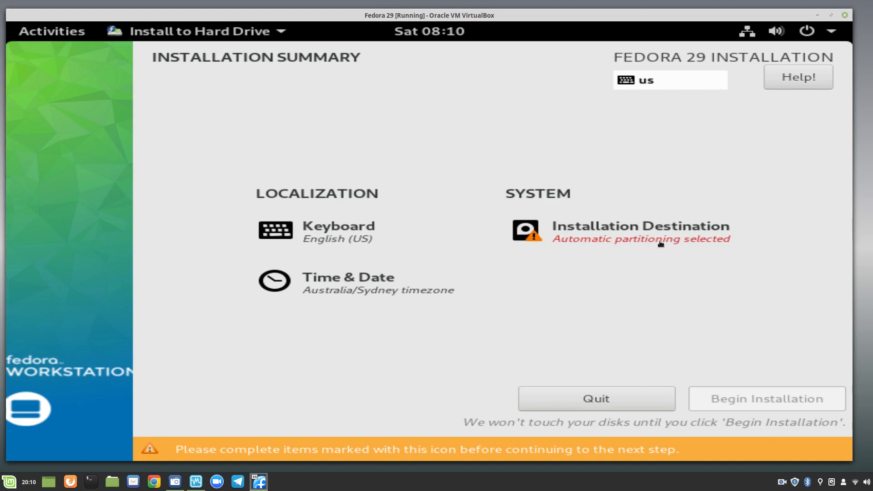
- Target the 90.75 GiB ATA VBOX HARDDISK with Custom storage configuration and proceed to Manual Partitioning
left_click(586, 232)
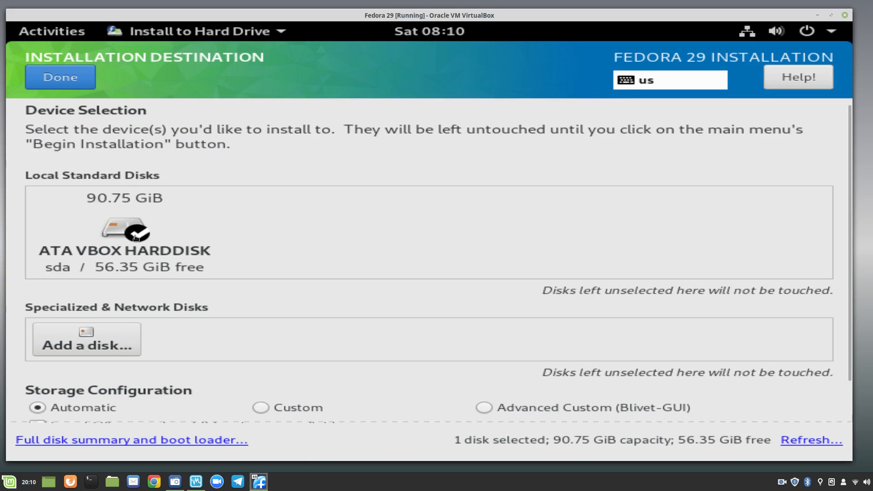
left_click(123, 229)
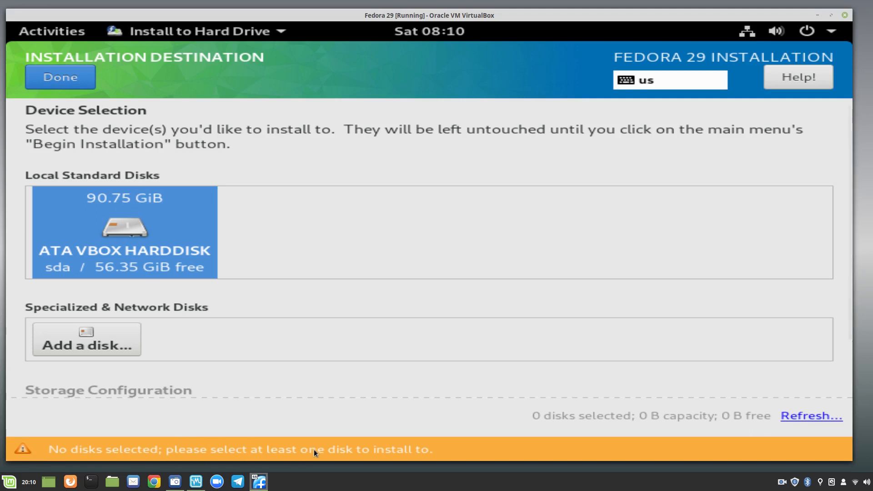
left_click(123, 230)
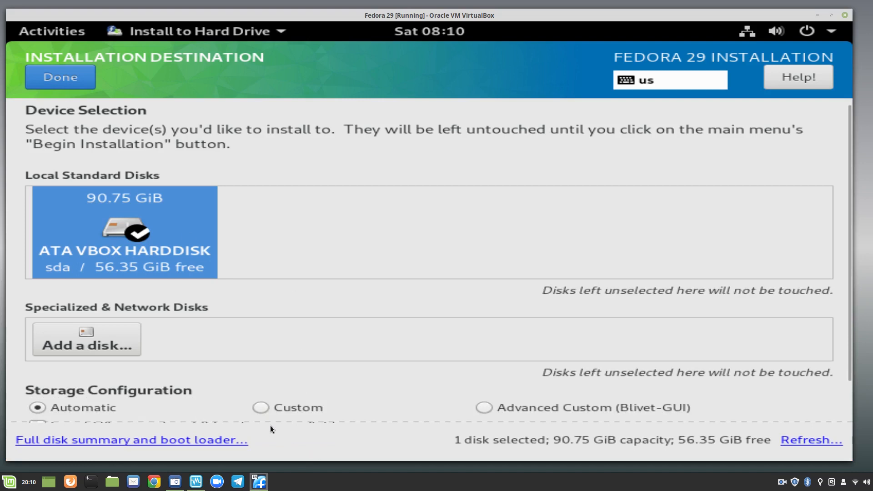
left_click(261, 408)
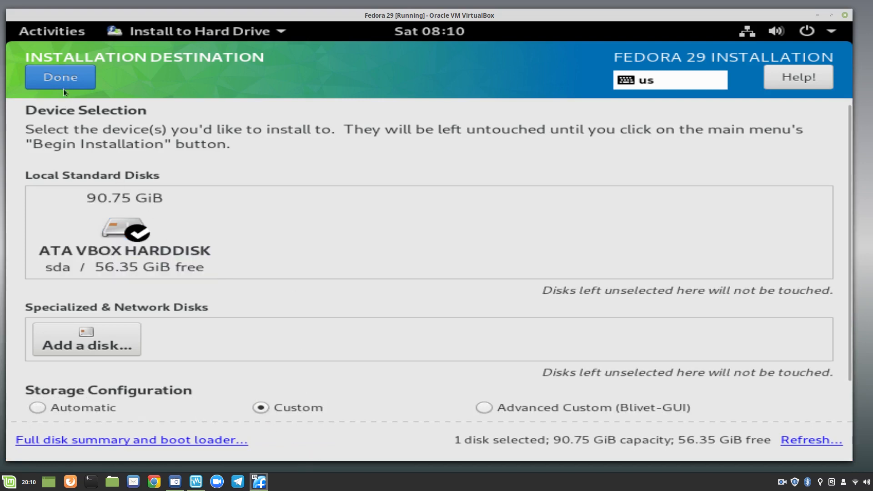
left_click(58, 78)
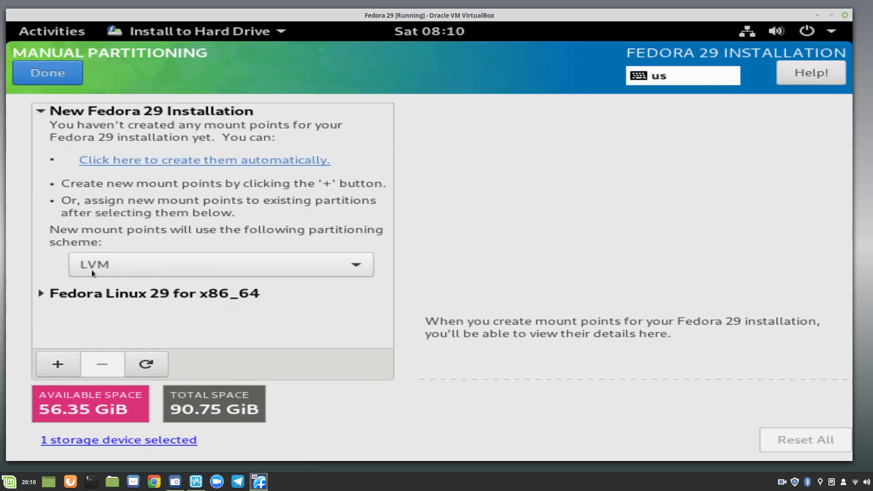
- Keep the LVM scheme, expand the old Fedora Linux 29 install, and delete its 30 GiB root partition sda3
left_click(335, 266)
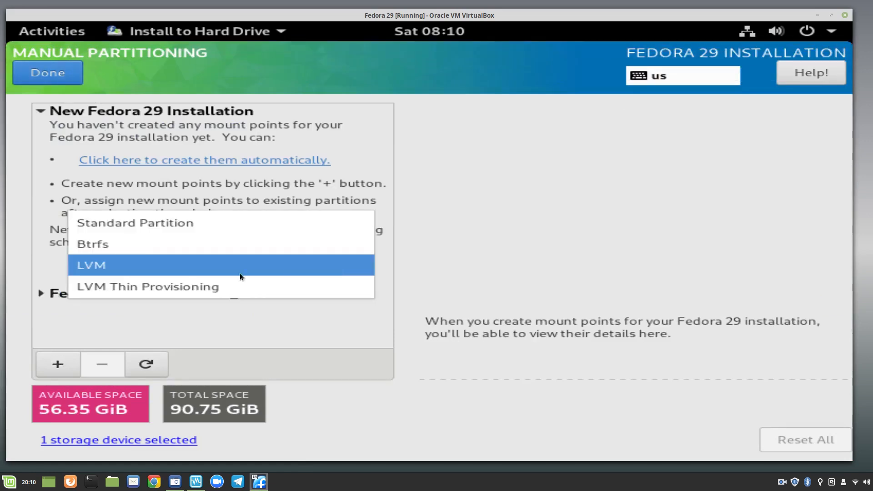
left_click(197, 265)
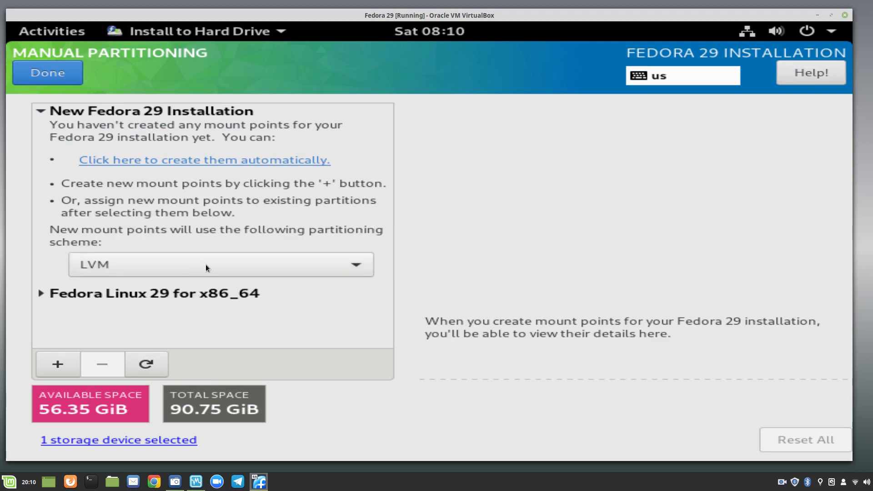
left_click(40, 293)
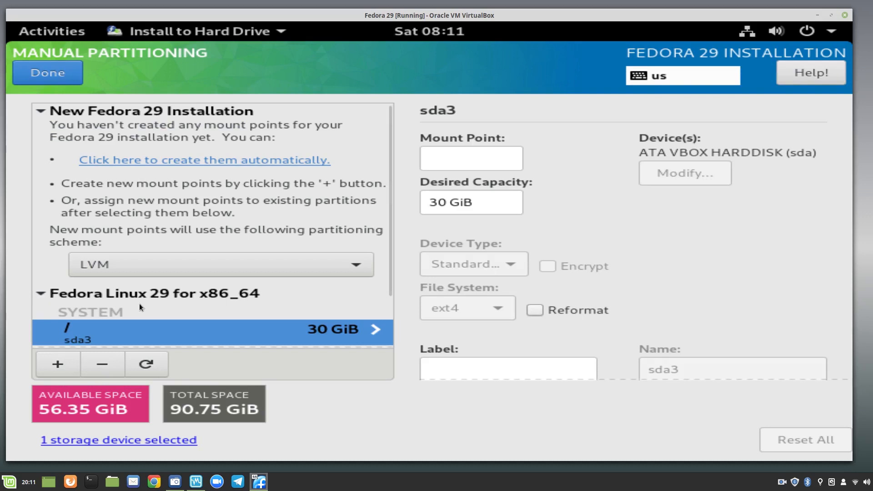
scroll(139, 304, "down", 2)
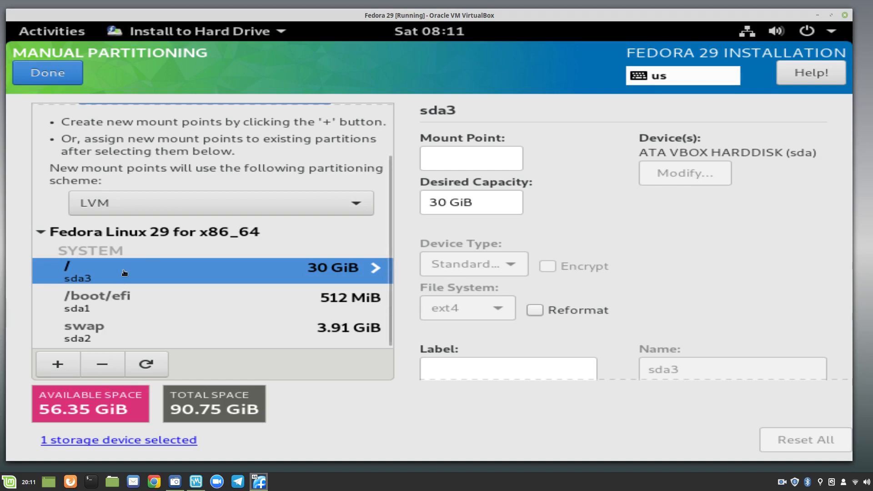
left_click(101, 366)
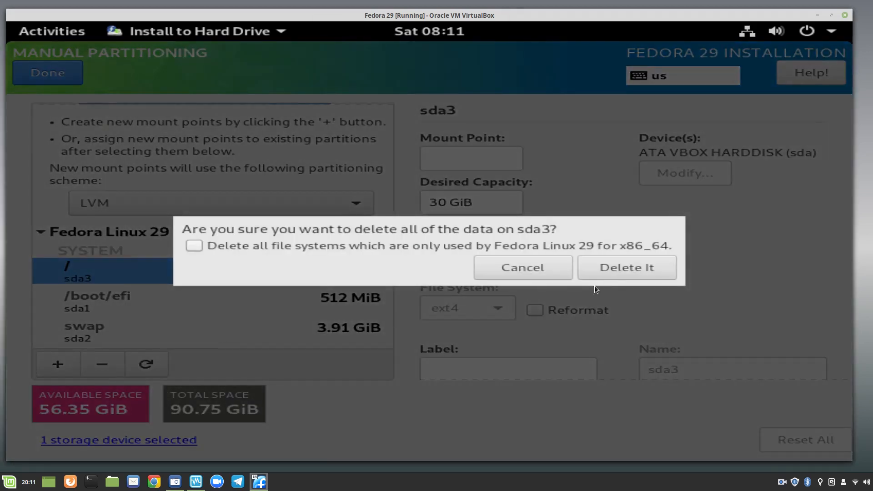
left_click(628, 265)
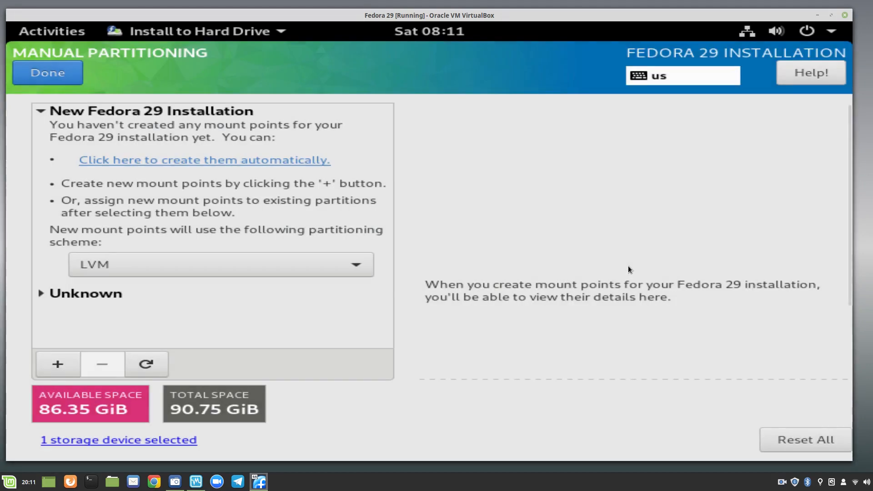
- Delete the old EFI System Partition sda1 and the swap partition sda2
left_click(41, 294)
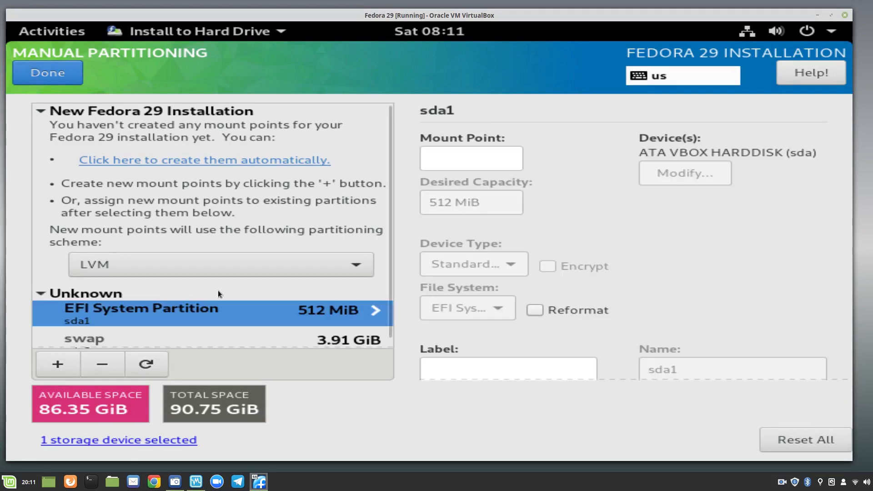
scroll(218, 291, "down", 1)
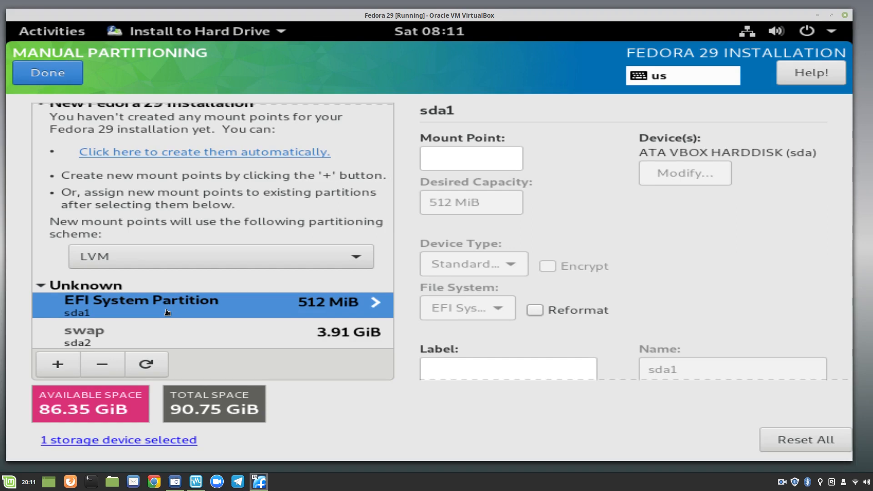
left_click(101, 364)
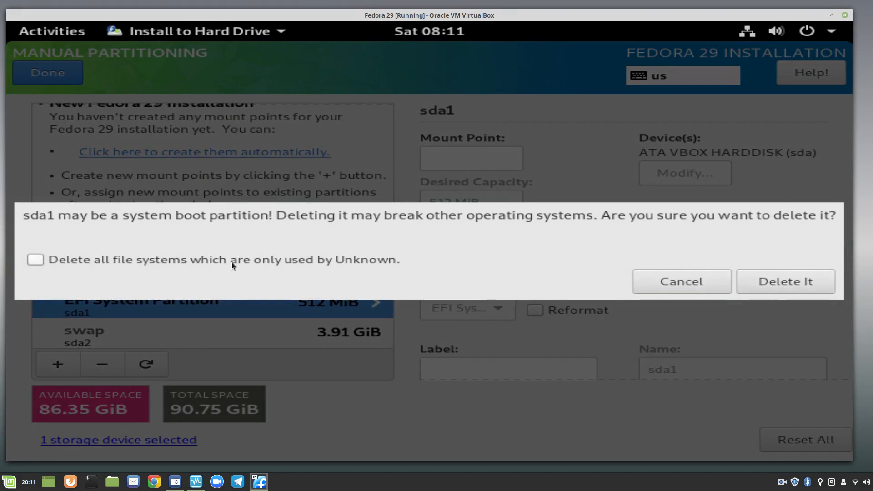
left_click(761, 282)
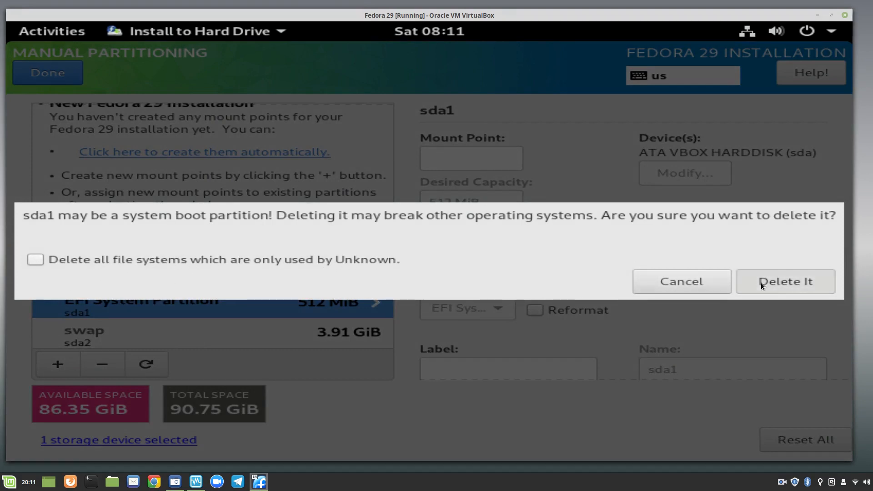
left_click(41, 293)
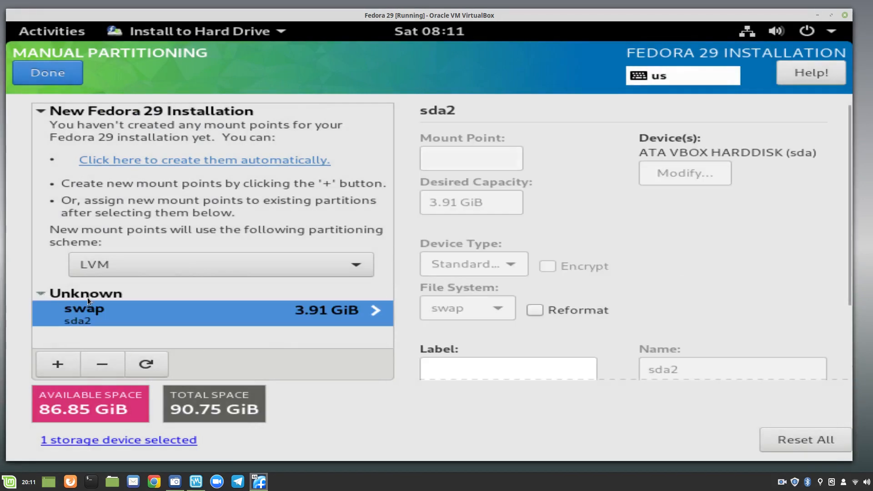
left_click(101, 364)
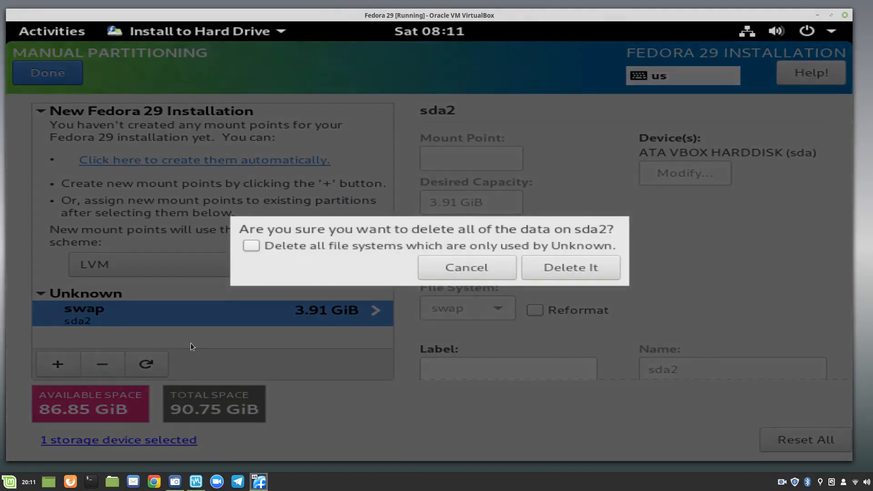
left_click(562, 267)
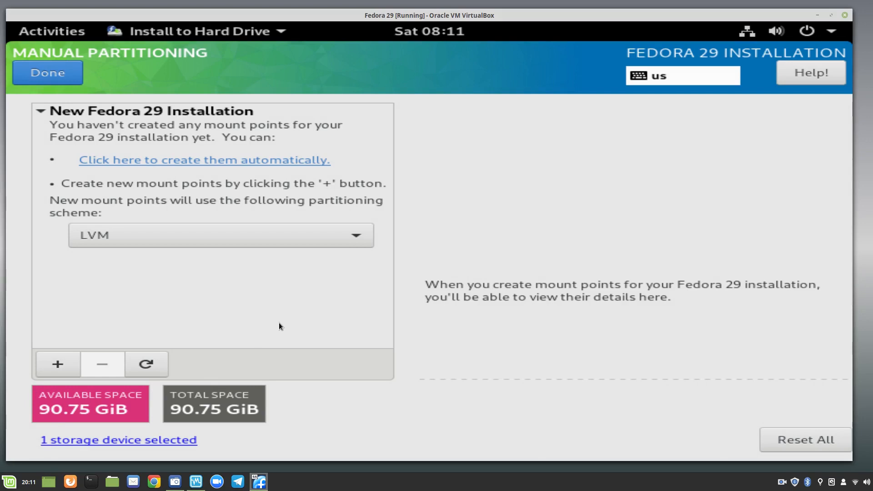
- Set the partitioning scheme to Standard Partition
left_click(337, 235)
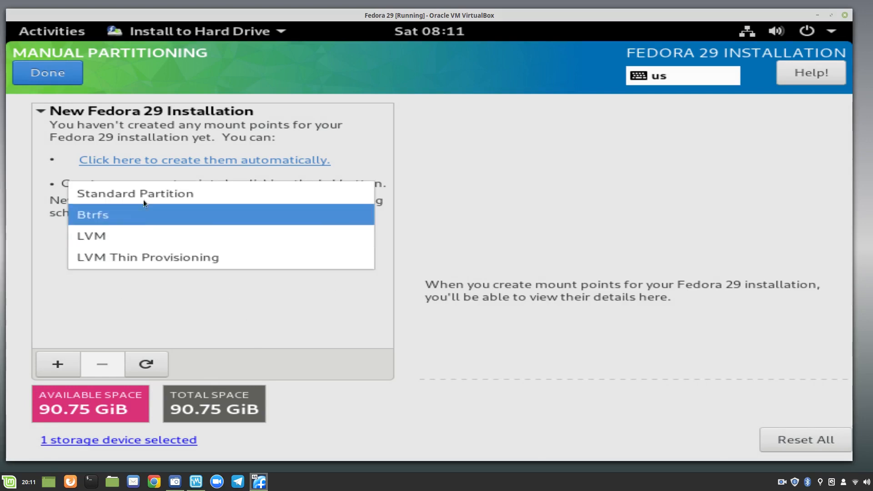
left_click(140, 195)
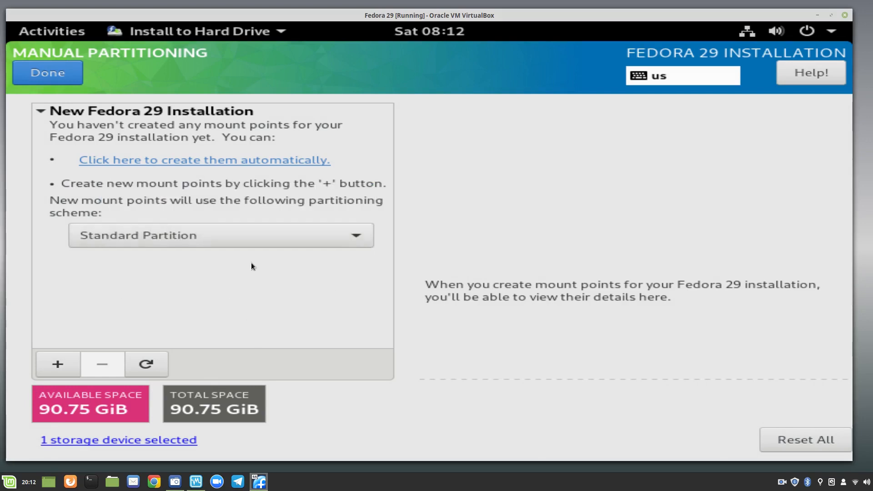
left_click(340, 234)
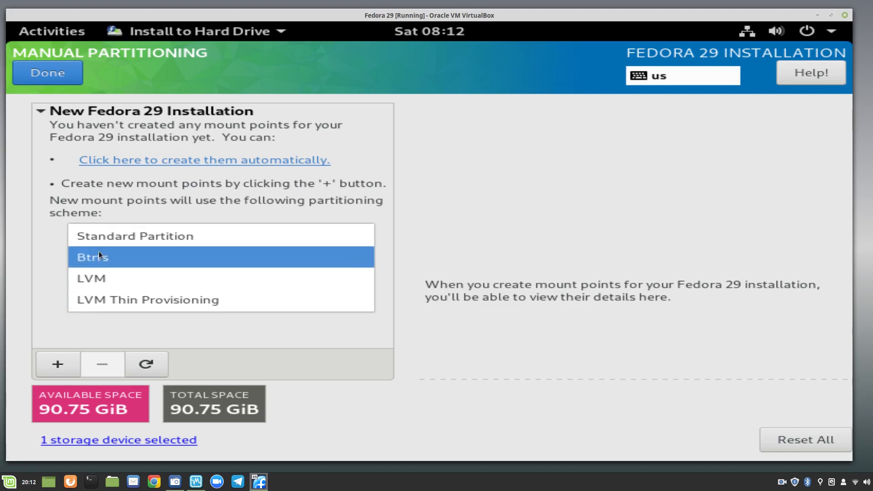
left_click(281, 321)
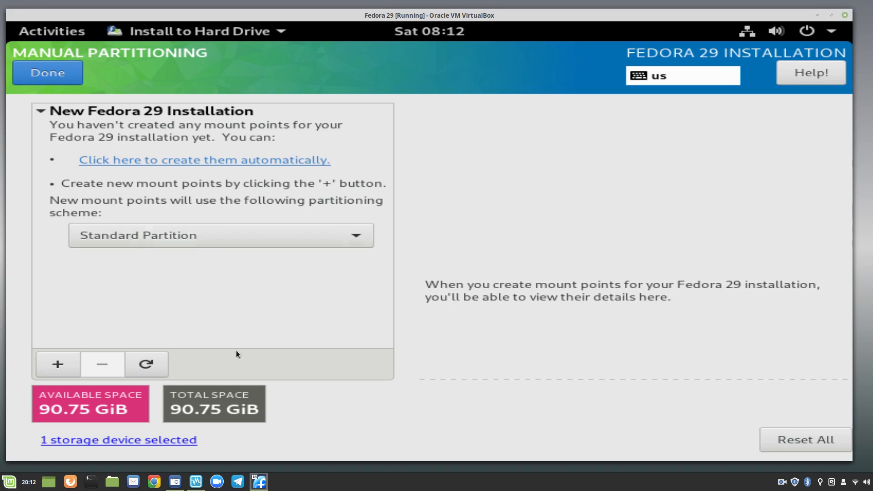
- Add a /boot/efi mount point with a desired capacity of 512 MiB
left_click(56, 366)
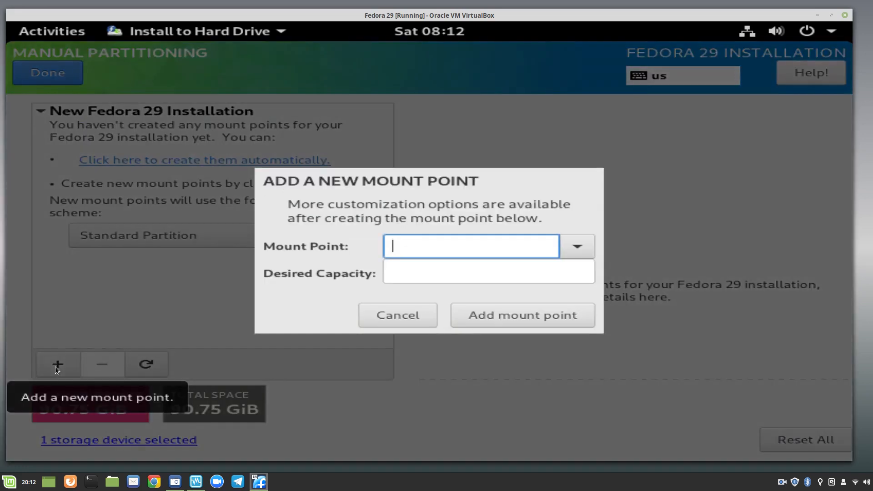
left_click(578, 238)
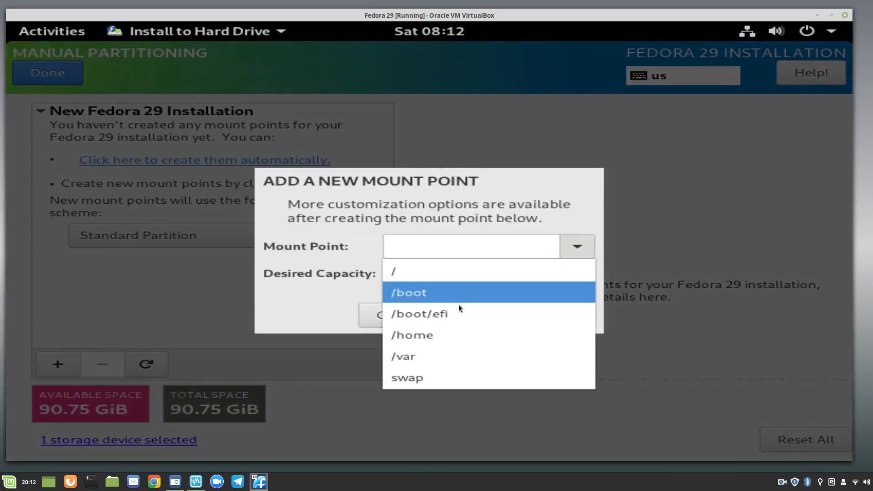
left_click(457, 335)
left_click(425, 276)
type("512")
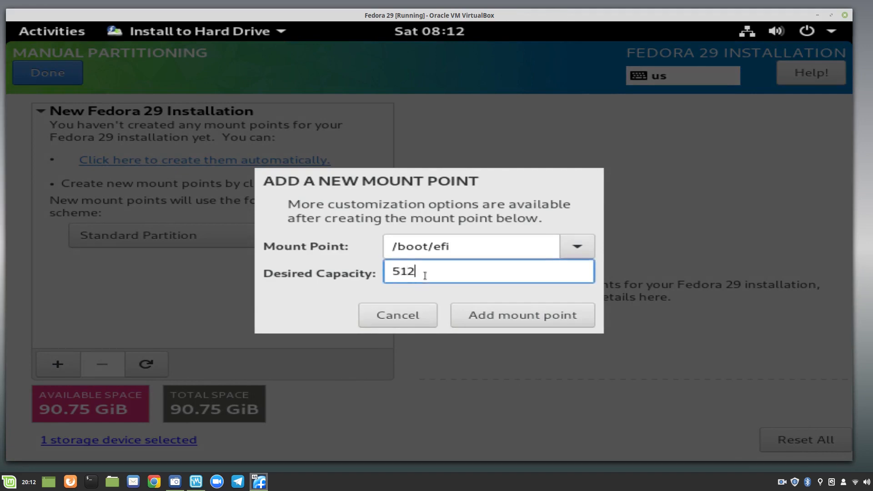
left_click(523, 314)
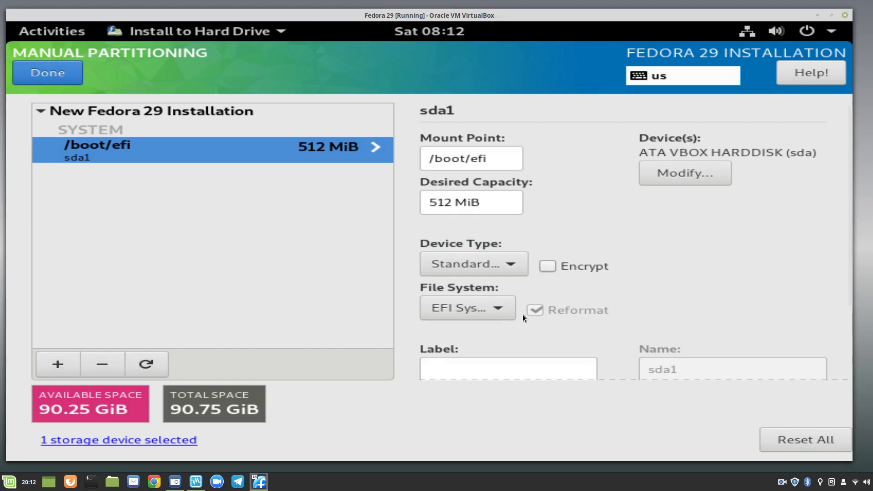
- Add a swap mount point with desired capacity 4096, leaving 86.25 GiB available
left_click(54, 365)
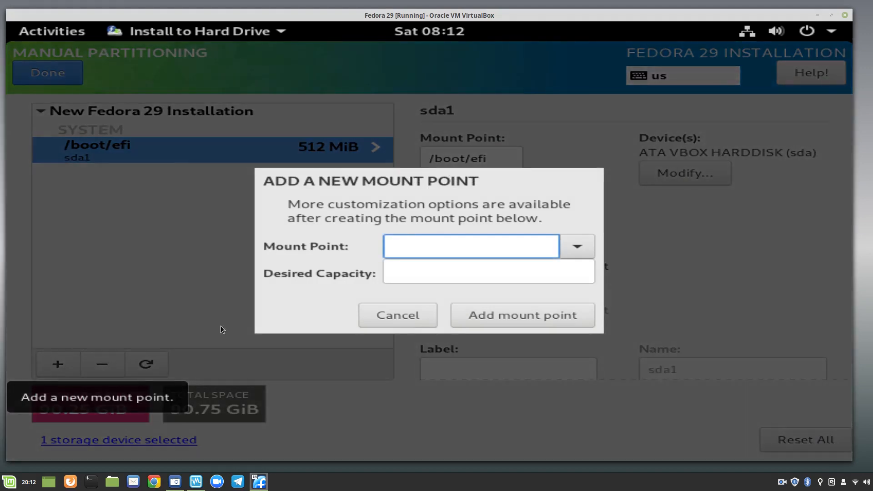
left_click(573, 255)
left_click(449, 357)
left_click(441, 269)
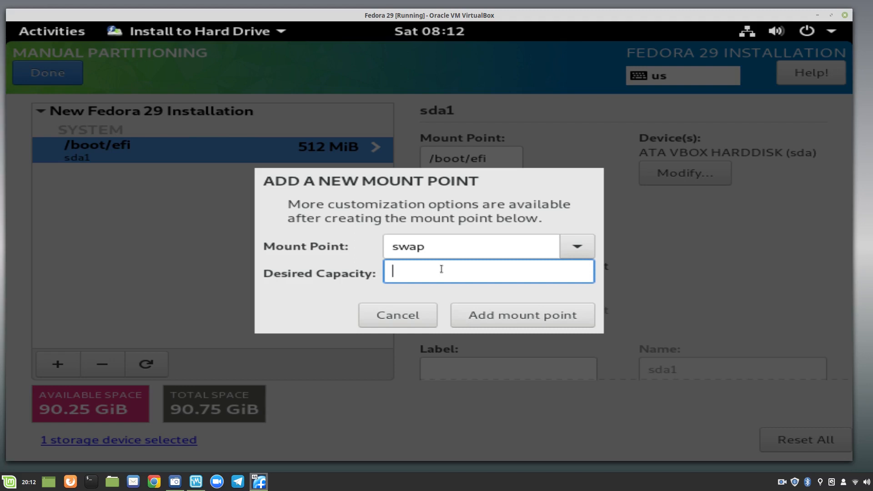
type("4096")
left_click(528, 318)
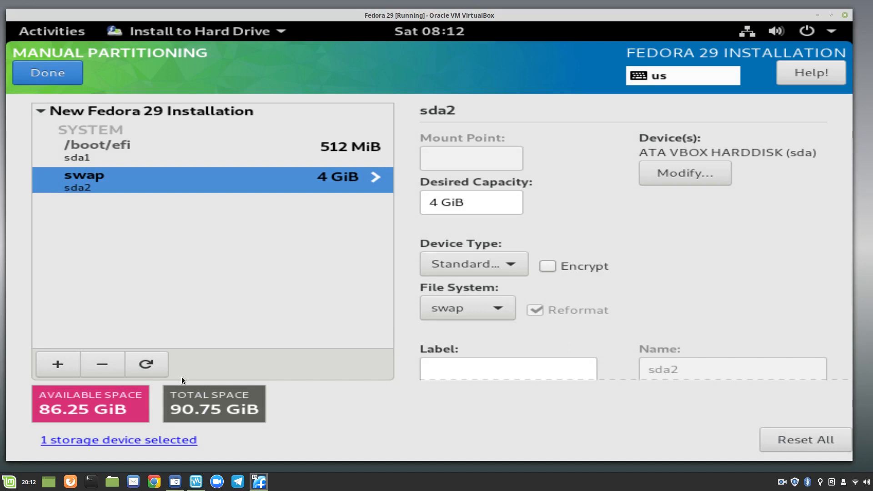
- Add a root (/) mount point with desired capacity 40960, creating ext4 partition sda3
left_click(56, 362)
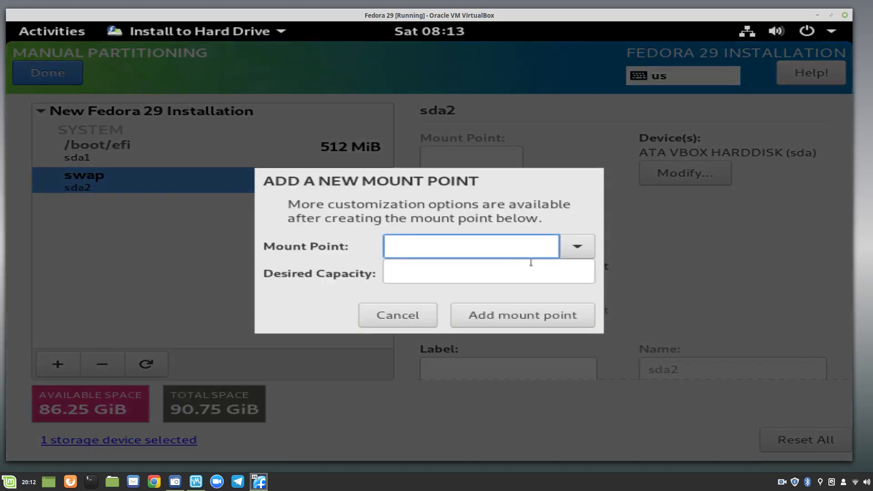
left_click(575, 246)
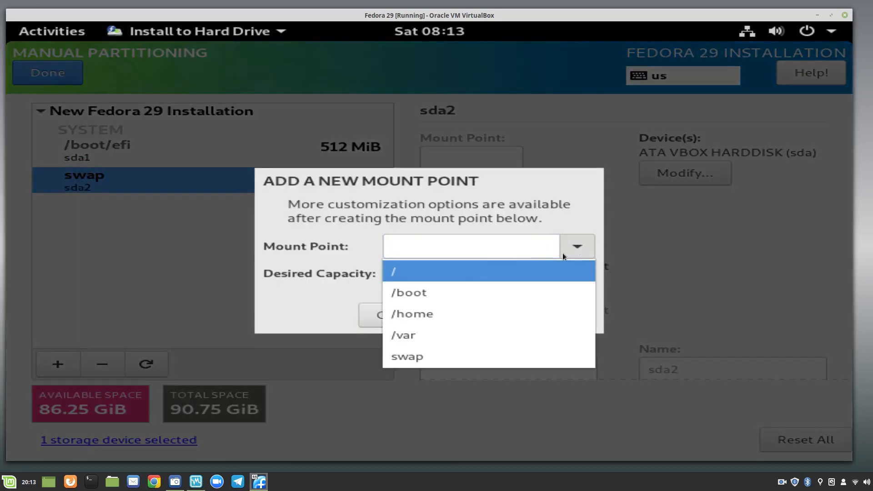
left_click(429, 273)
left_click(444, 269)
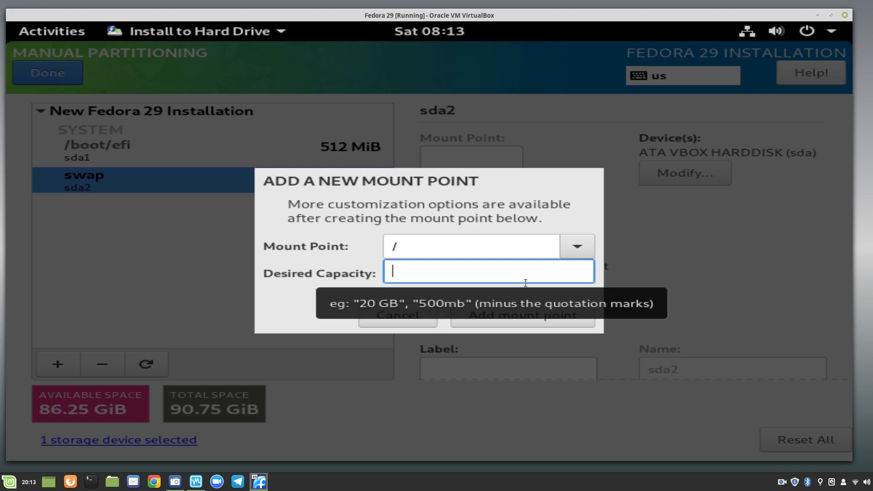
type("40960")
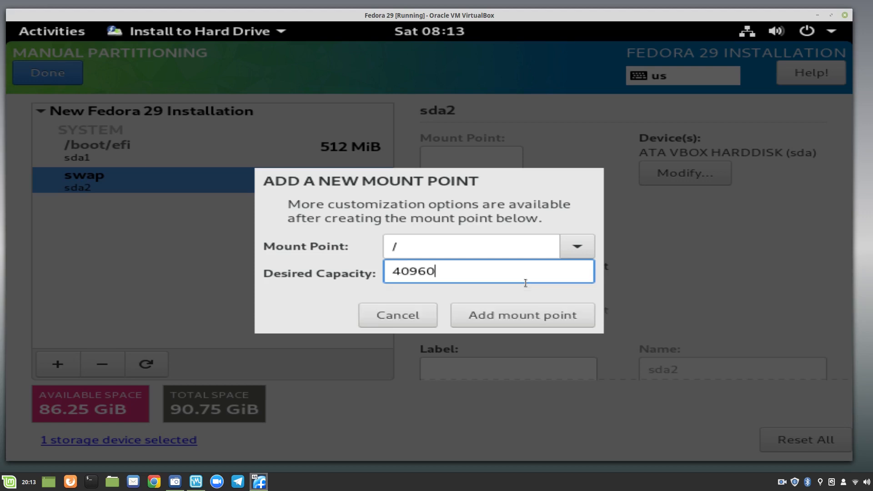
left_click(512, 314)
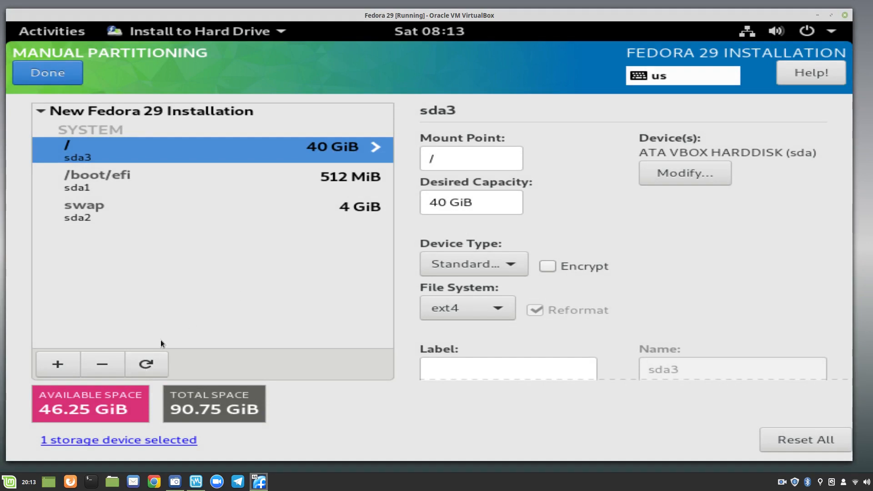
- Start adding another mount point, look through the mount point options, then cancel
left_click(58, 364)
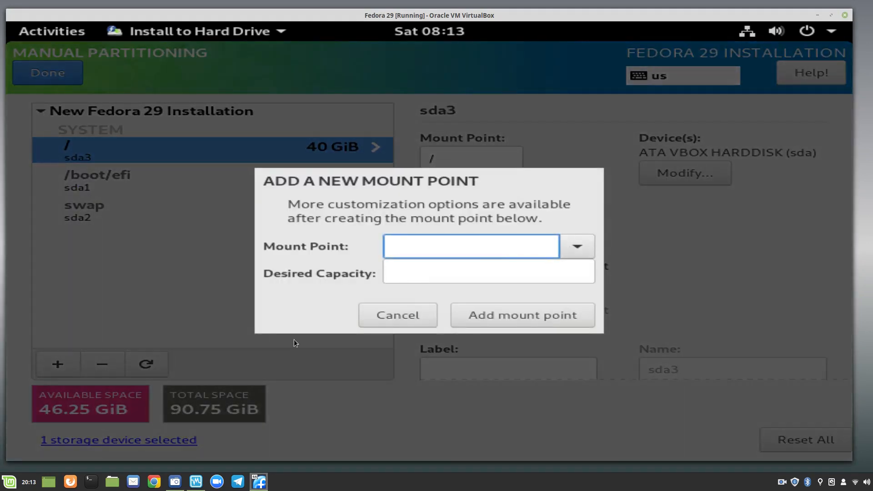
left_click(579, 244)
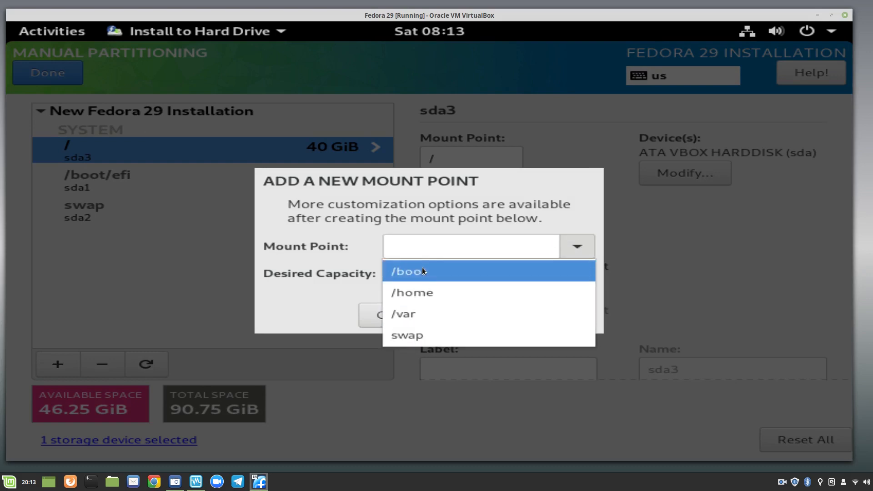
left_click(584, 186)
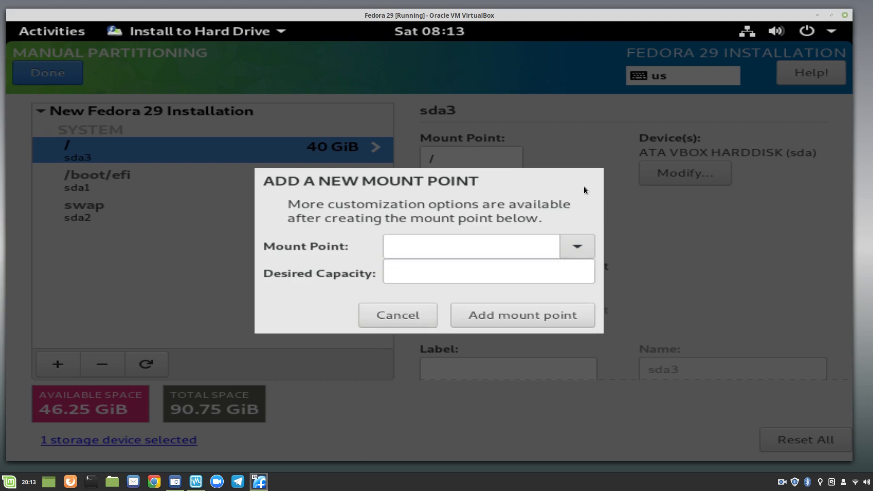
left_click(408, 314)
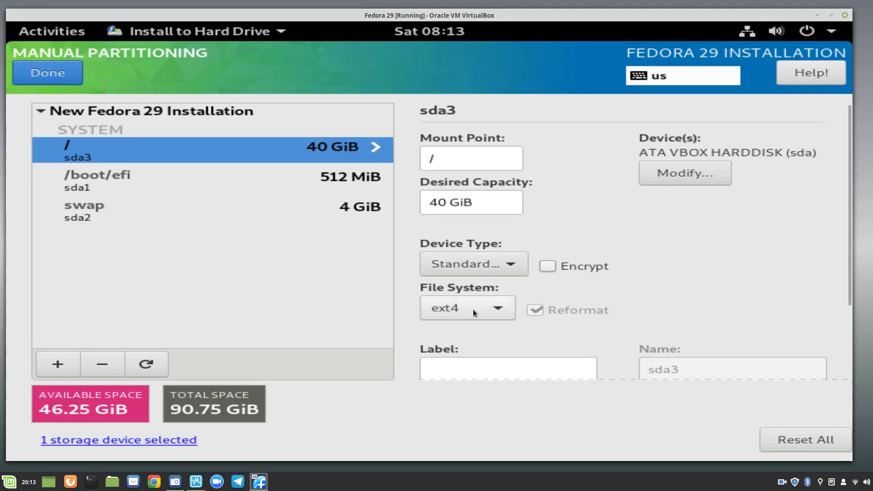
- Check the /boot/efi and swap partition details and finish manual partitioning
scroll(649, 207, "down", 3)
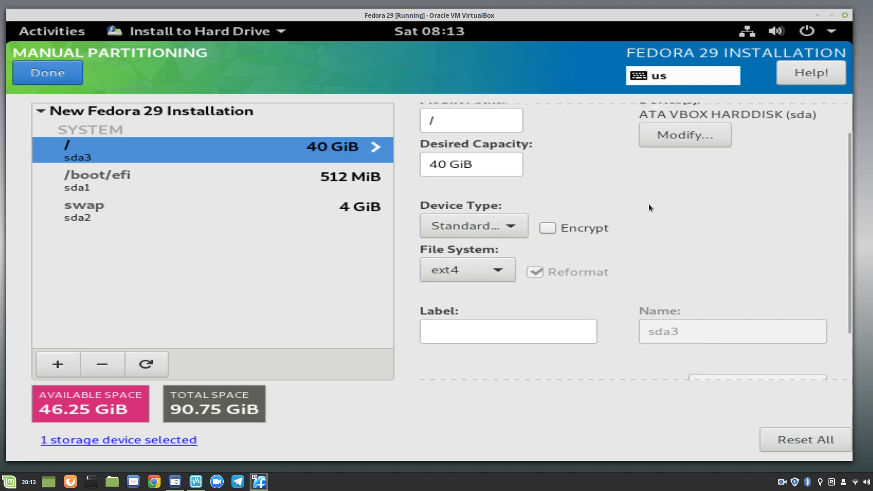
left_click(122, 184)
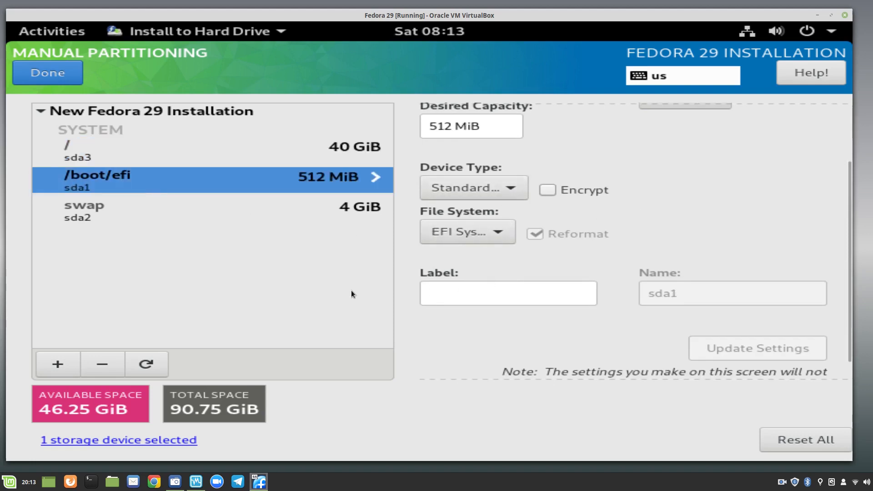
left_click(53, 215)
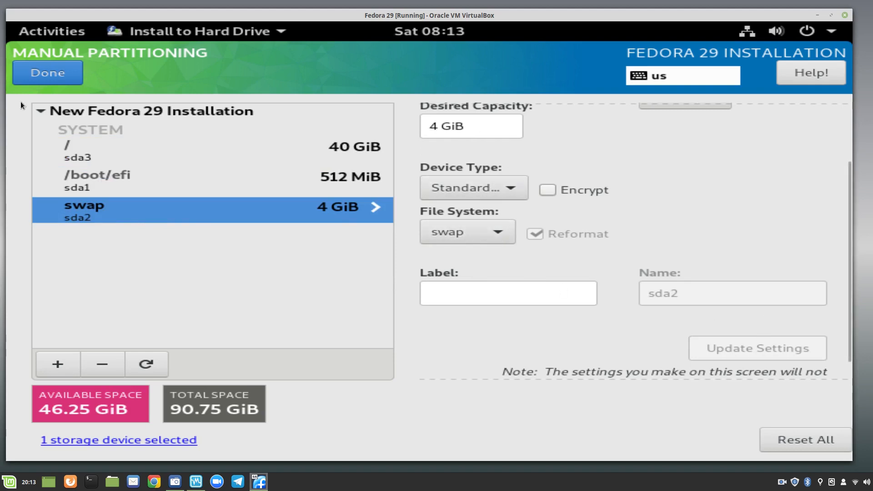
left_click(69, 73)
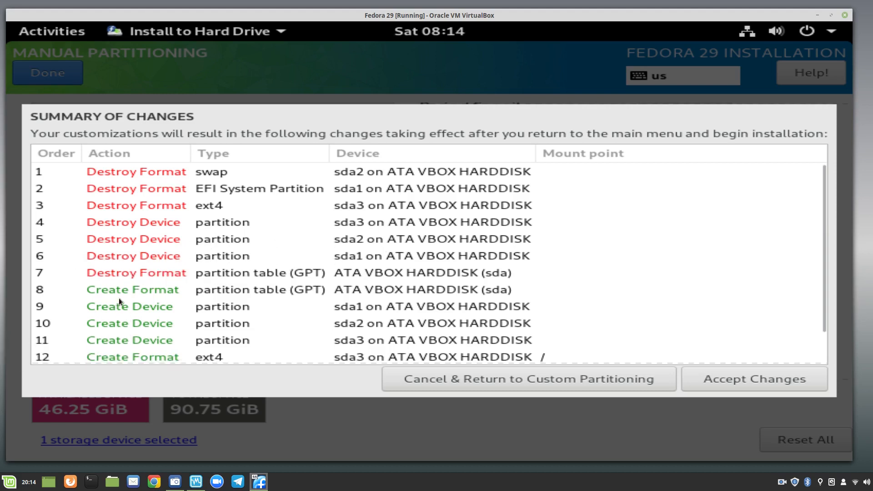
- Review the sda1–sda3 destroy and create actions and accept the partitioning changes
scroll(221, 282, "down", 2)
scroll(219, 281, "up", 2)
scroll(313, 234, "down", 2)
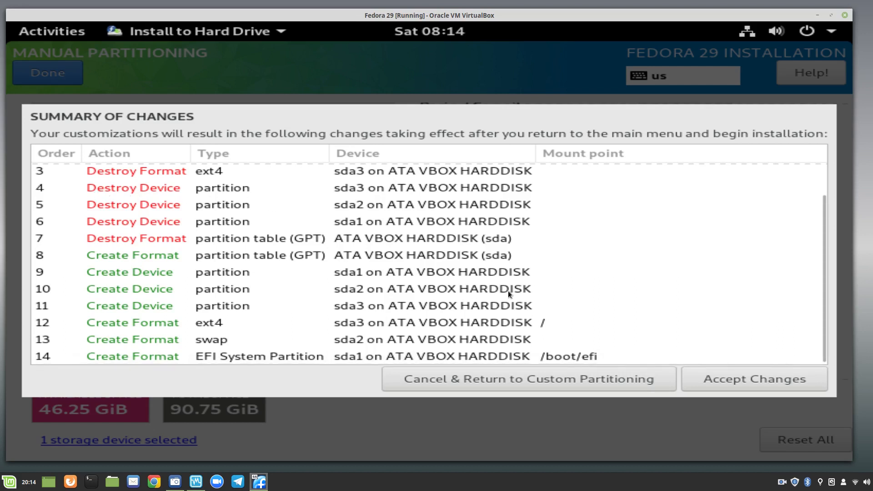
left_click(769, 380)
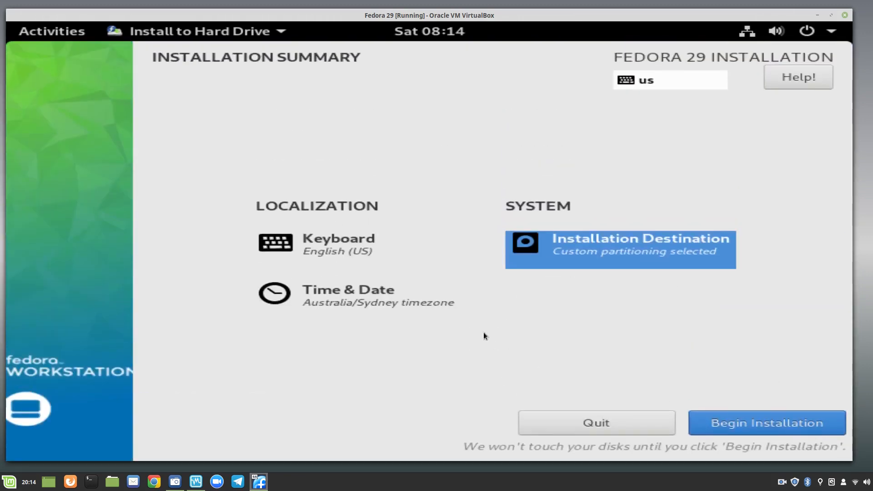
- Set the timezone to Perth and begin installing Fedora to the disk
left_click(331, 300)
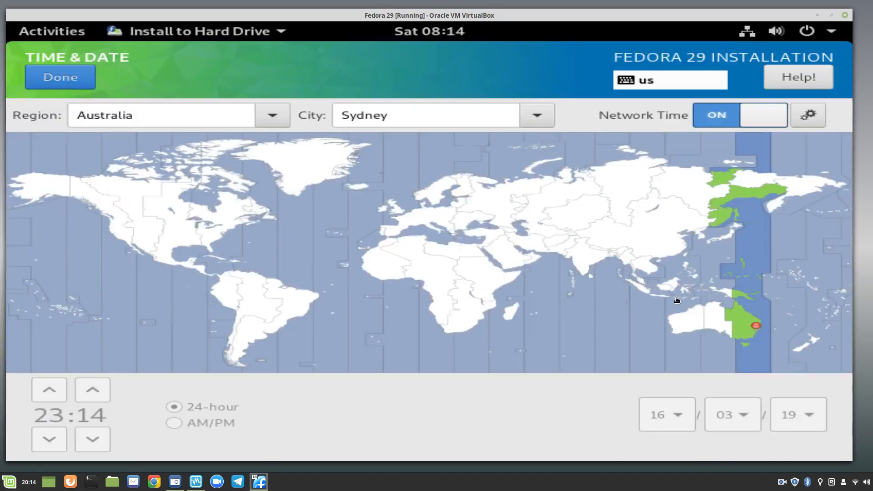
left_click(674, 330)
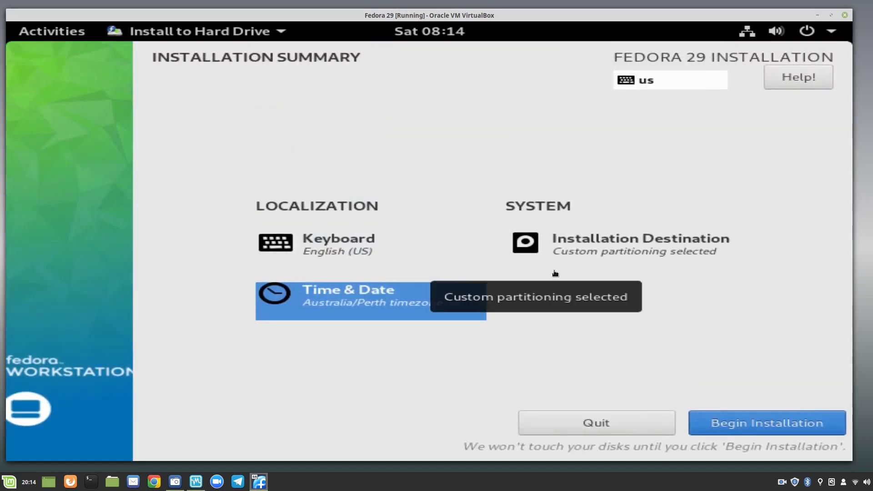
left_click(764, 418)
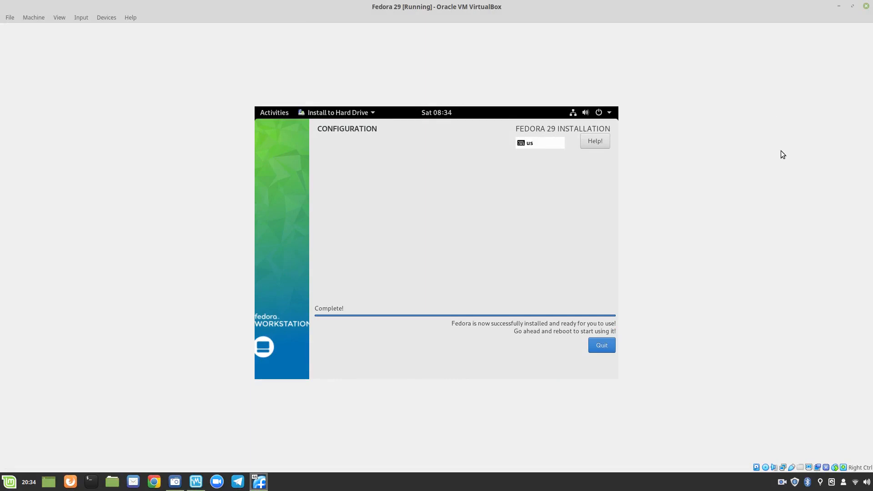
- Quit the finished installer and shut down the live desktop from the system menu
left_click(608, 344)
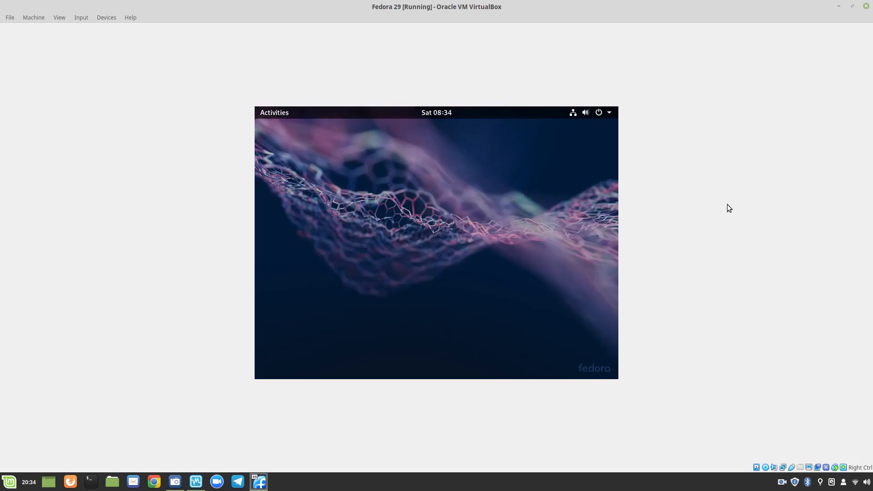
left_click(601, 114)
left_click(588, 217)
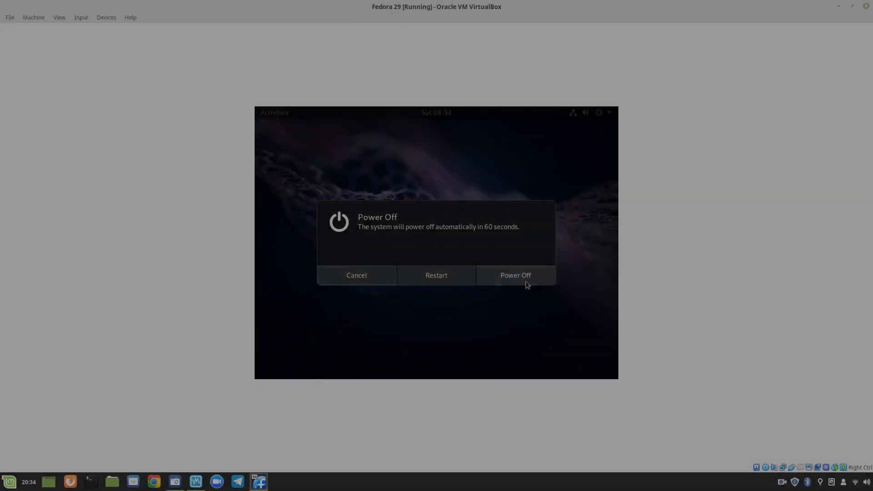
- Power off the VM, remove the Fedora live ISO from its optical drive, and start it again
left_click(524, 281)
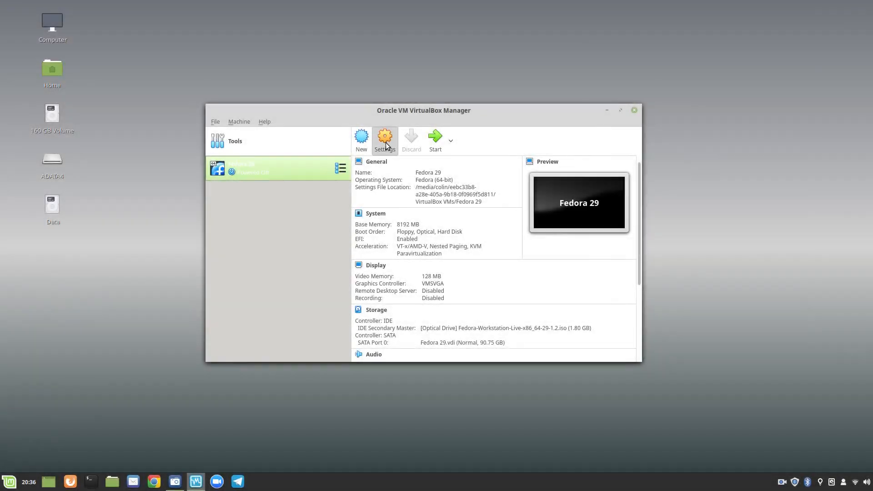
left_click(386, 144)
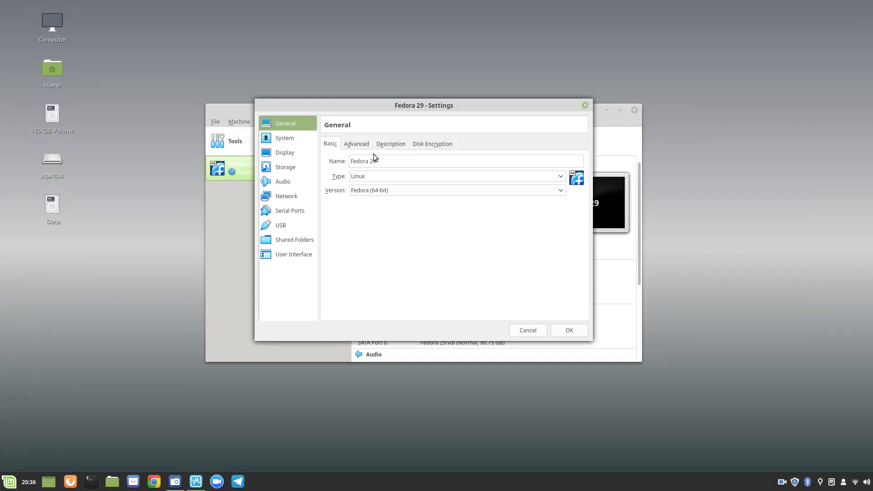
left_click(287, 167)
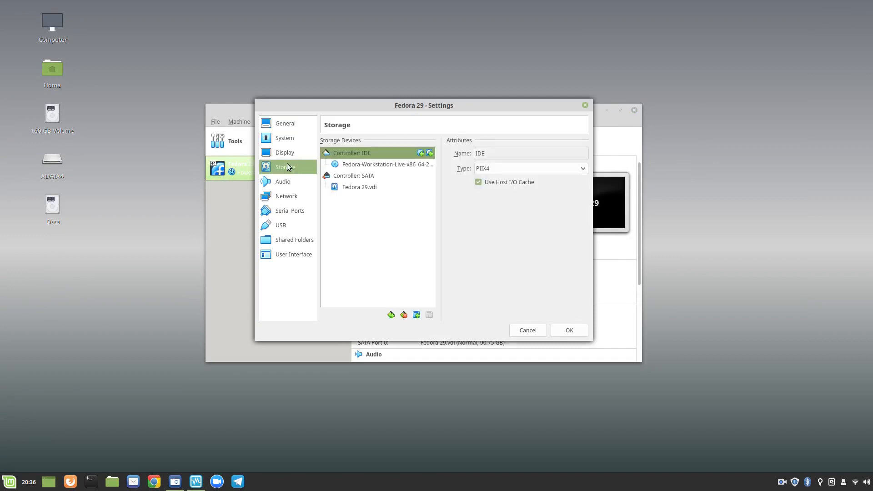
left_click(400, 165)
left_click(583, 157)
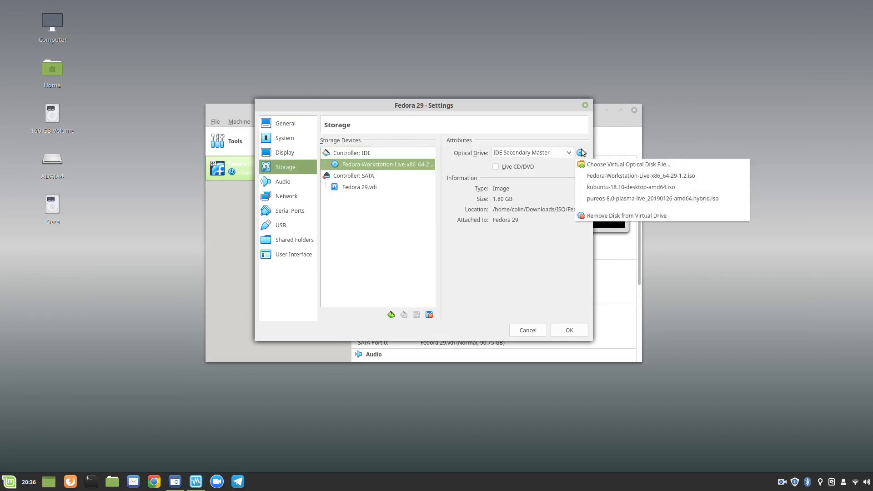
left_click(592, 214)
left_click(569, 331)
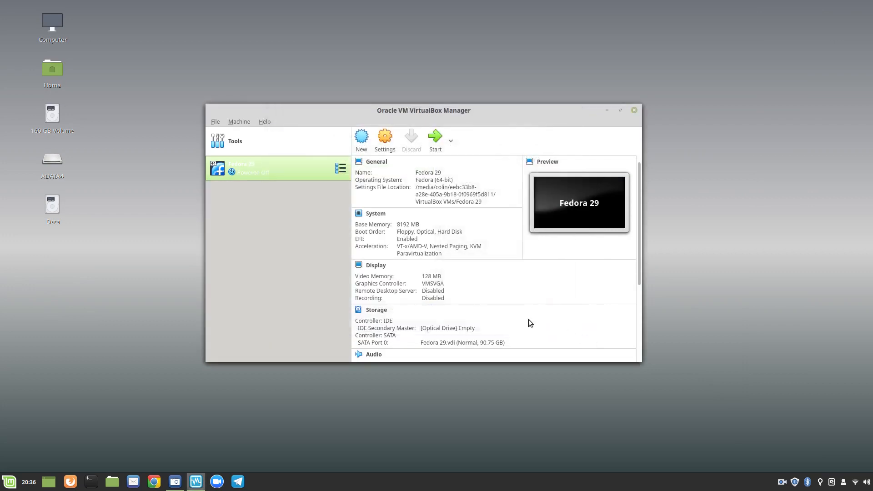
left_click(436, 138)
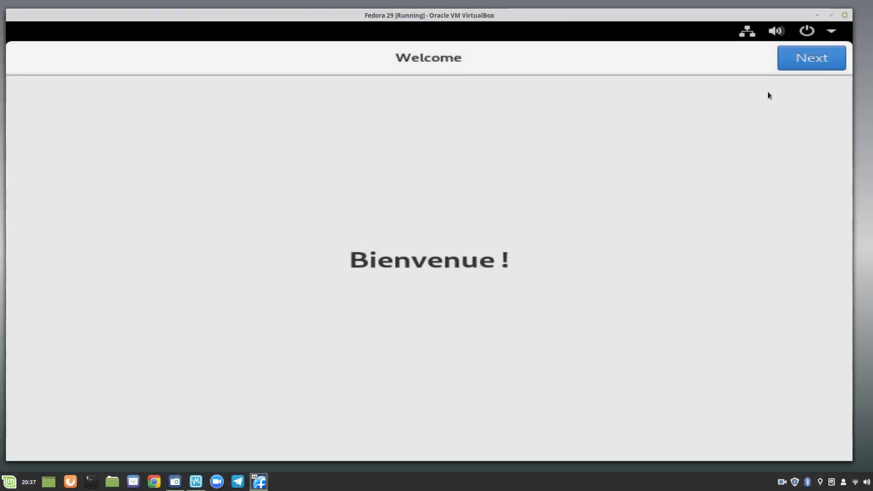
- Skip Welcome, Privacy and Online Accounts, then enter the user's full name and username
left_click(820, 61)
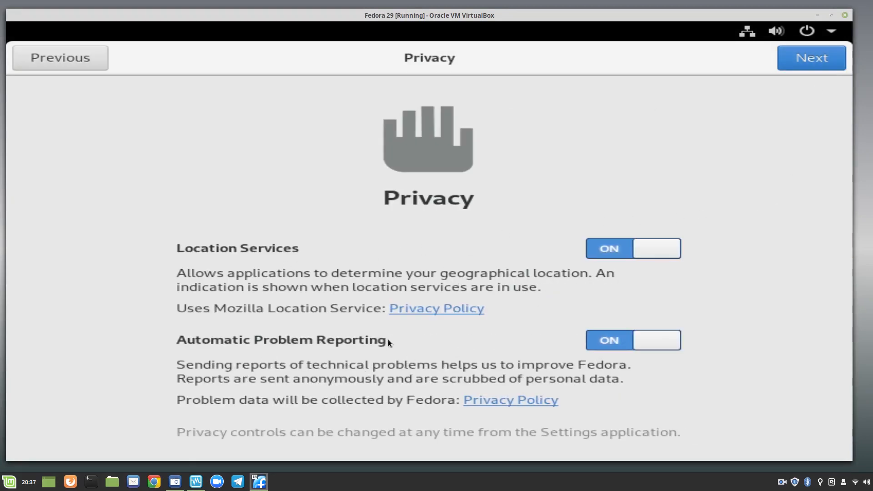
left_click(803, 56)
left_click(806, 61)
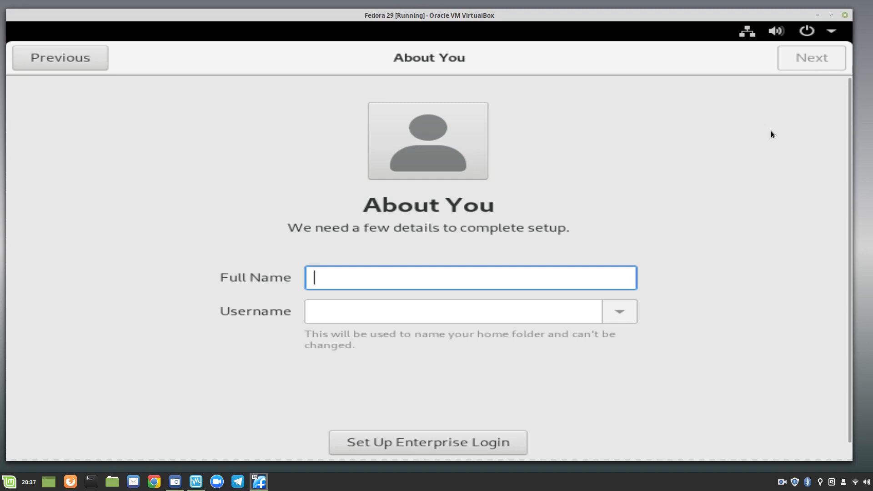
type("Colin Brash")
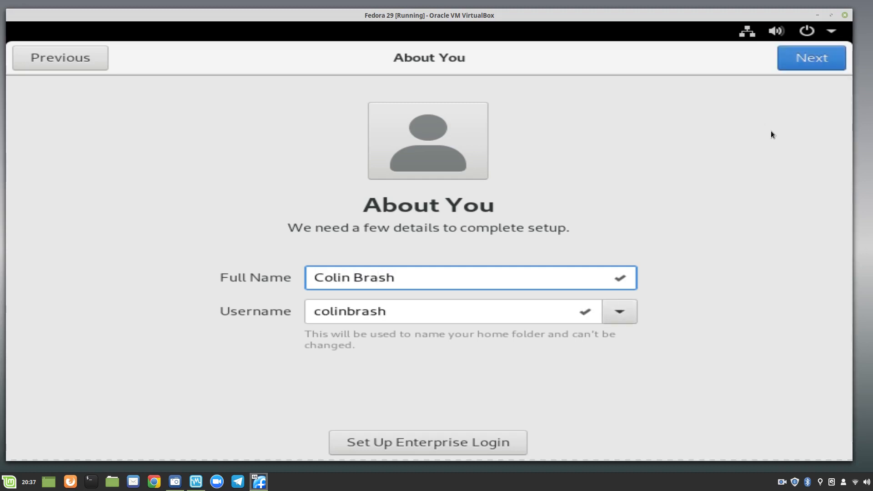
key("Tab")
type("colin")
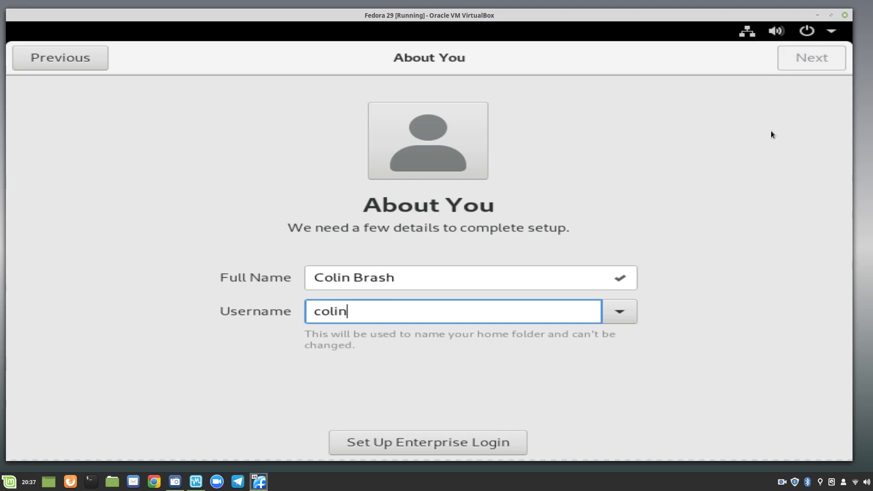
left_click(808, 64)
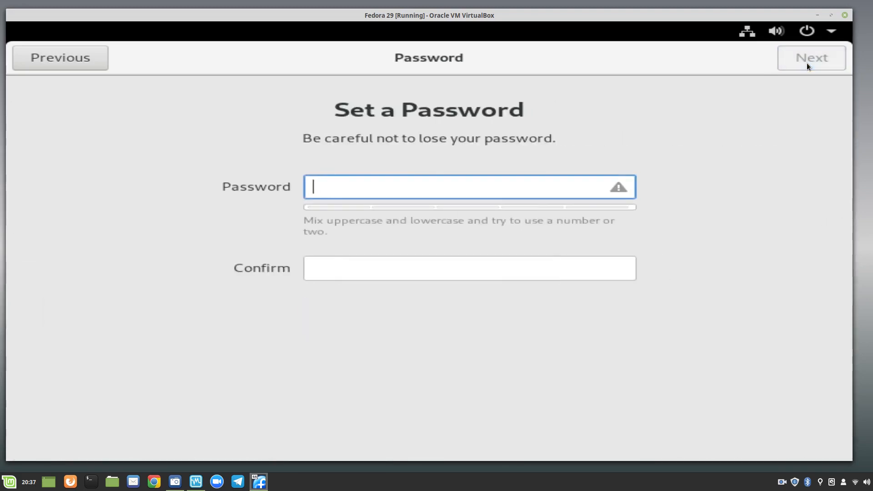
- Set and confirm the account password, then start using Fedora from Ready to Go
type("********")
key("Tab")
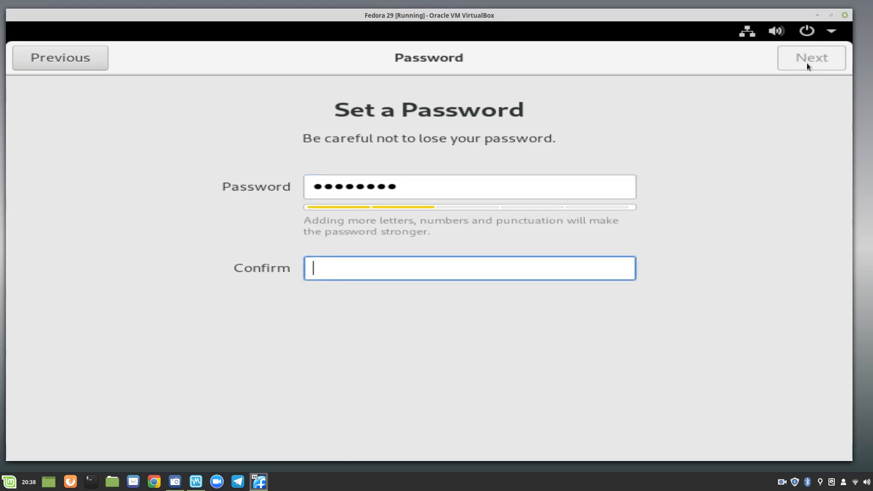
type("********")
left_click(819, 53)
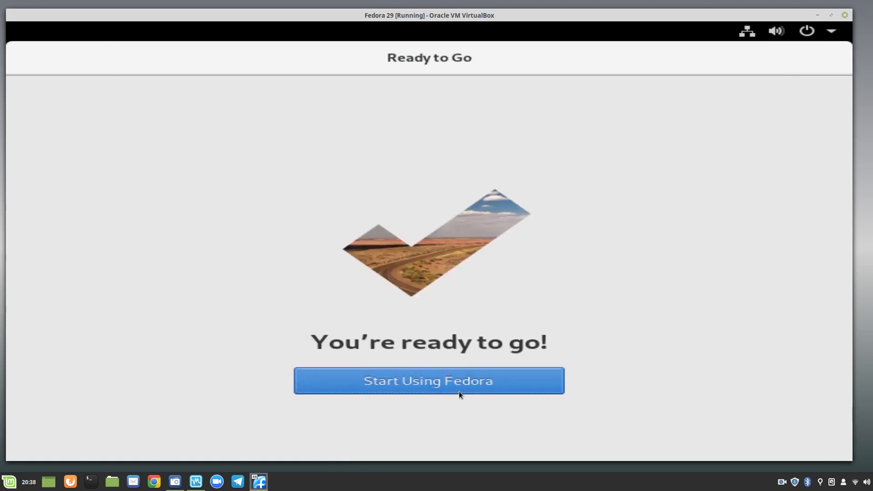
left_click(460, 391)
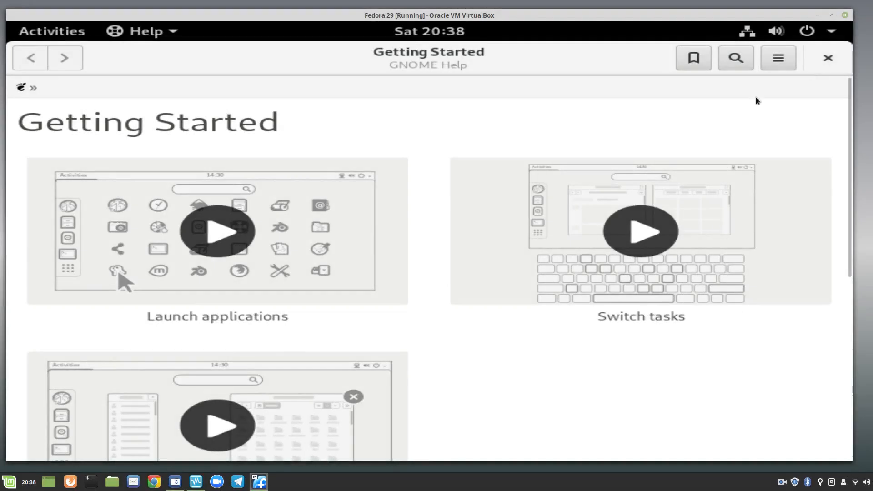
- Close Getting Started and connect to the FRITZ.NAS share as a registered user
left_click(821, 58)
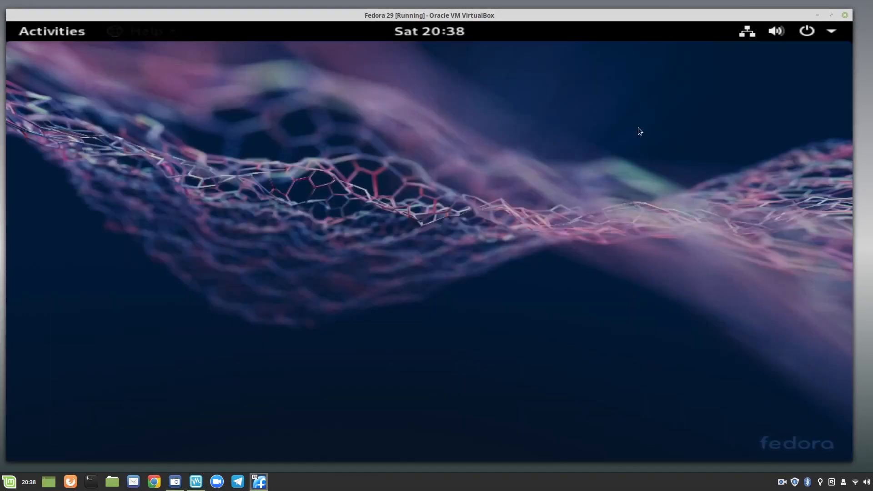
left_click(63, 32)
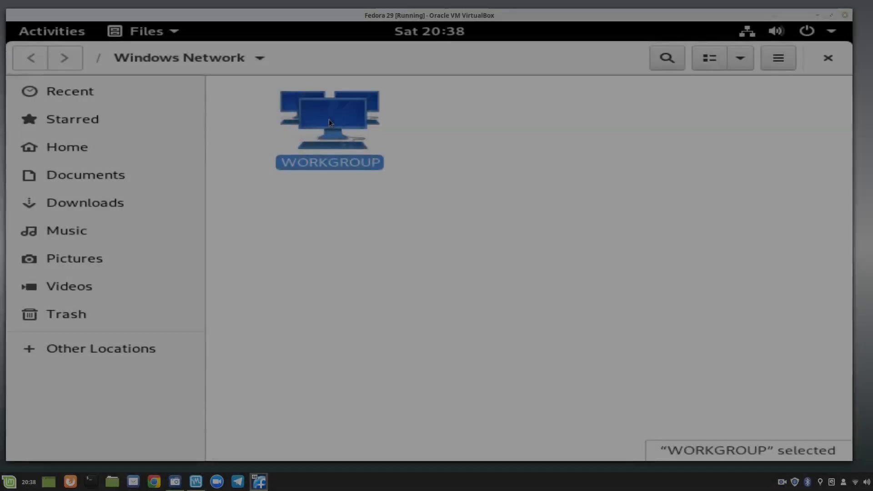
double_click(329, 119)
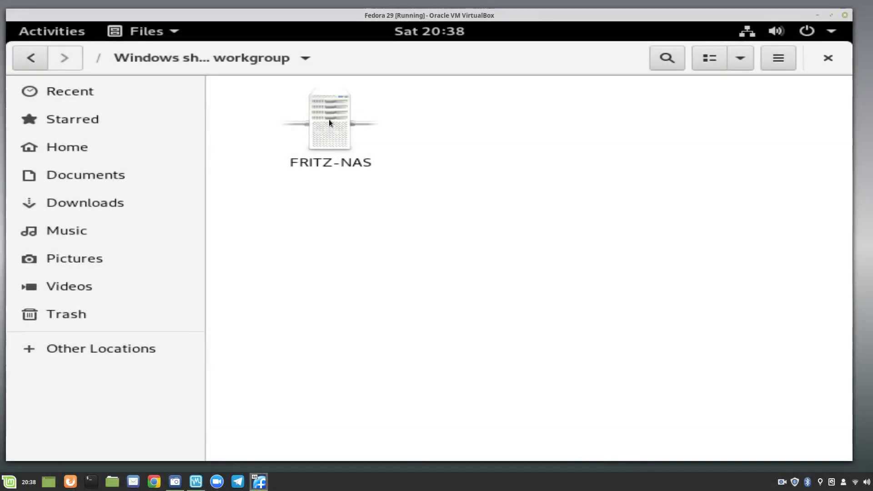
left_click(330, 135)
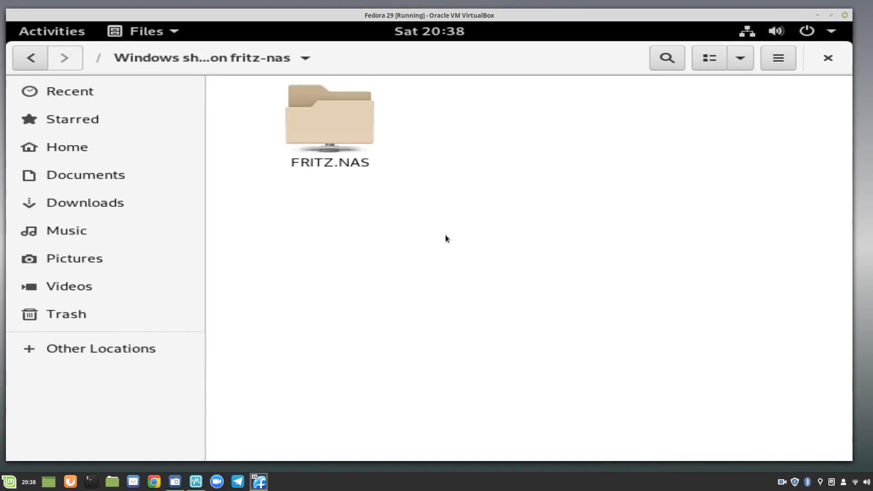
left_click(346, 116)
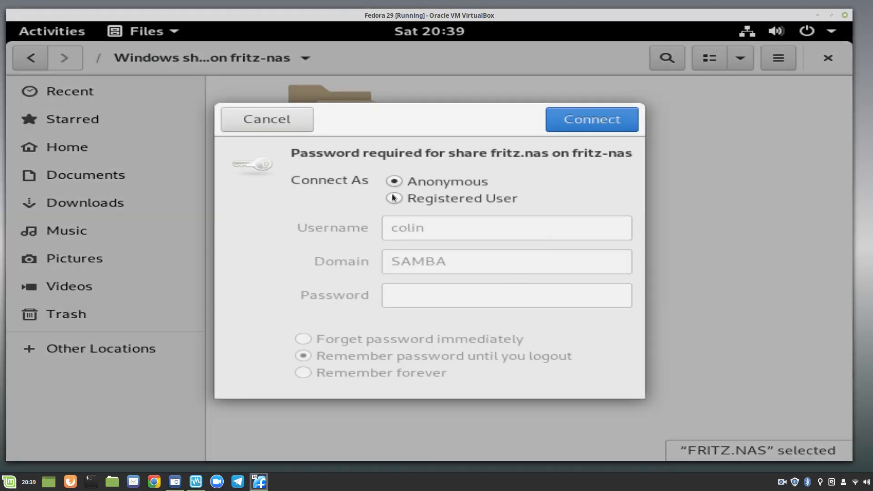
left_click(393, 195)
left_click(440, 299)
type("••••••••••")
key("Return")
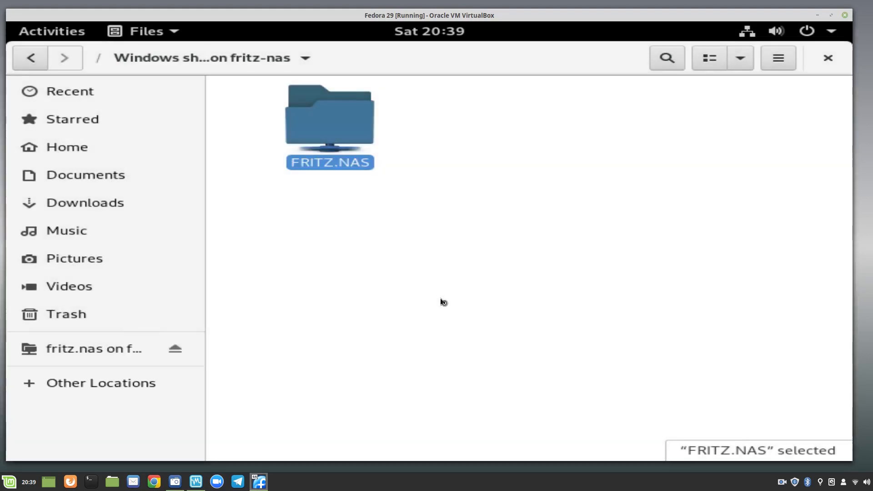
- Browse ADATA_HV620 > Linux-All > Text-Notes > Linux Text Notes > Fedora and copy the notes file
double_click(319, 133)
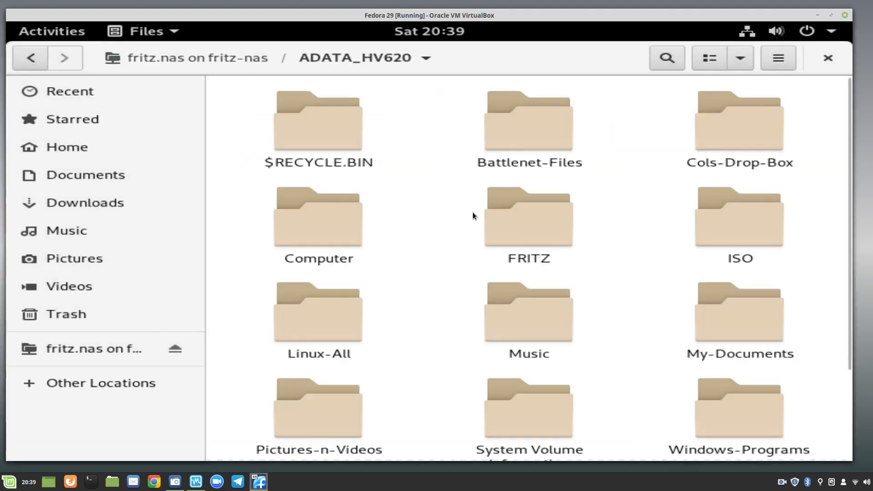
double_click(335, 329)
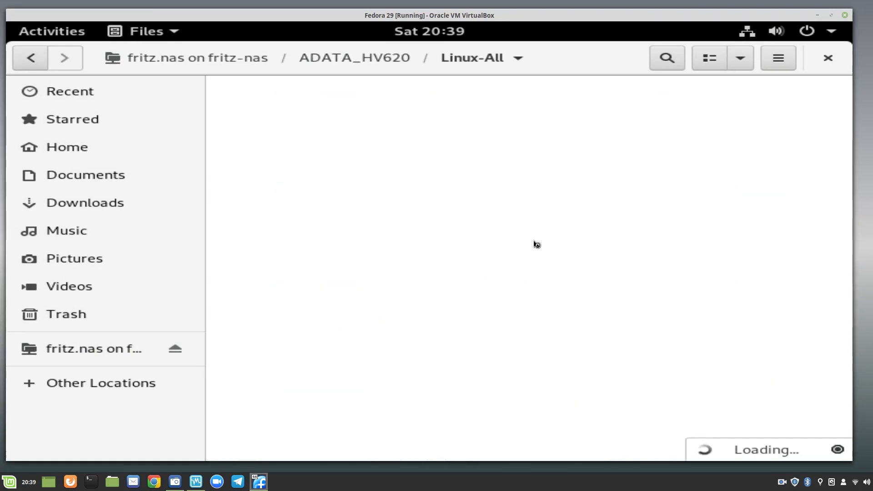
double_click(730, 166)
double_click(343, 122)
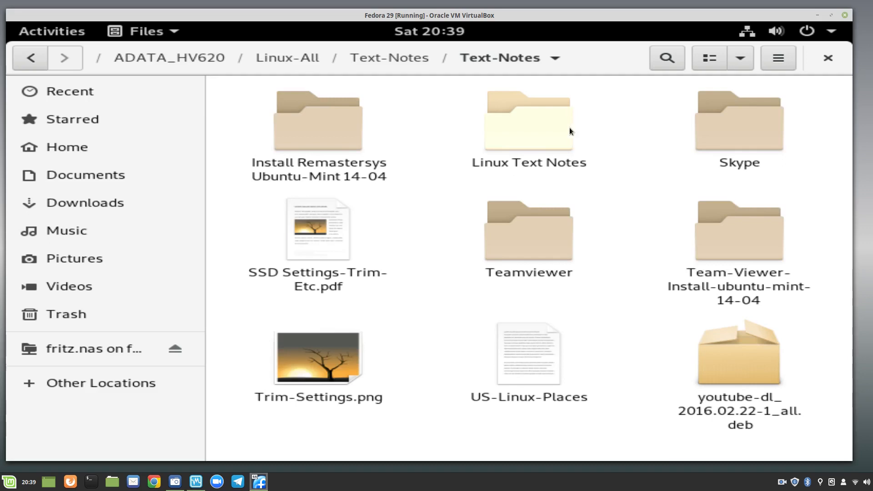
double_click(542, 129)
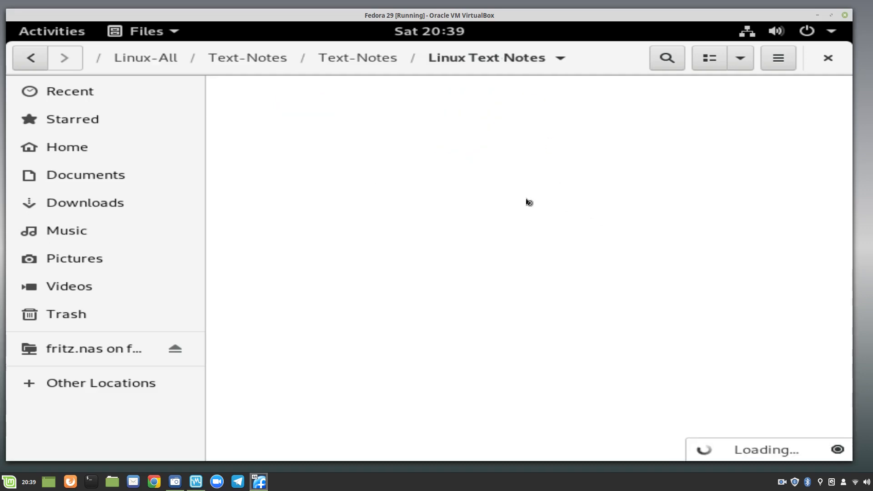
double_click(528, 257)
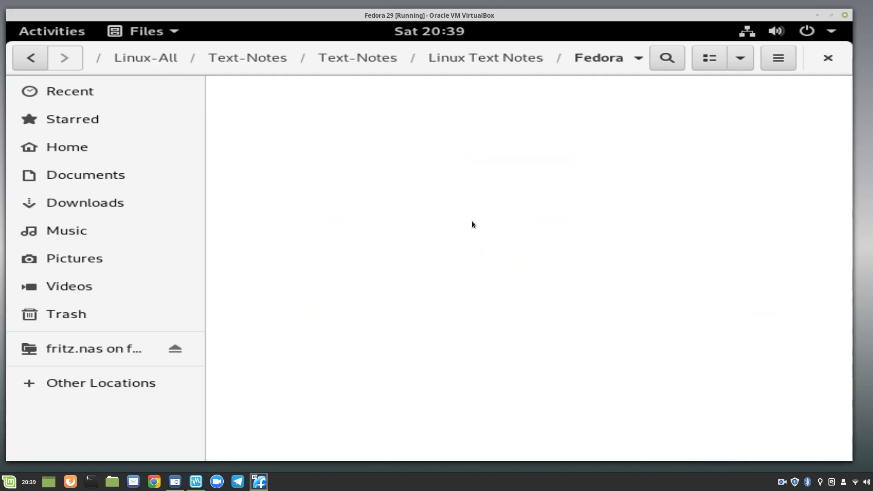
right_click(321, 121)
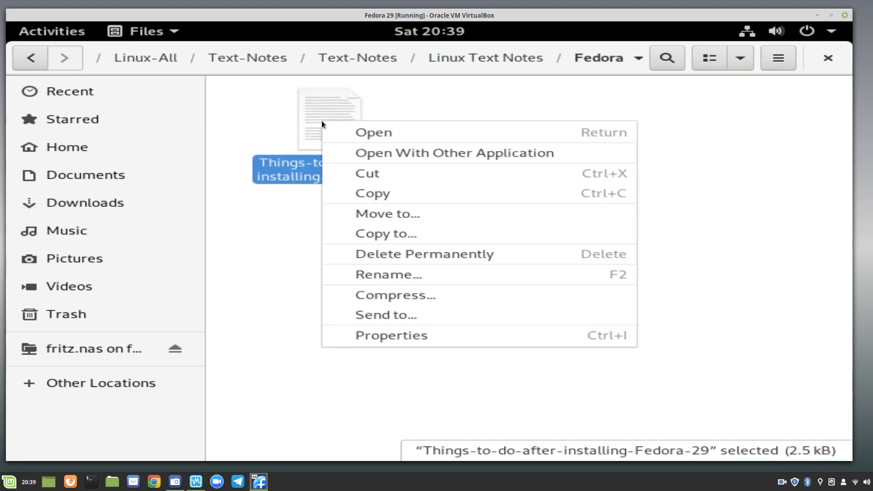
left_click(390, 190)
- Paste the notes file into the empty Documents folder and close Files
left_click(96, 174)
right_click(430, 165)
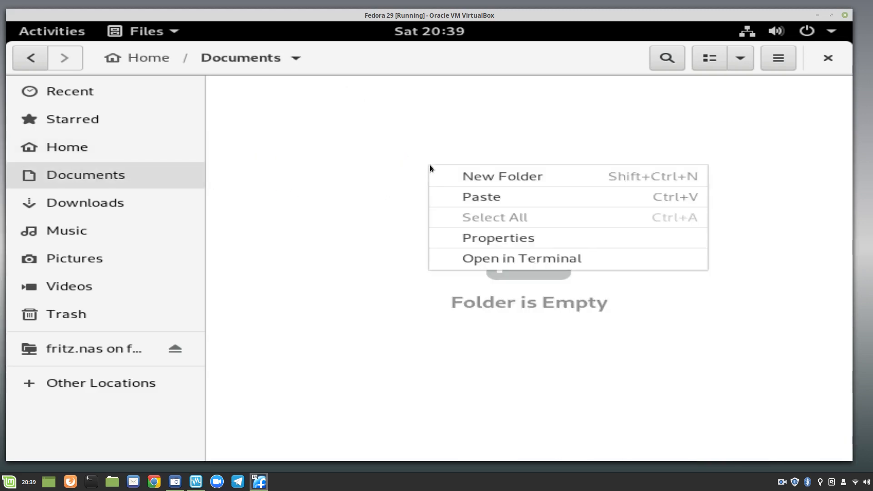
left_click(480, 198)
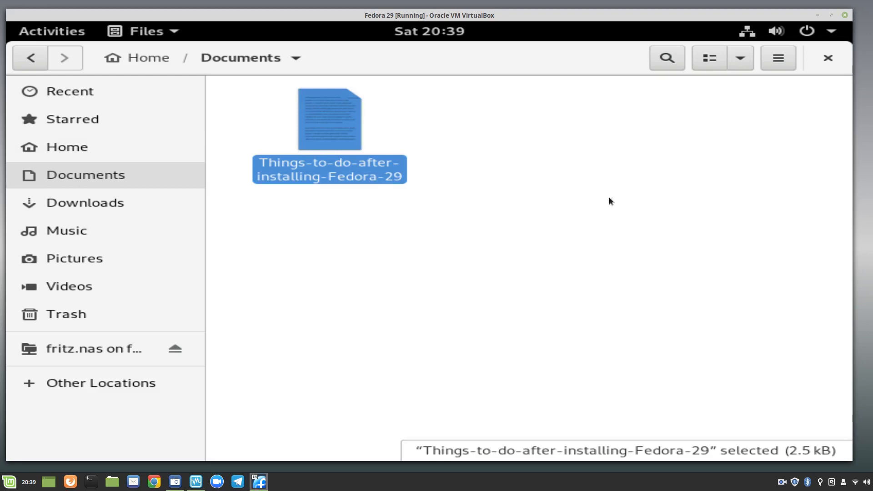
left_click(821, 57)
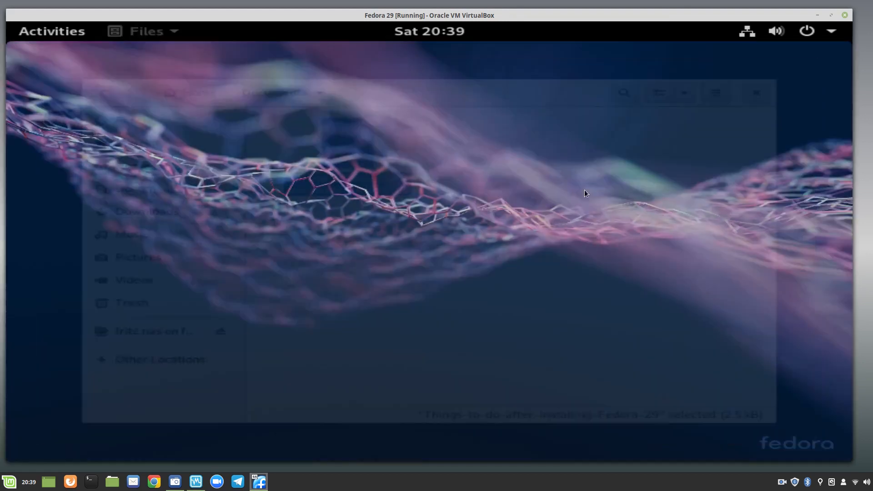
- Reopen Files and open the notes file from Documents in Text Editor
left_click(52, 30)
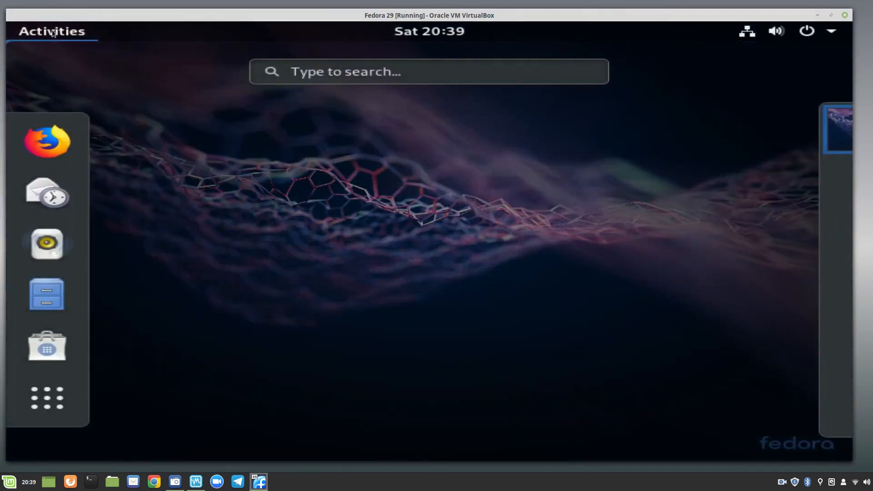
left_click(39, 302)
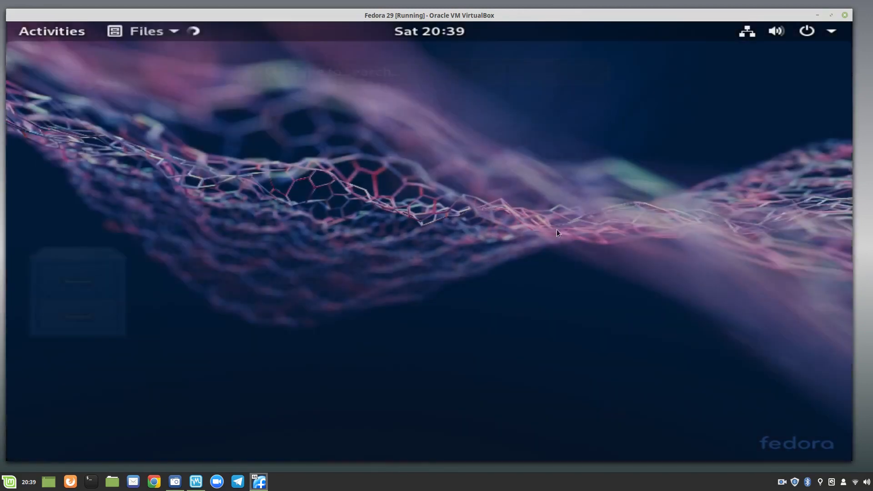
double_click(546, 123)
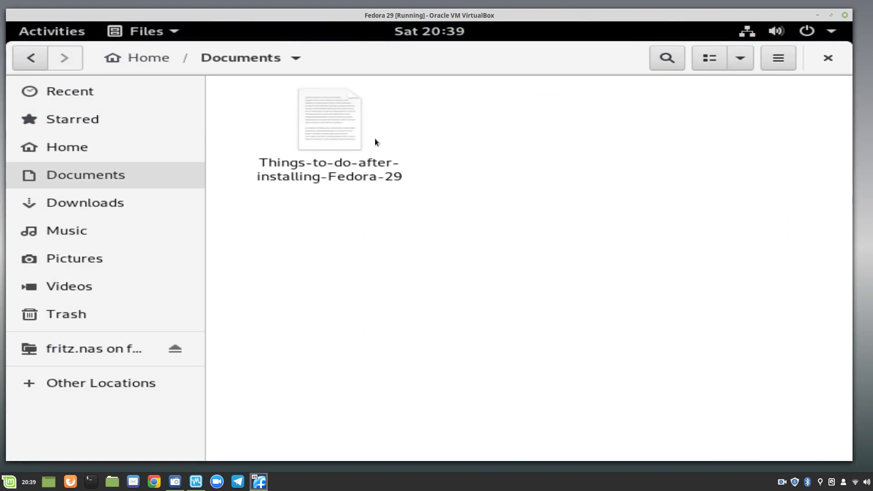
left_click(347, 113)
key("Return")
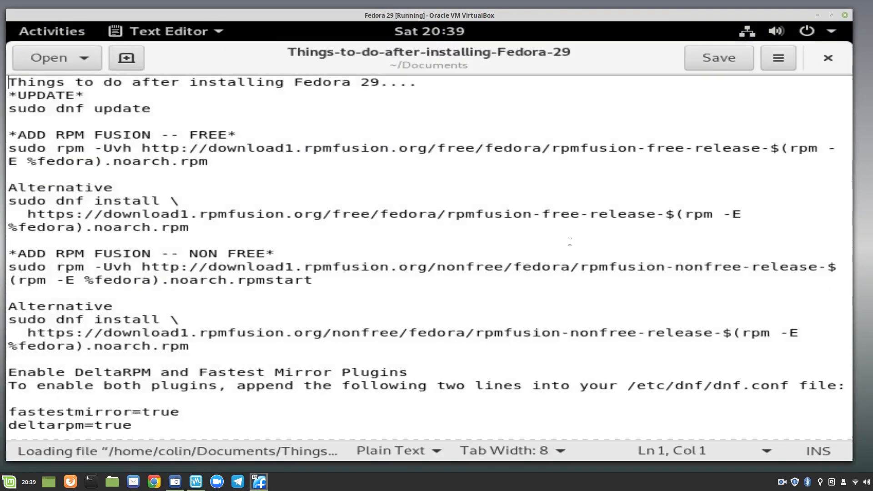
- Add Terminal to the dash favourites via a 'term' search, then exit scaled mode with Host+C
left_click(50, 31)
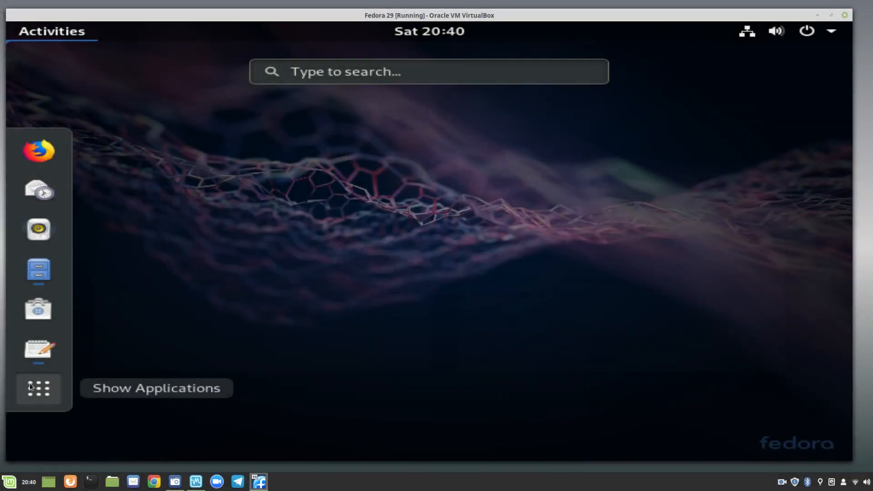
type("term")
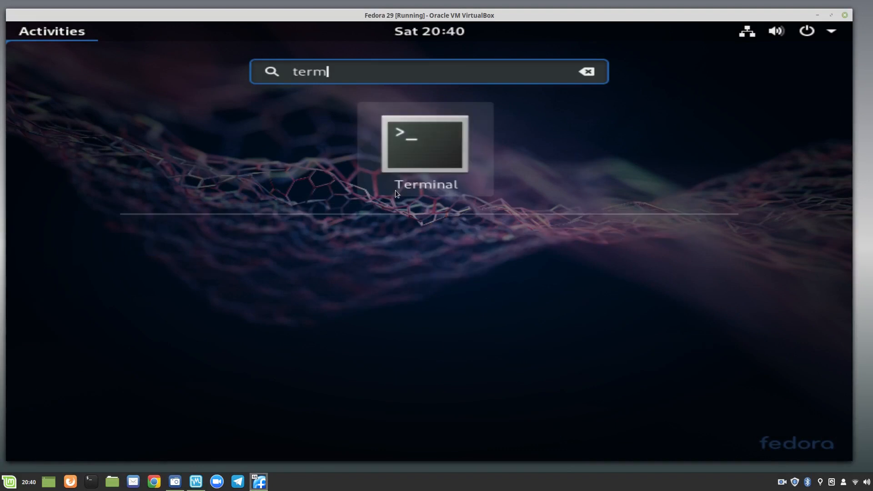
right_click(411, 132)
left_click(586, 157)
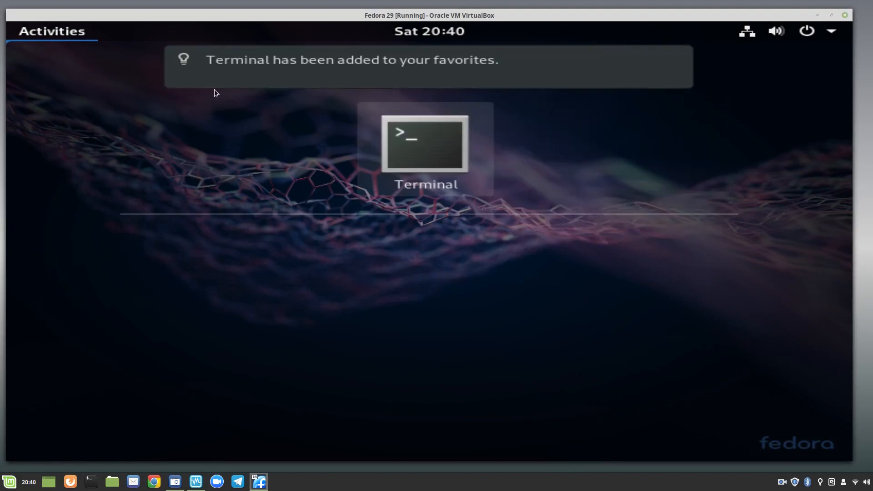
left_click(56, 30)
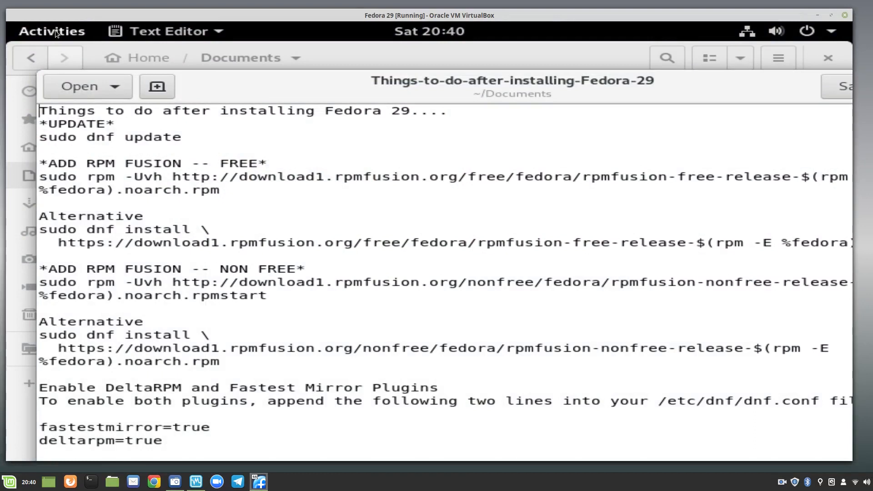
left_click(55, 30)
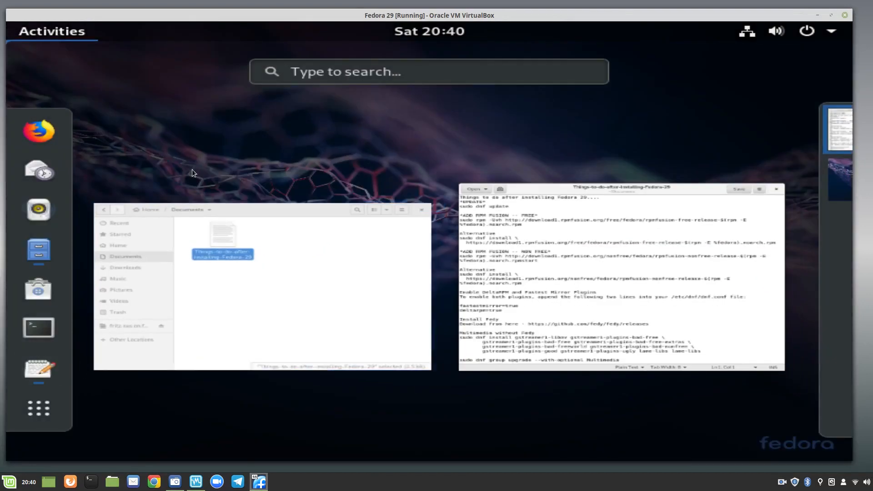
key("Control_R+c")
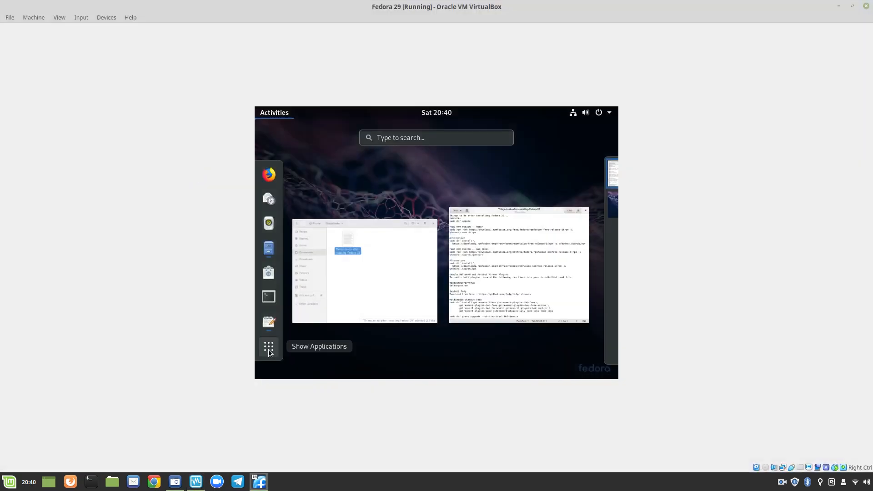
- Find Displays with 'displ', apply and keep 1440×900 (16:10), then close Settings
left_click(269, 349)
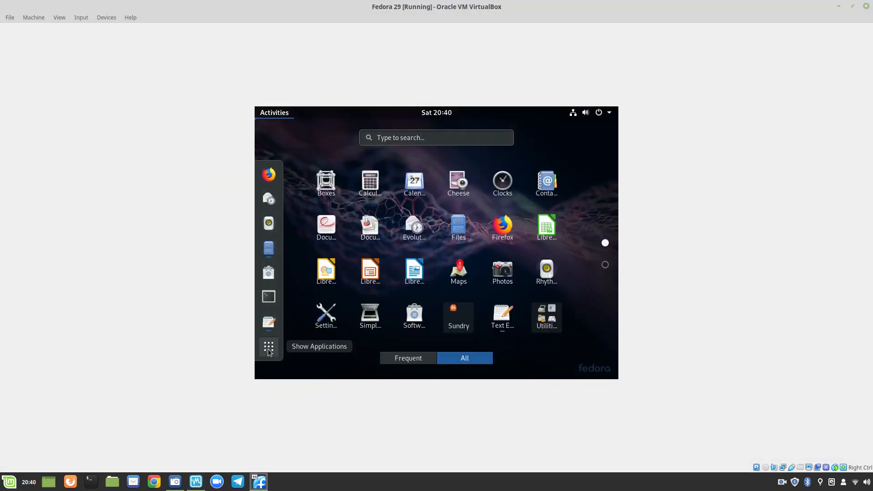
type("displ")
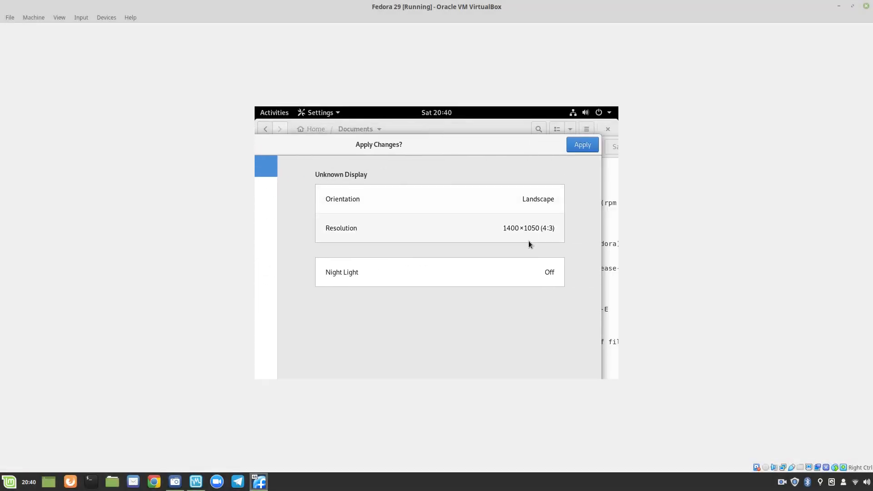
left_click(503, 228)
scroll(549, 272, "down", 2)
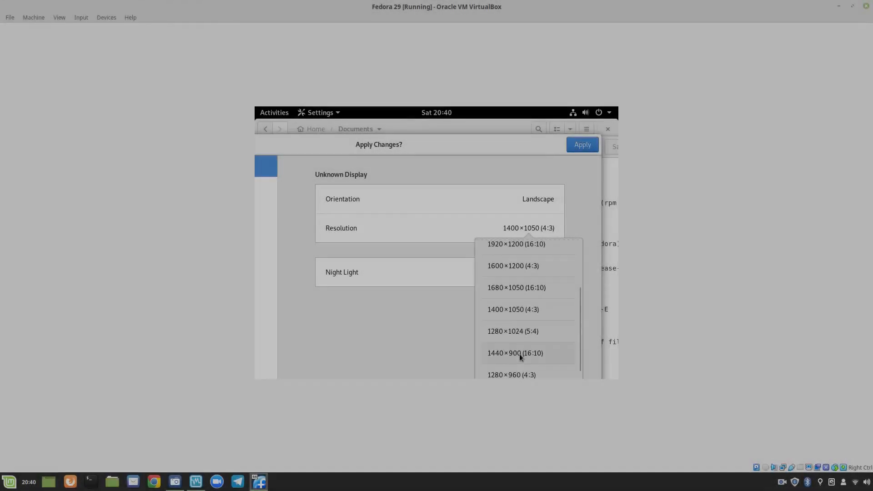
left_click(520, 354)
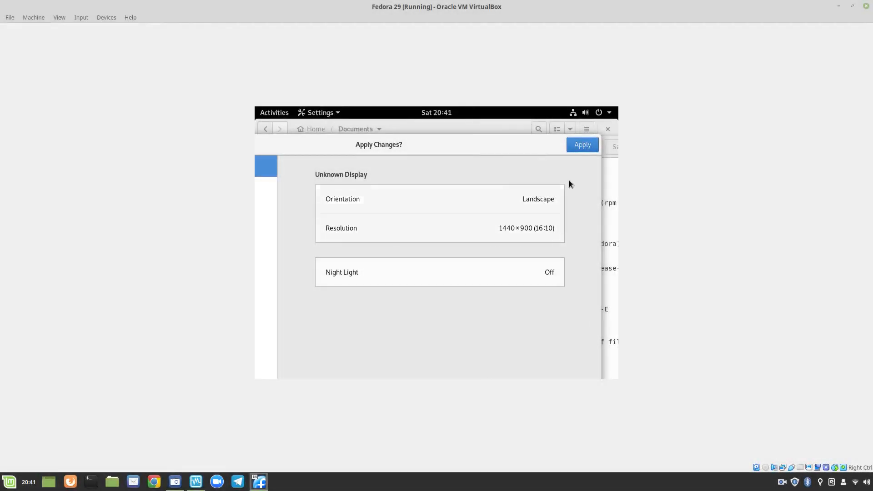
left_click(580, 147)
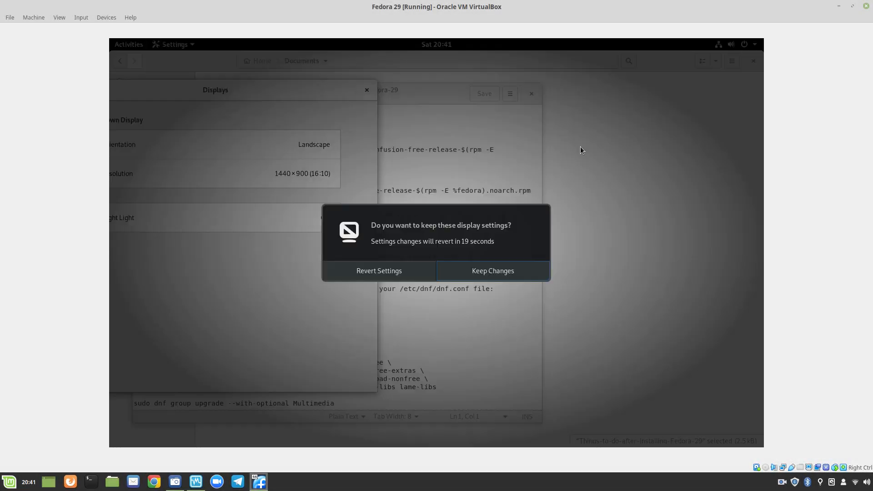
left_click(487, 269)
left_click_drag(204, 92, 499, 86)
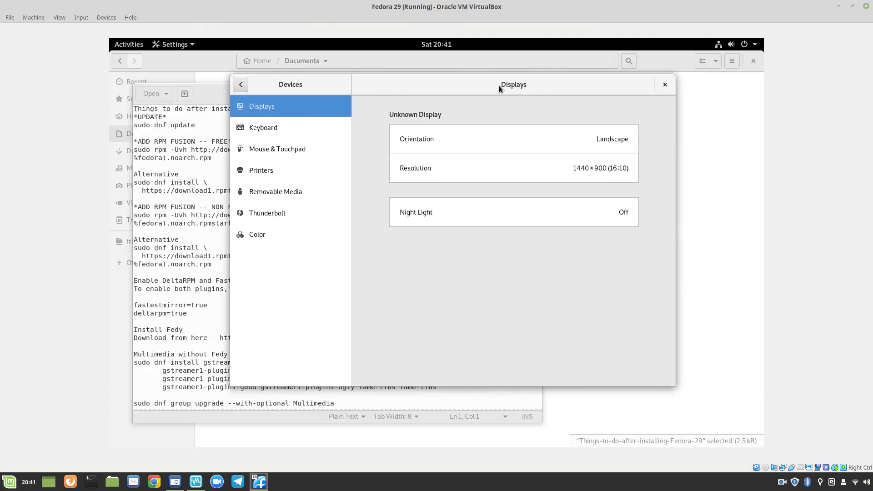
left_click(664, 85)
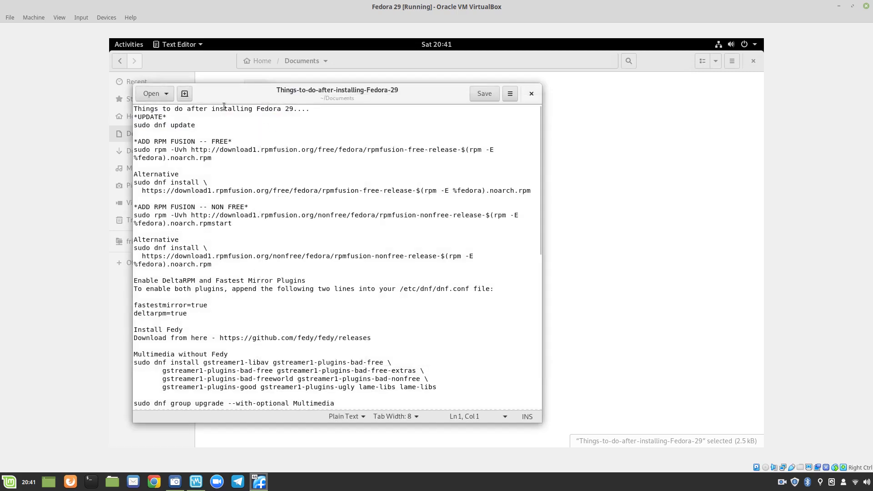
- Launch Terminal and position it over the notes window
left_click_drag(260, 96, 460, 86)
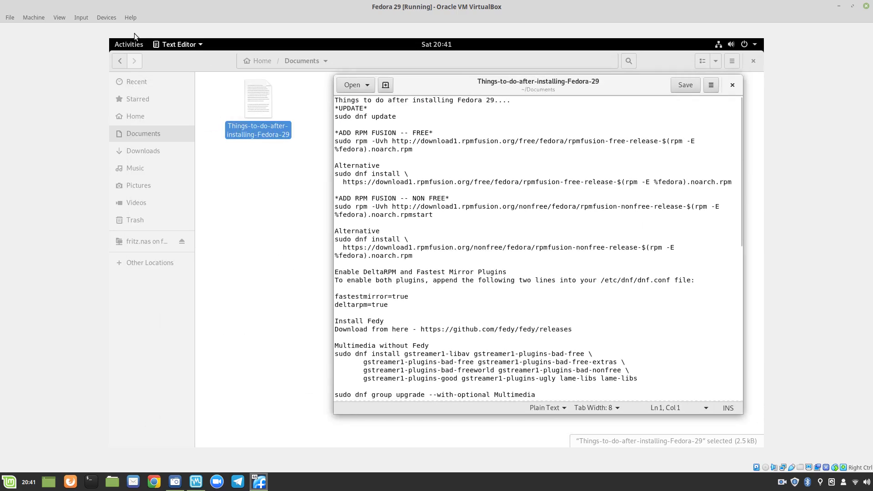
left_click(127, 46)
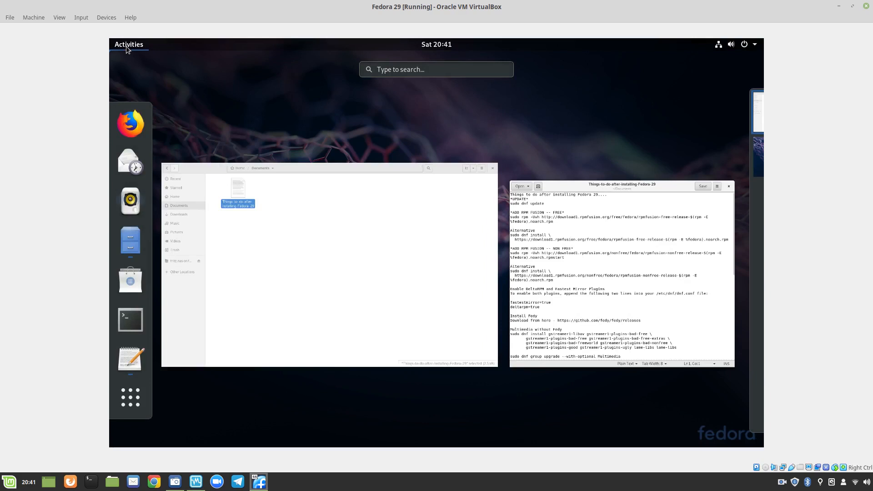
left_click(128, 313)
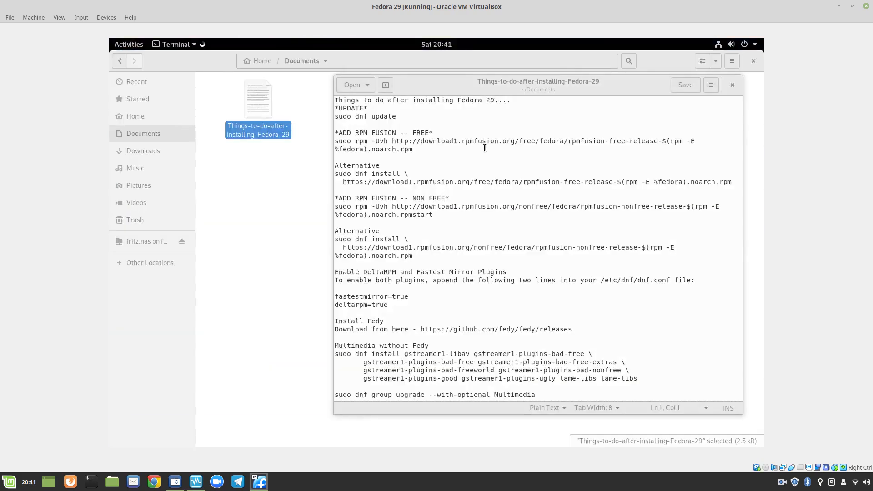
left_click_drag(304, 86, 500, 134)
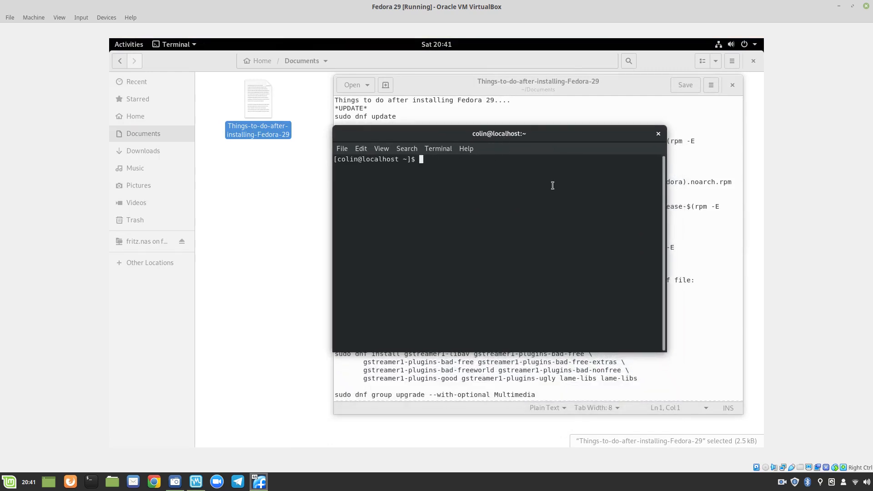
left_click_drag(518, 133, 421, 152)
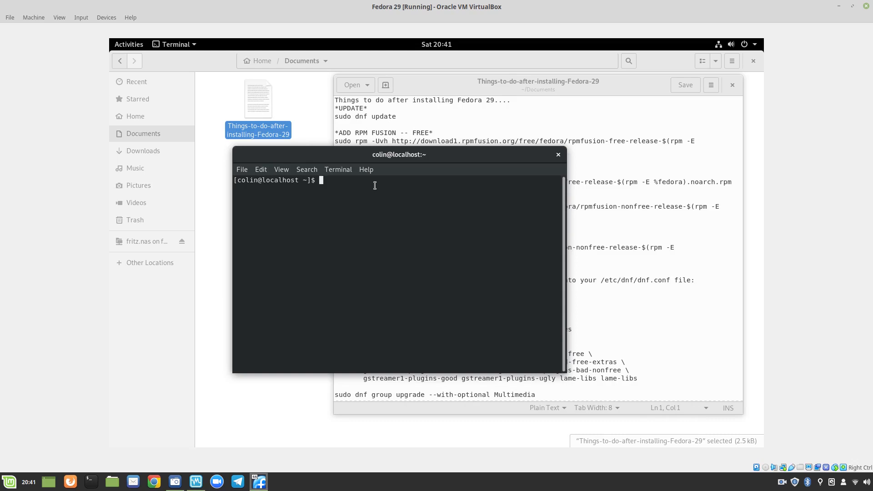
- Run sudo nano on /etc/dnf/dnf.conf and enter the administrator password
type("sudo nano /etc/dnf/dnf")
key("Tab")
key("Return")
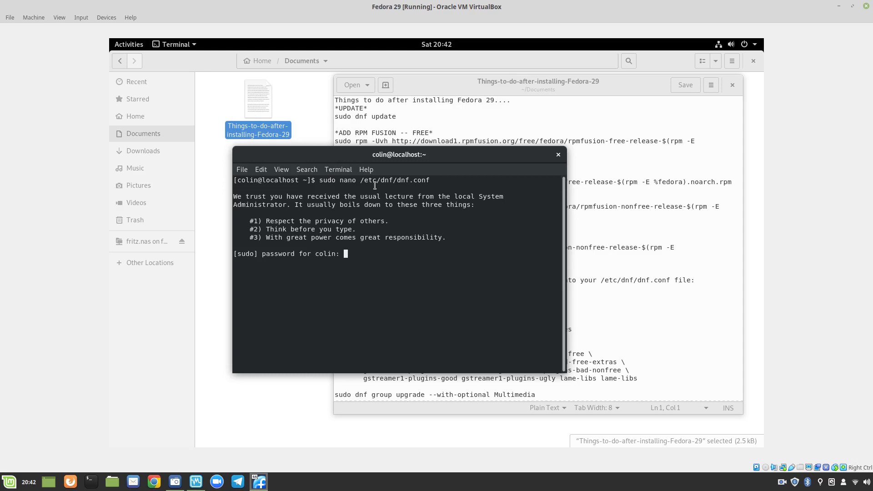
key("Return")
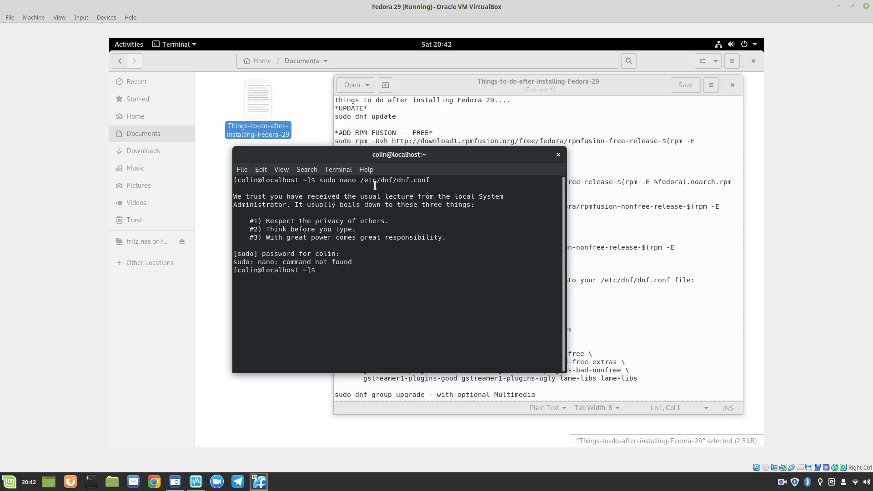
- Install nano with 'sudo dnf install nano', clear the screen, and recall earlier commands
type("sudo dnf install nano")
key("Return")
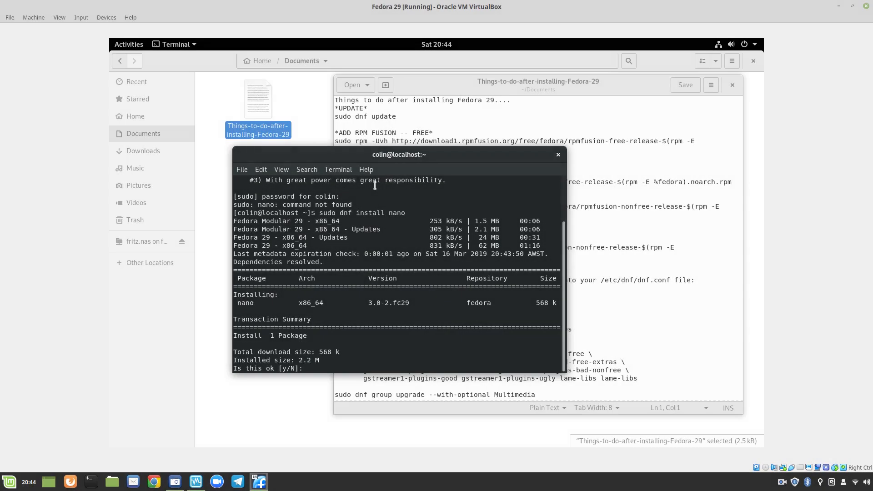
type("y")
key("Return")
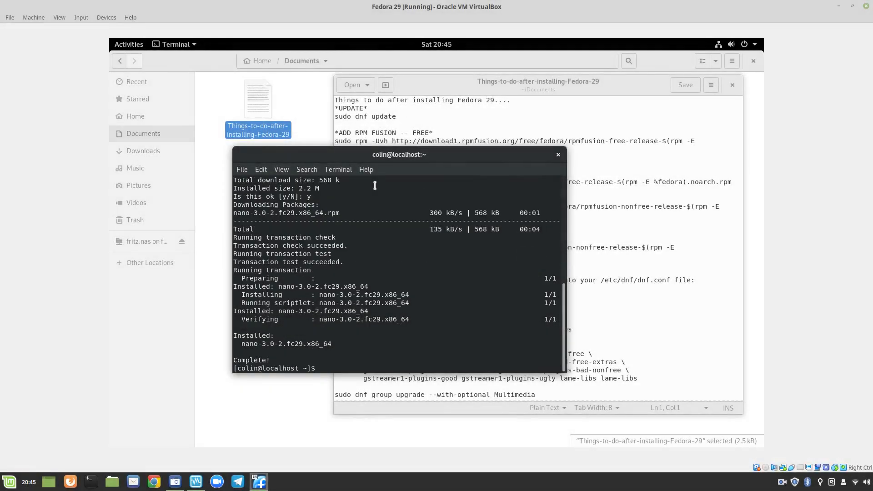
type("clear")
key("Return")
key("Up")
key("Up")
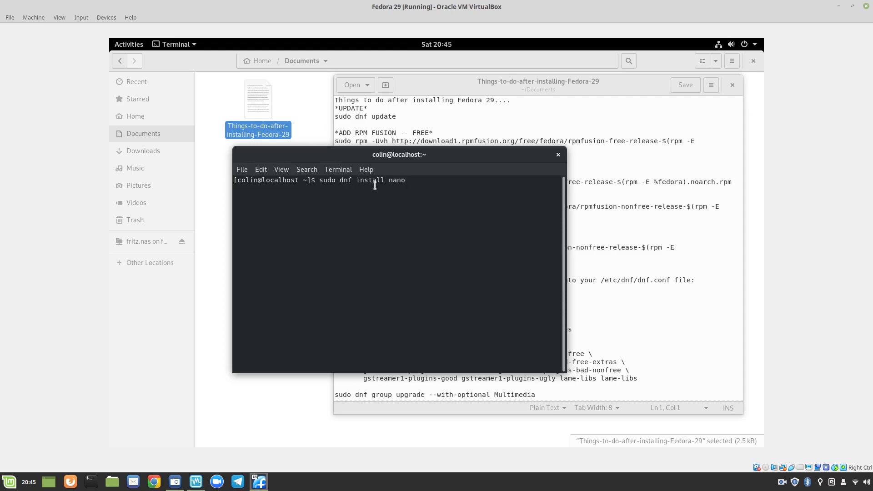
key("Up")
- Open /etc/dnf/dnf.conf in nano with sudo and add a blank line at the end
key("Return")
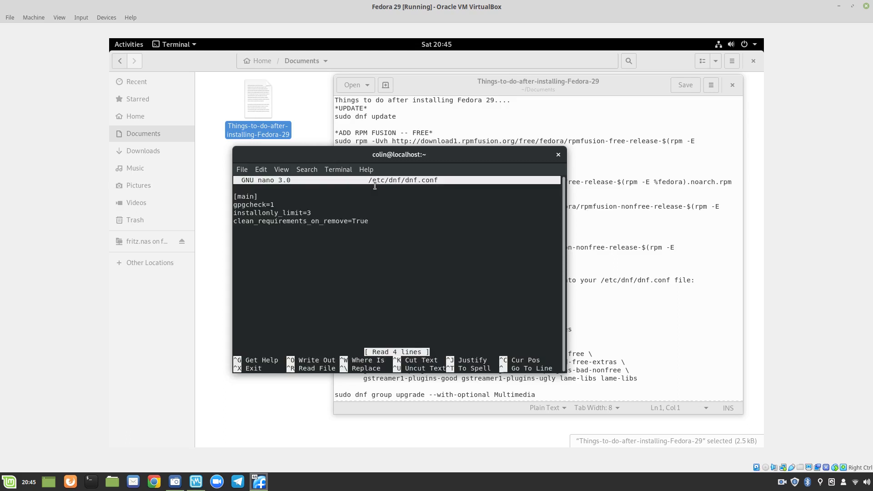
key("Down")
key("Down")
key("Down")
key("Down")
key("Return")
- Copy the fastestmirror=true and deltarpm=true lines from the notes into dnf.conf
left_click_drag(452, 148, 528, 52)
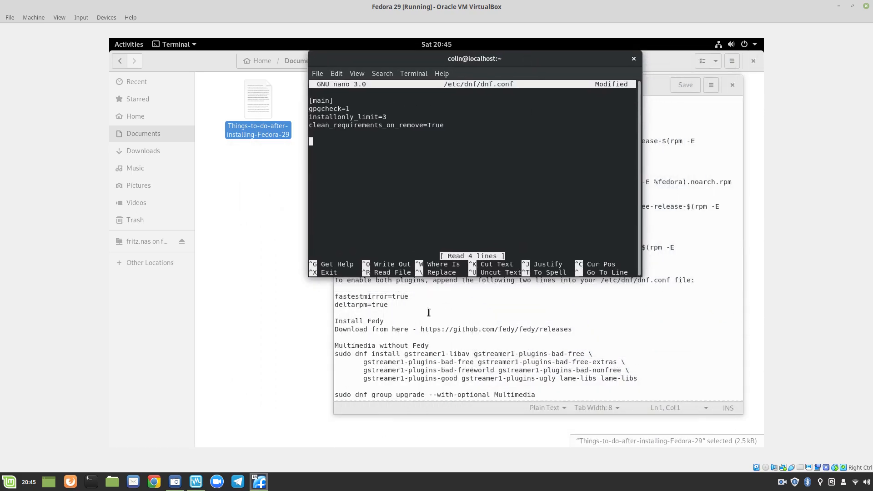
left_click_drag(335, 296, 388, 304)
right_click(353, 302)
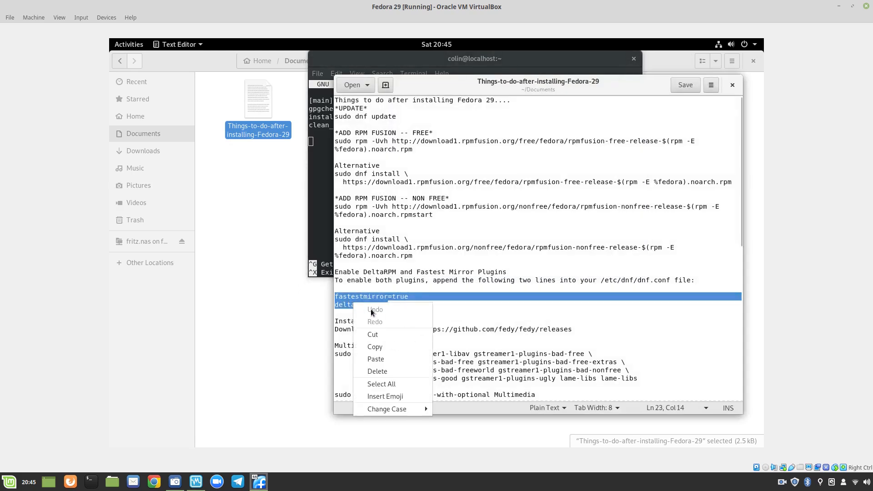
left_click(380, 348)
left_click(319, 221)
right_click(327, 148)
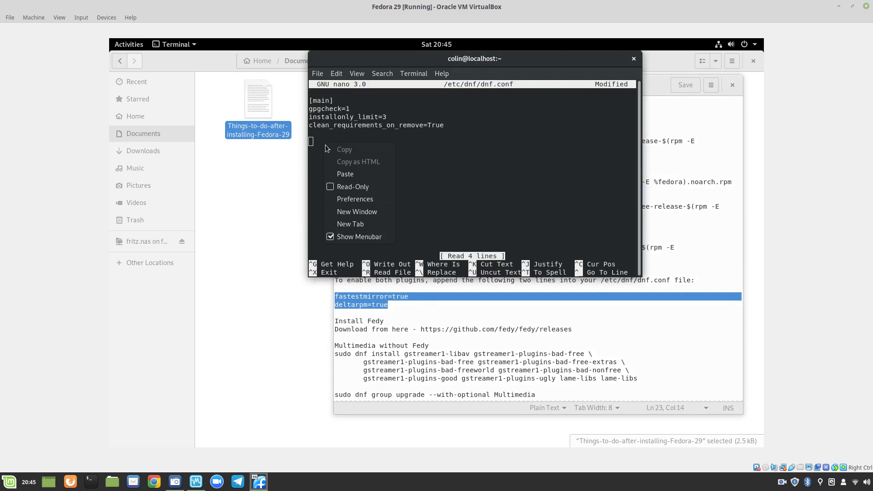
left_click(346, 174)
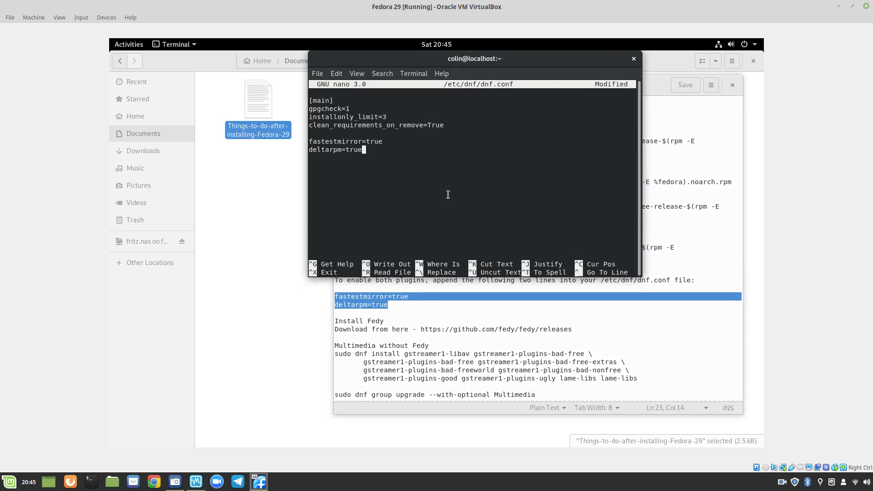
- Save dnf.conf and exit nano
key("ctrl+o")
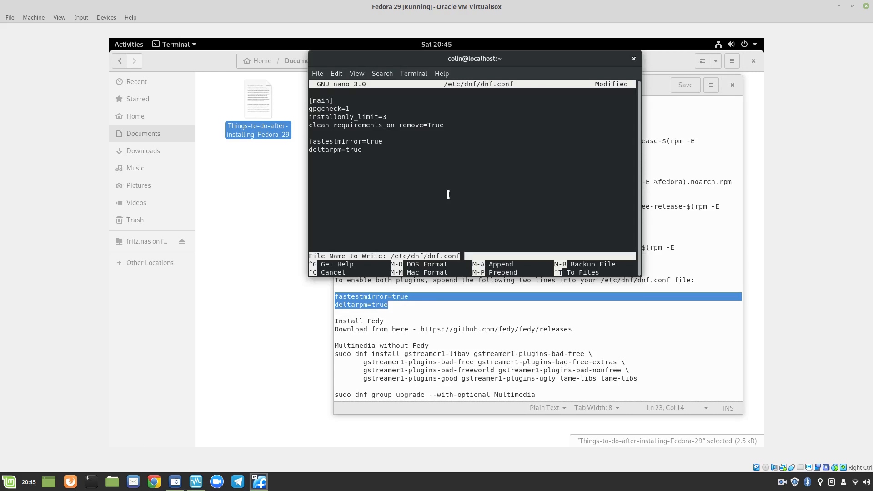
key("Return")
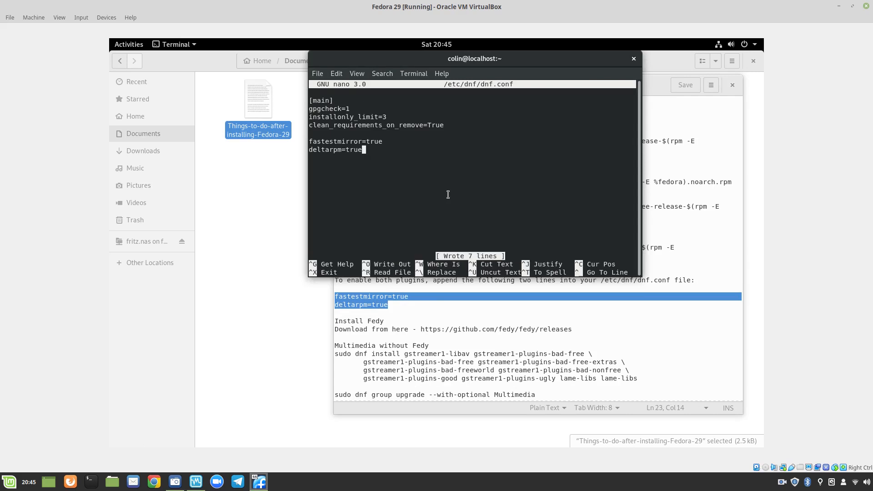
key("ctrl+x")
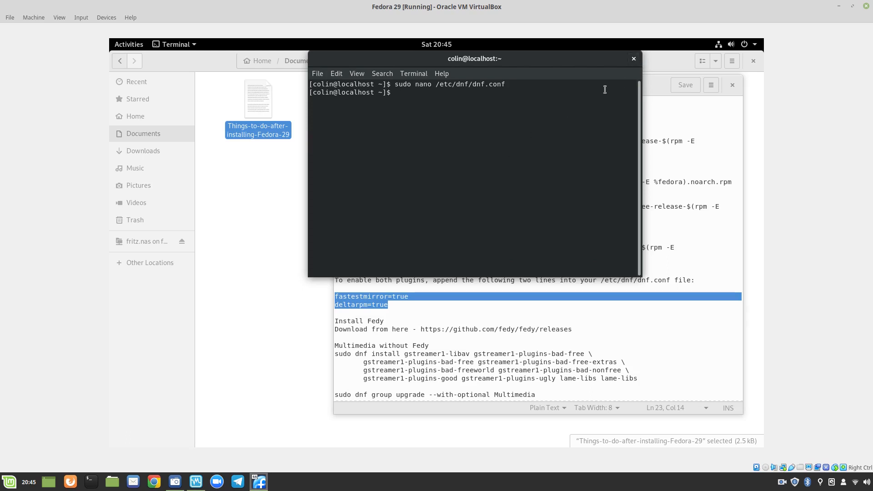
- Close the Terminal, gedit notes and Files windows
left_click(635, 60)
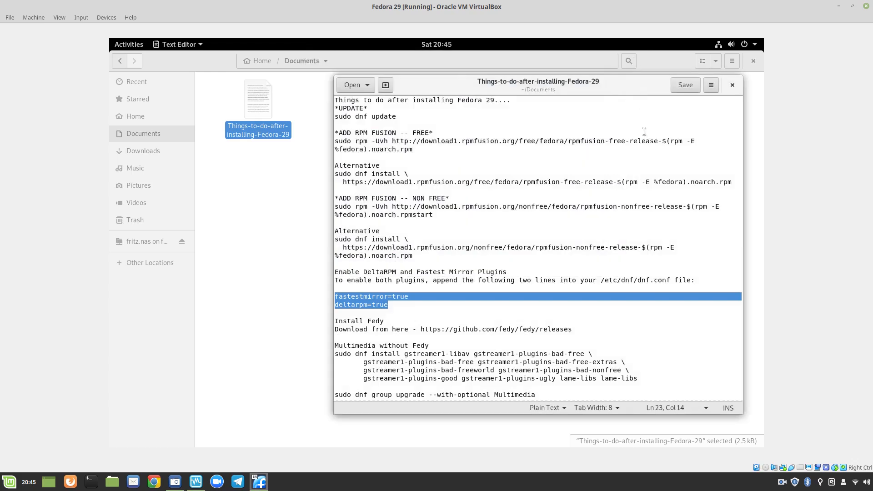
left_click(732, 85)
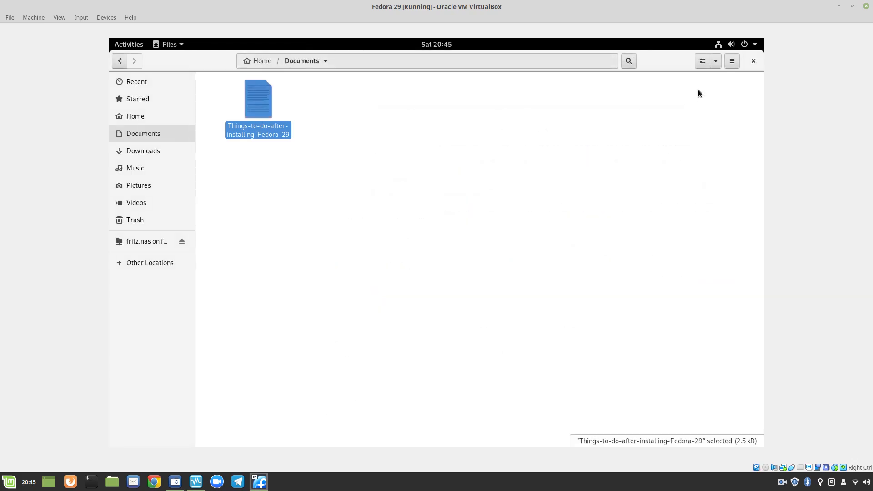
left_click(753, 61)
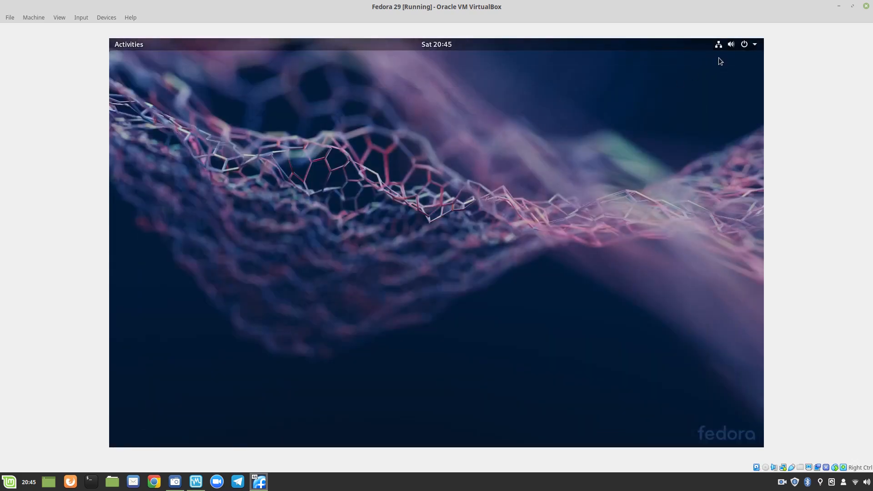
- Restart the Fedora guest from the system menu's power options
left_click(749, 45)
left_click(730, 147)
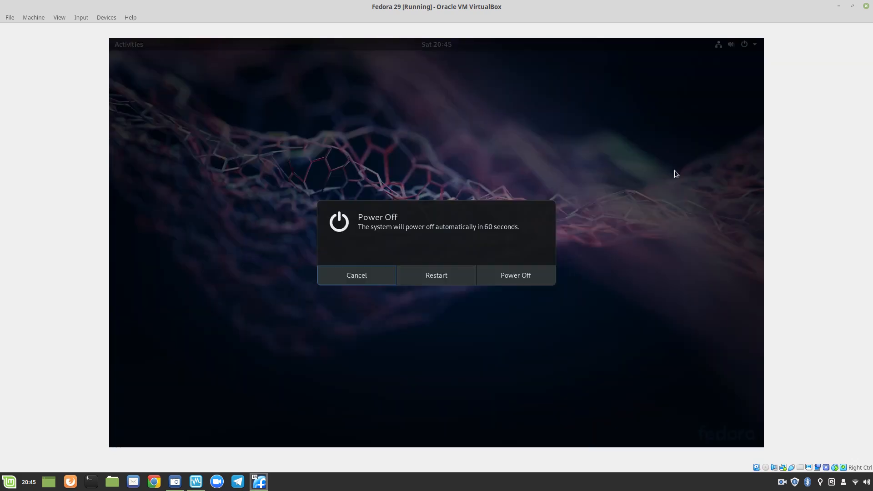
left_click(428, 279)
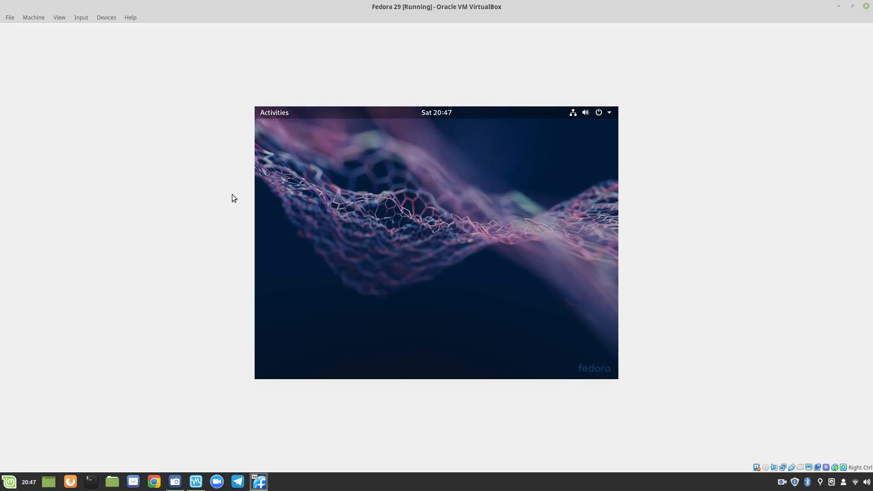
- Open the Displays settings by searching 'disp' in Activities
left_click(275, 116)
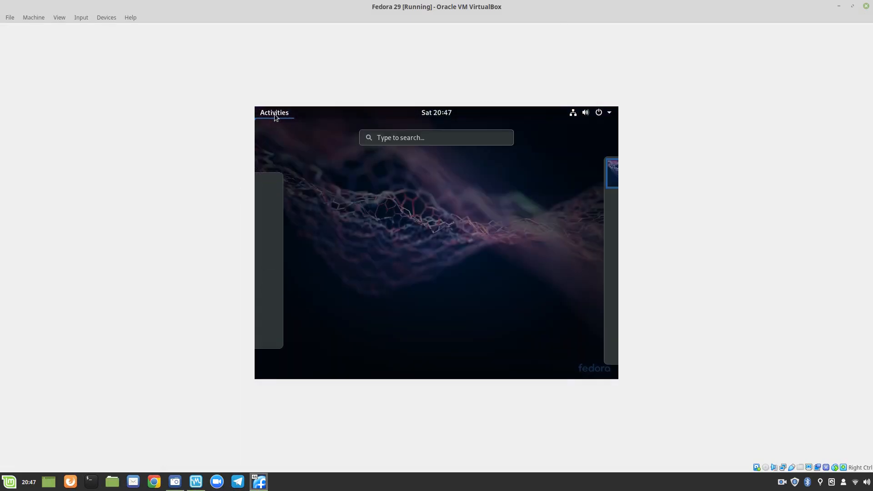
type("disp")
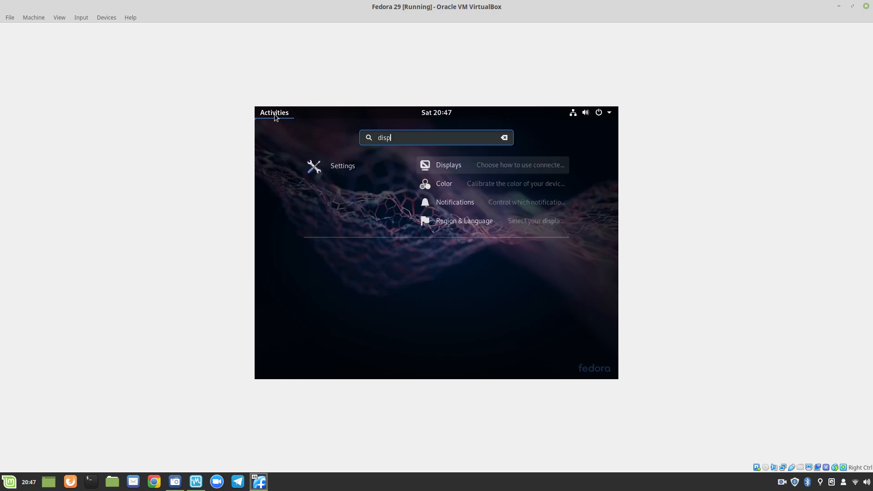
key("Return")
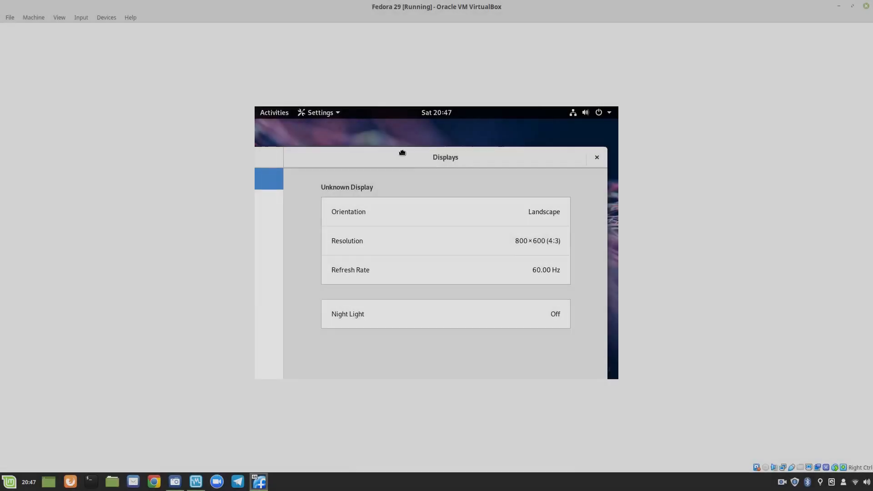
- Try the 1400×1050 and 1920×1200 resolutions, reverting each one
left_click(529, 238)
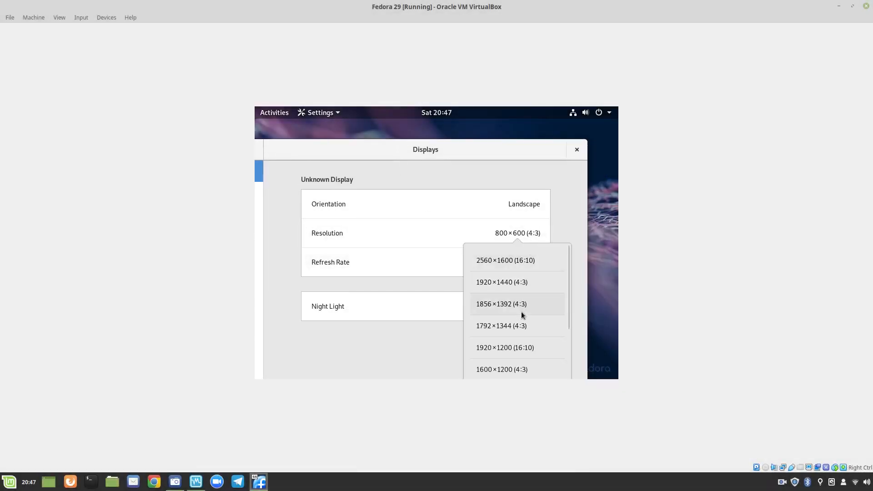
scroll(524, 313, "down", 2)
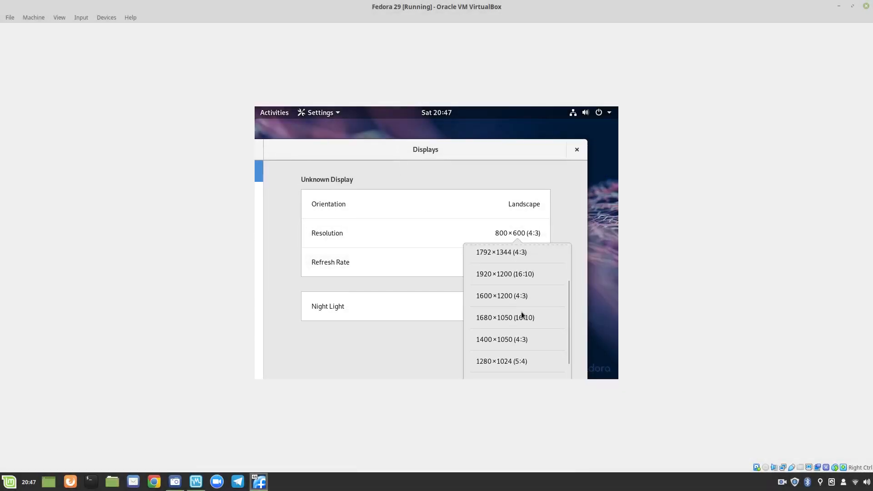
left_click(498, 339)
left_click(567, 150)
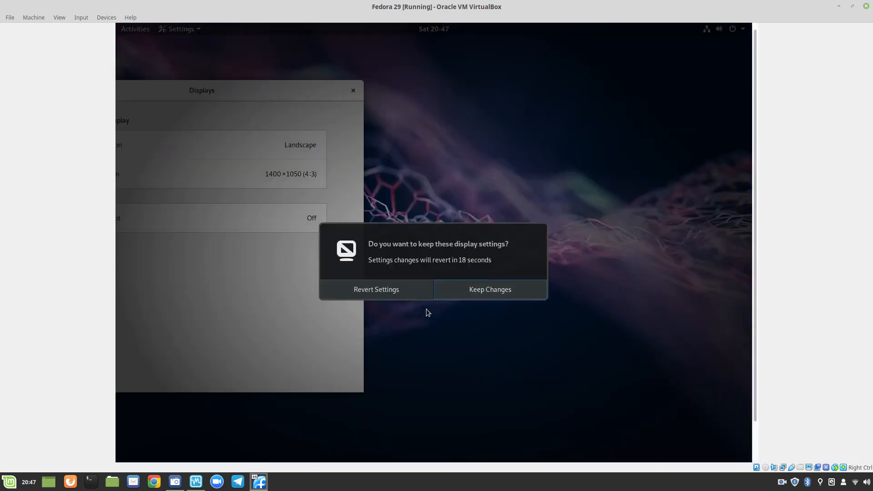
left_click(388, 294)
left_click(528, 235)
left_click(505, 344)
left_click(563, 150)
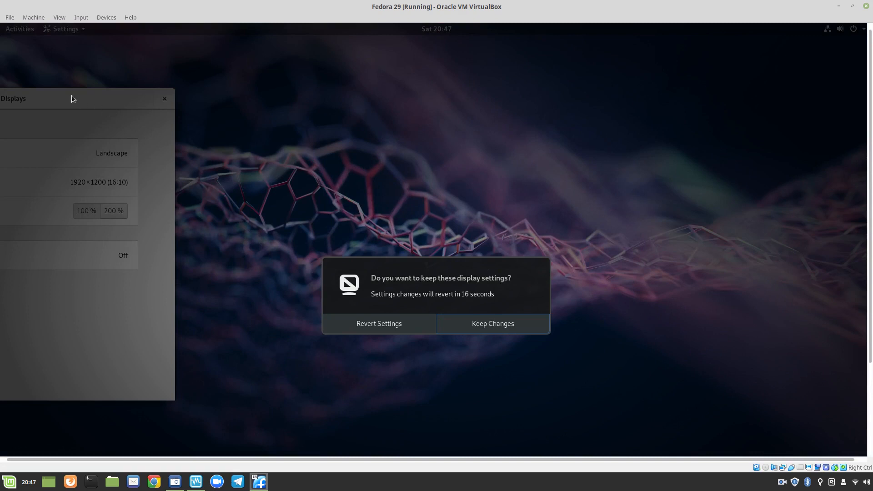
left_click(397, 328)
left_click(545, 225)
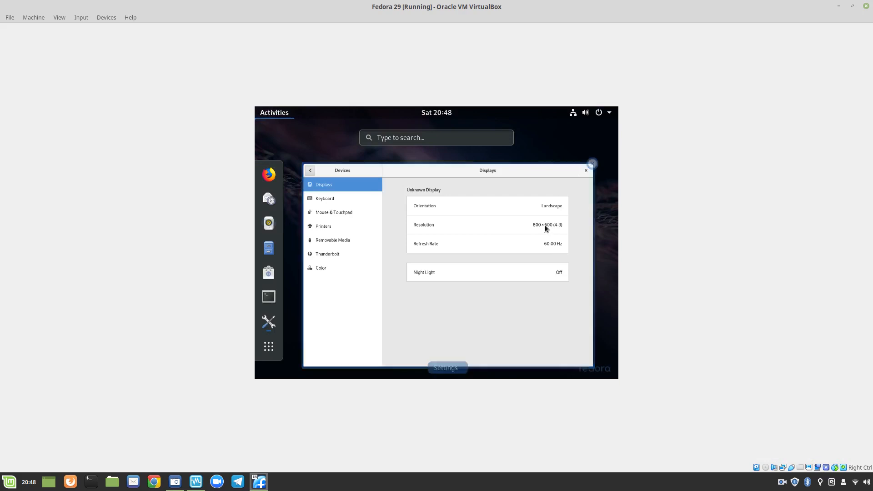
- Apply and keep the 1440×900 (16:10) resolution, then close Settings
left_click(508, 239)
scroll(496, 321, "down", 3)
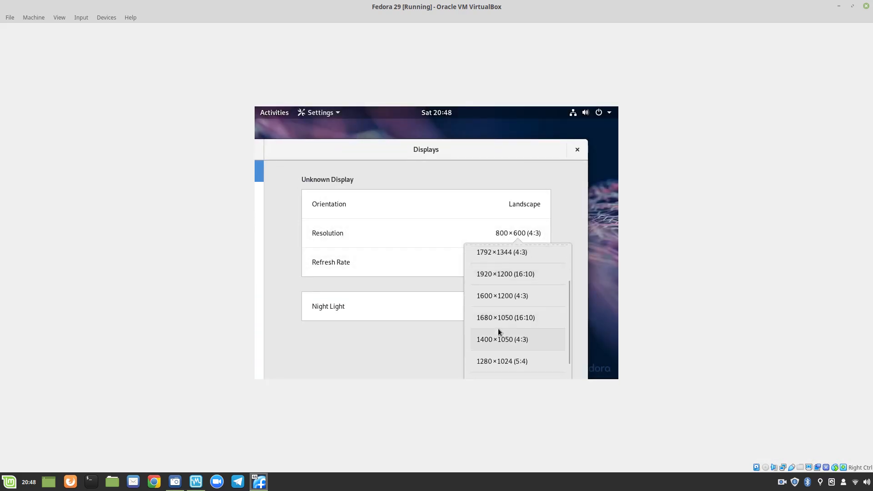
scroll(500, 336, "down", 2)
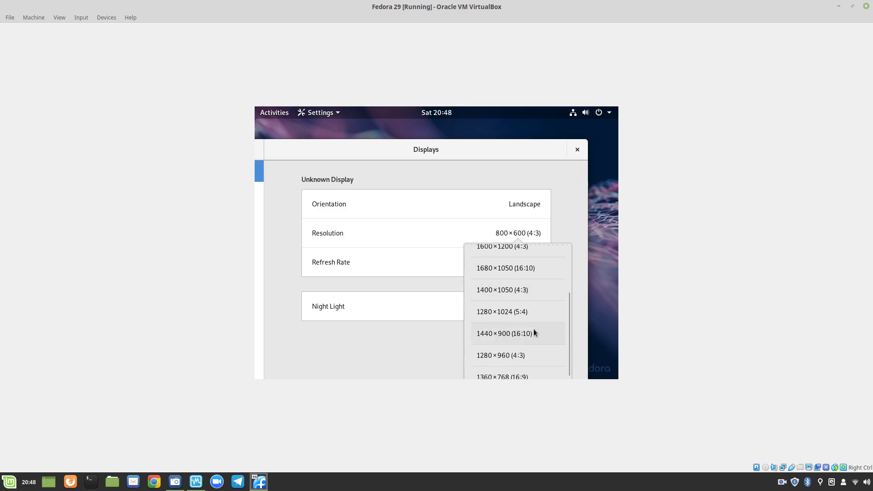
left_click(523, 333)
left_click(574, 148)
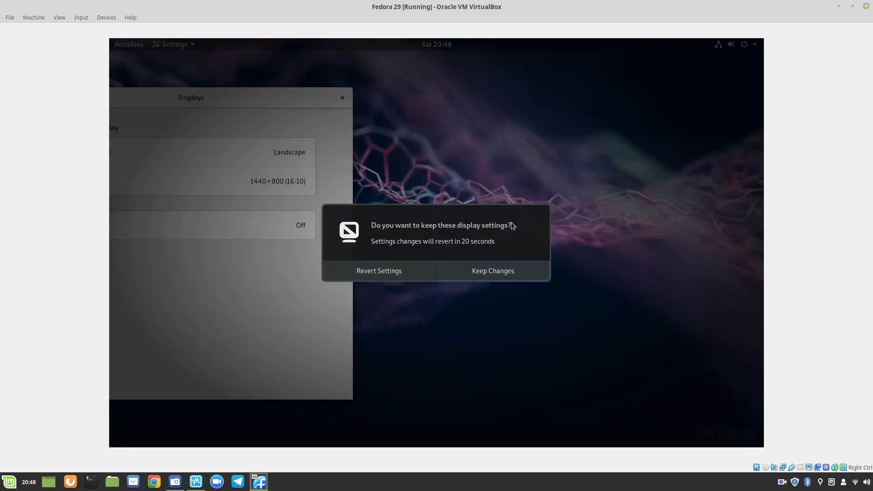
left_click(506, 272)
left_click_drag(238, 106, 552, 104)
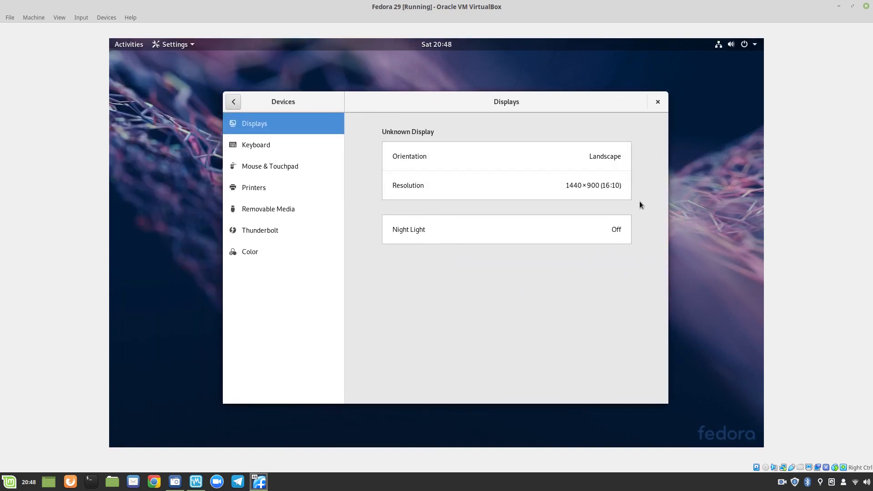
left_click(657, 102)
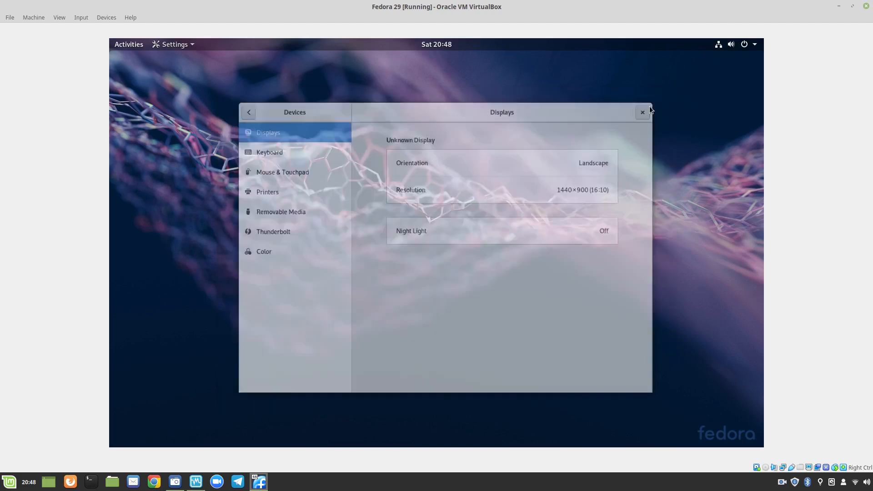
- Cut the fastestmirror and deltarpm lines, remove extra blank lines, and save the notes
left_click(121, 46)
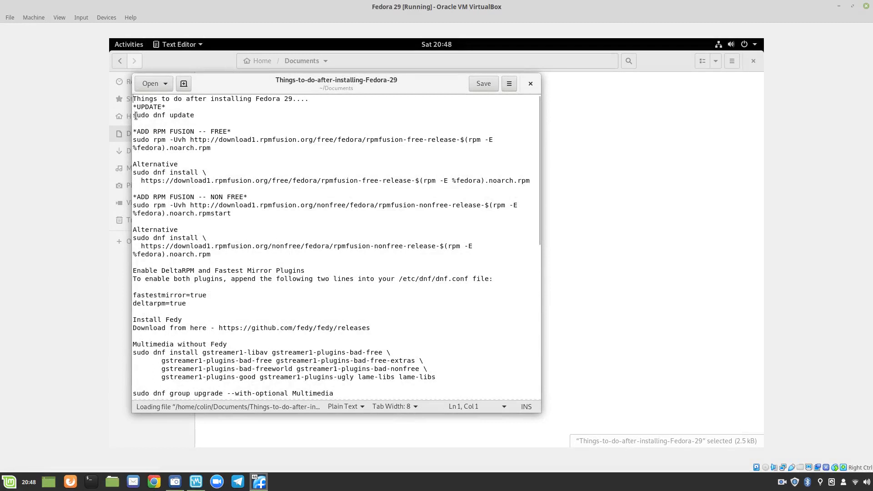
left_click_drag(133, 294, 223, 301)
right_click(172, 294)
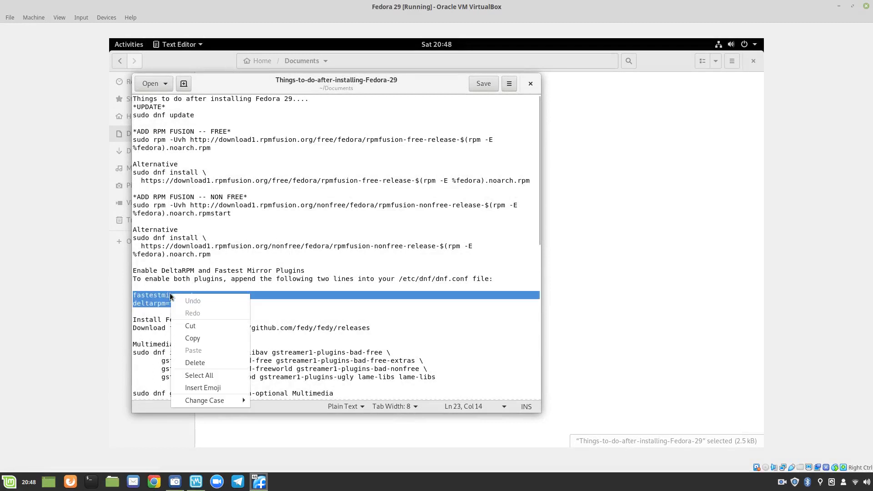
left_click(205, 327)
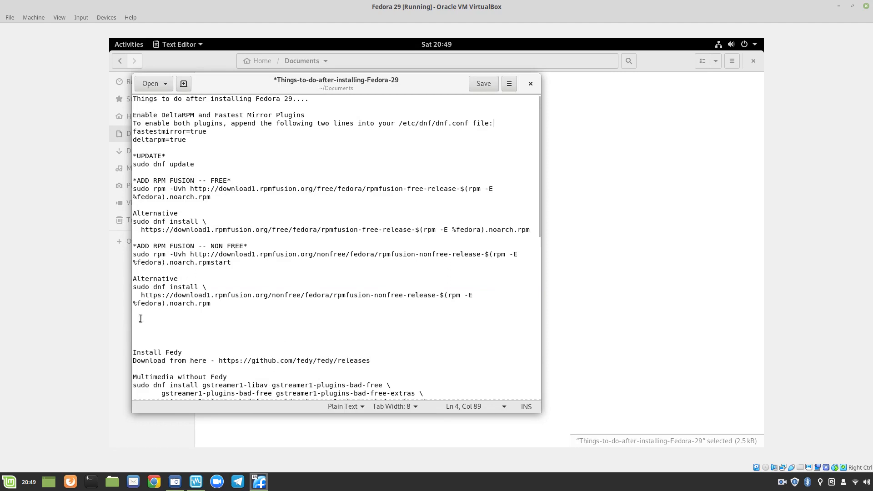
left_click(141, 319)
key("Delete")
key("Delete")
key("Delete")
key("Delete")
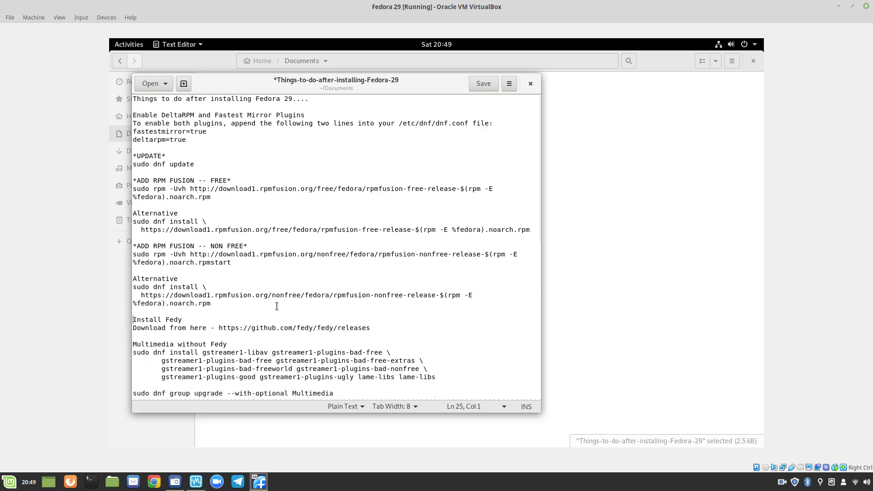
left_click(481, 84)
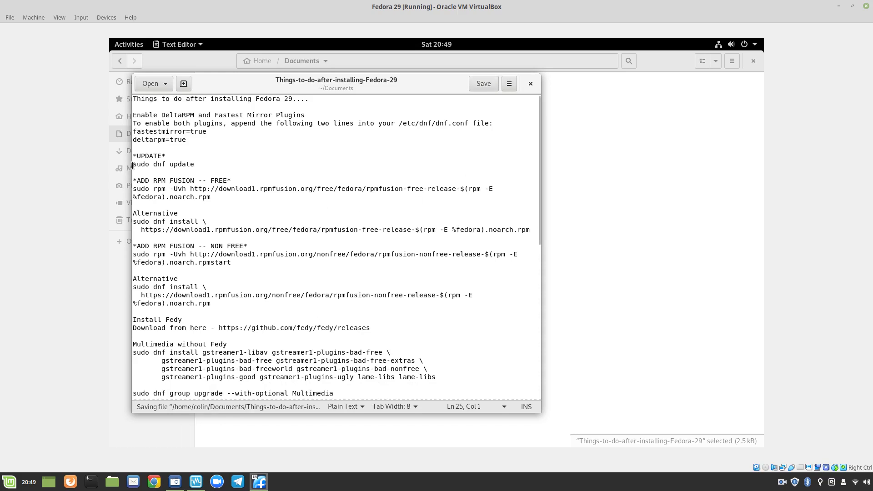
- Copy the 'sudo dnf update' command and bring the terminal to the front
left_click_drag(132, 164, 215, 165)
right_click(164, 166)
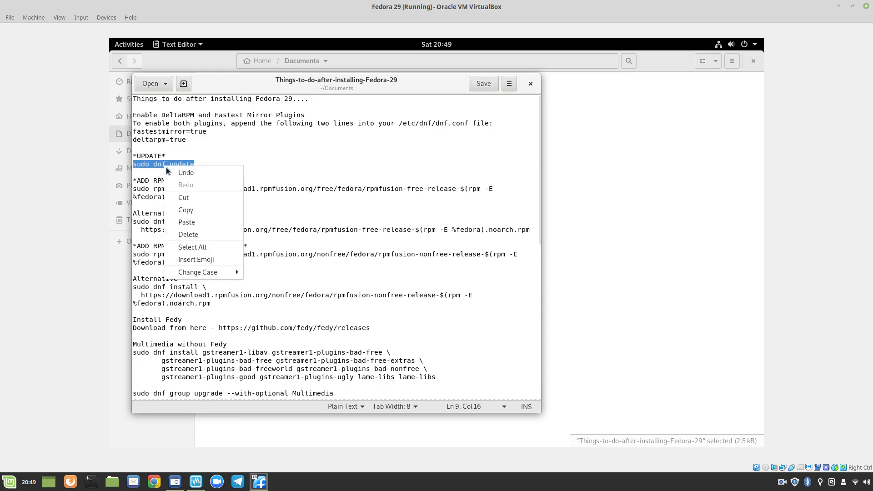
left_click(186, 210)
key("super")
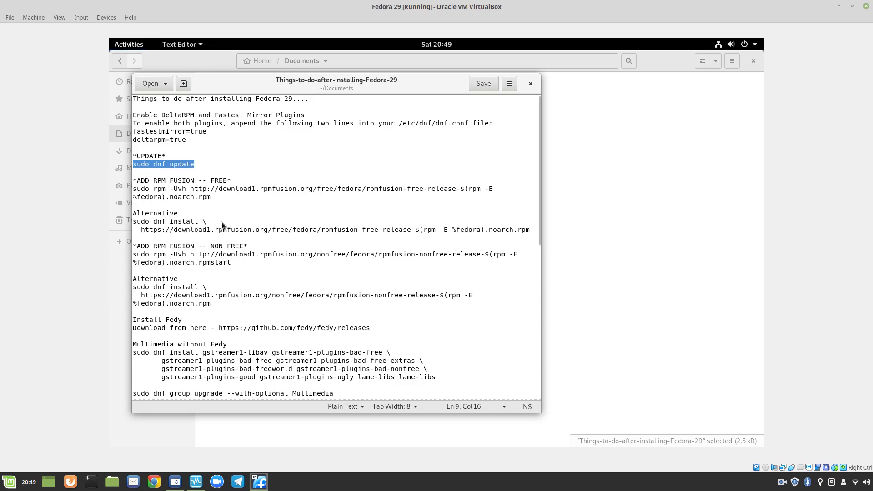
left_click(527, 225)
- Paste and run sudo dnf update, enter the sudo password, and confirm with y
right_click(375, 143)
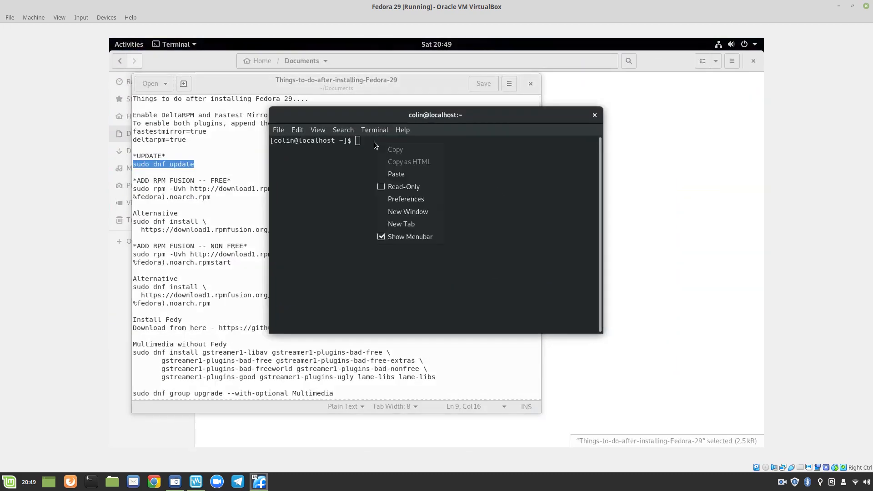
left_click(394, 176)
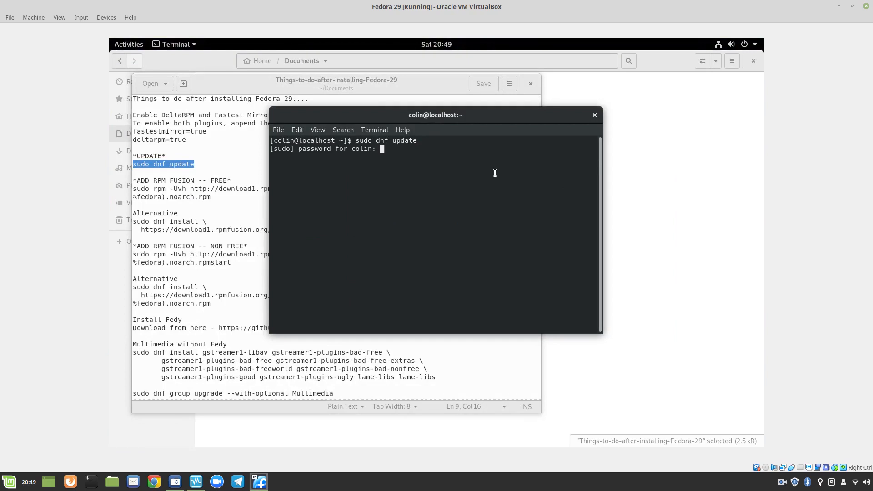
key("Return")
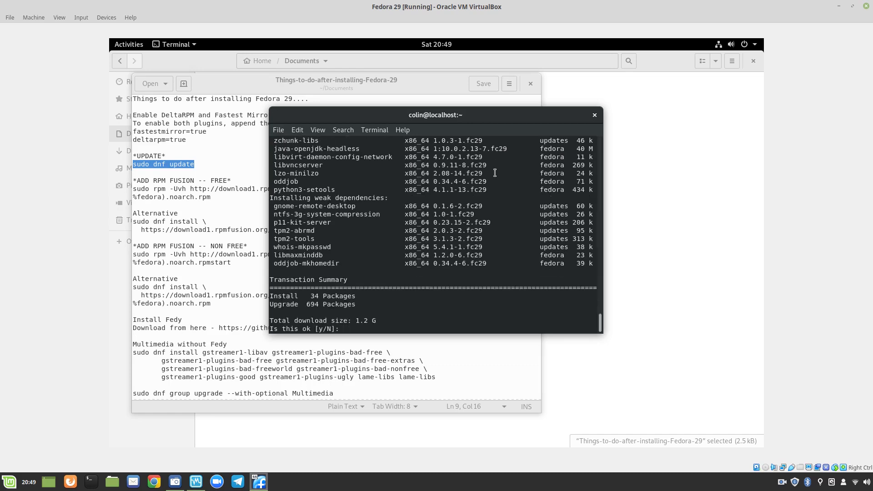
type("y")
key("Return")
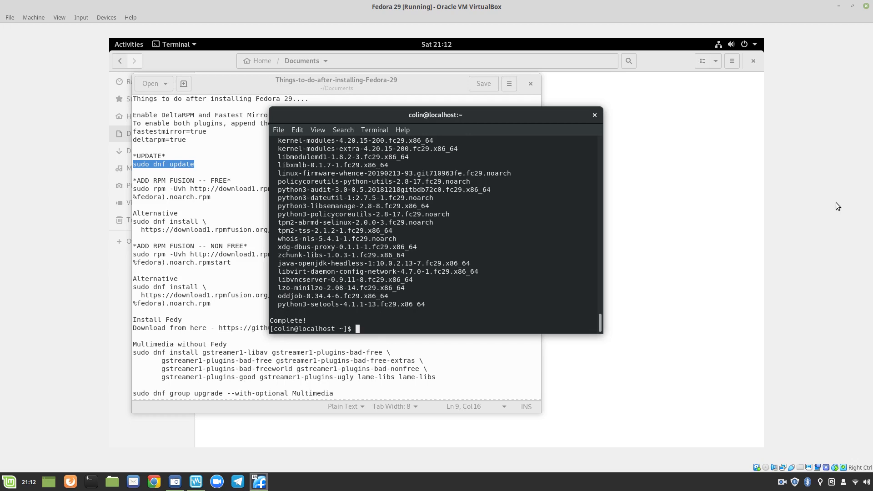
- Close the terminal, notes and Documents windows, then restart the Fedora guest
left_click(594, 116)
left_click(530, 84)
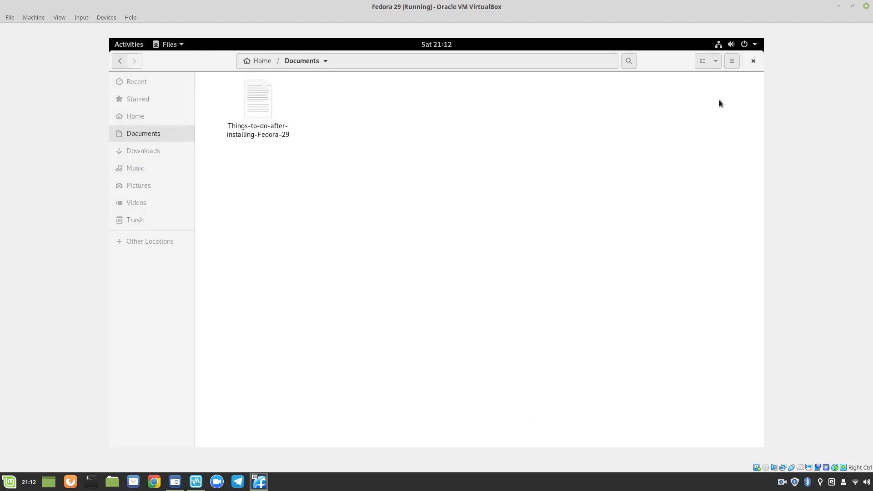
left_click(754, 60)
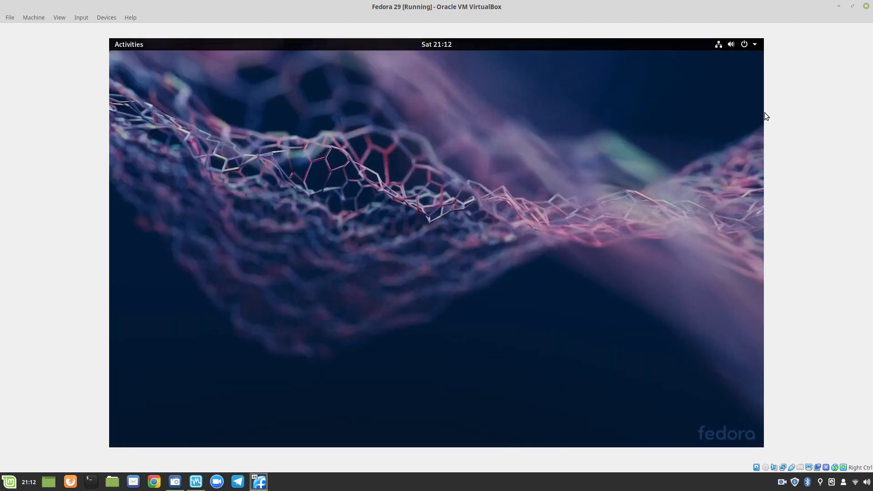
left_click(753, 45)
left_click(730, 148)
left_click(438, 277)
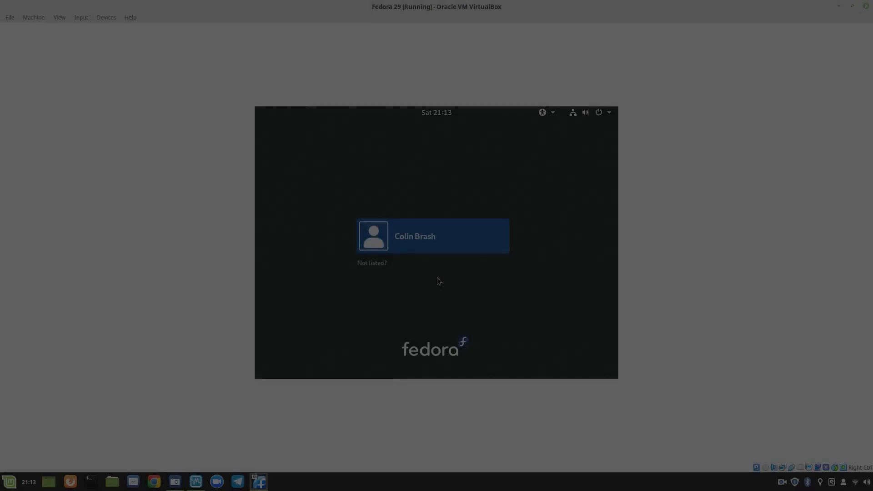
- Sign back in to Fedora with the account password
key("Return")
type("********")
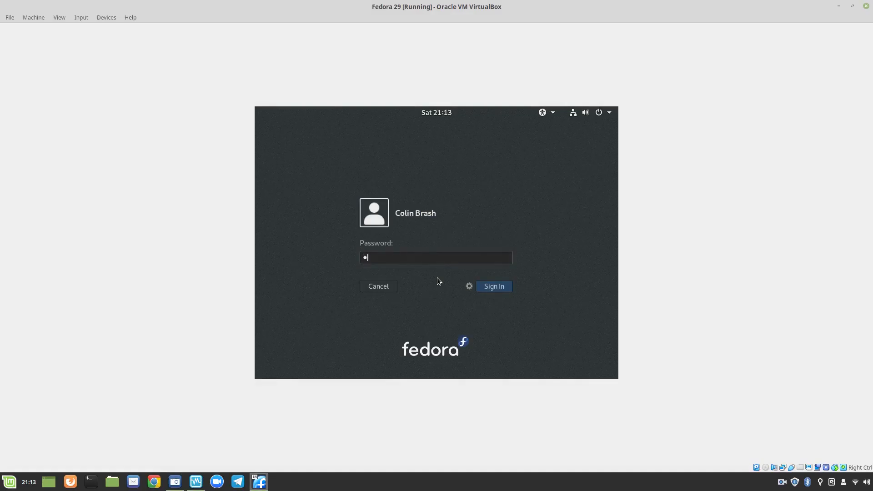
key("Return")
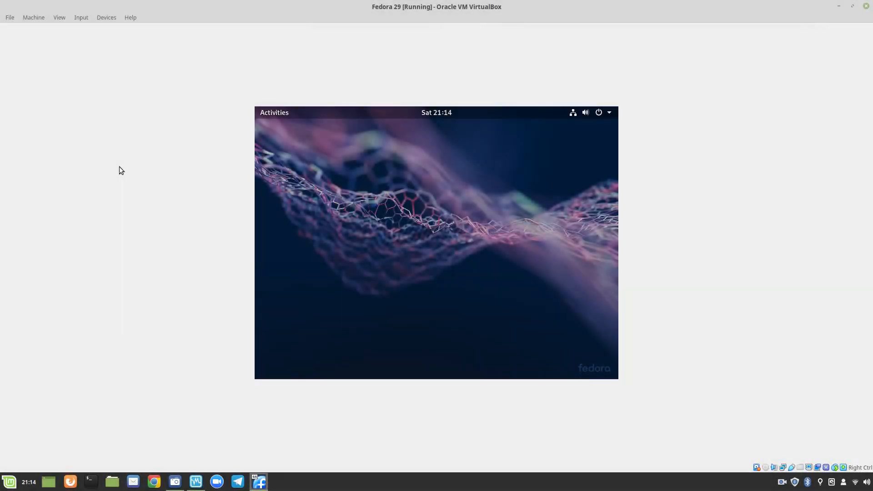
- Insert the Guest Additions CD, run its installer with the password, answer y, and close it
left_click(110, 20)
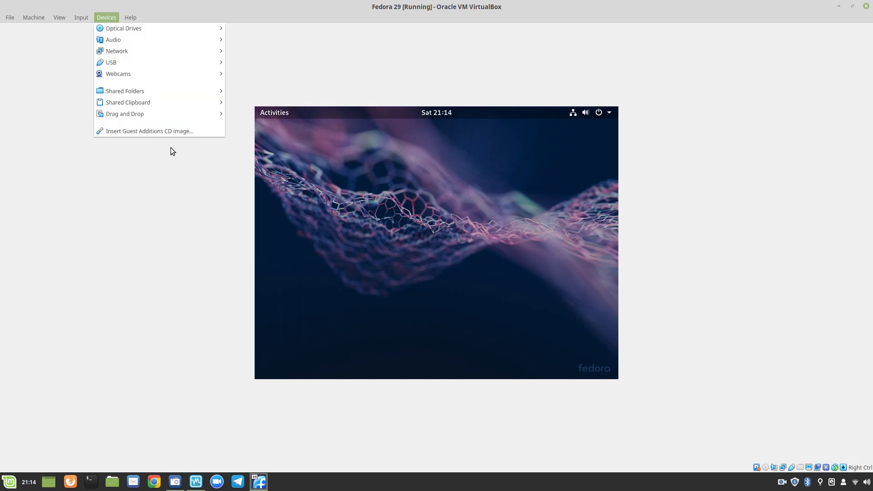
left_click(170, 132)
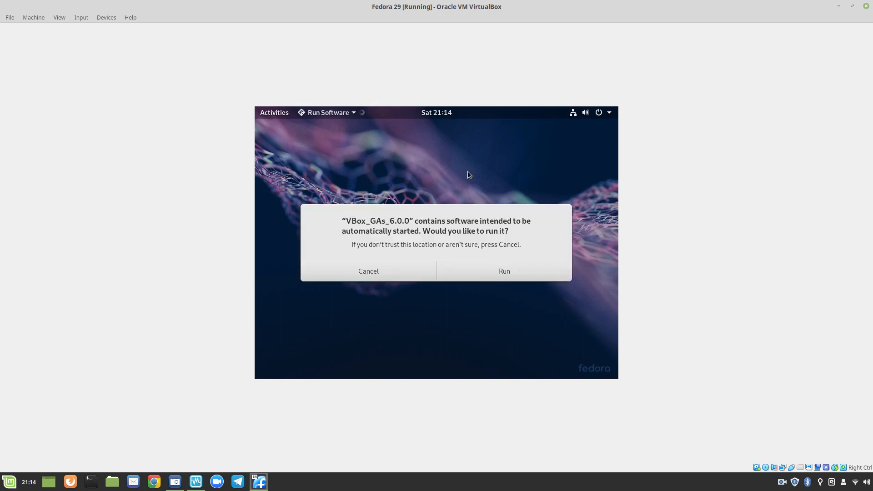
left_click(522, 277)
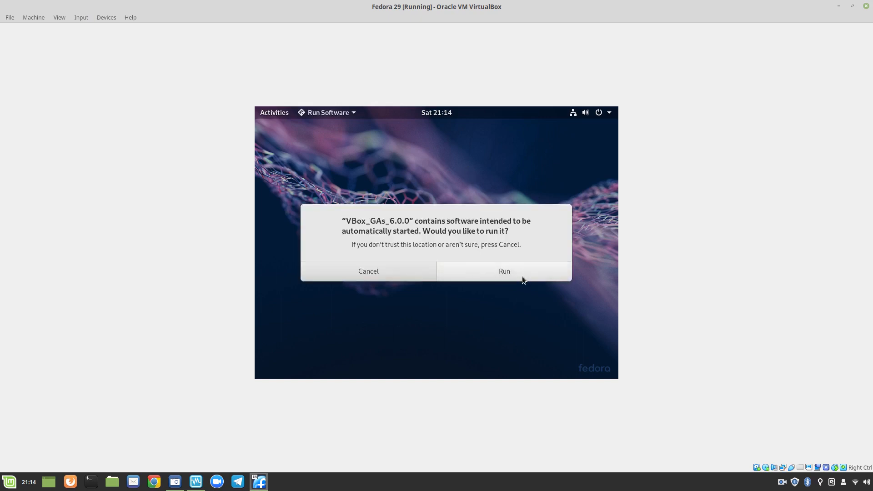
type("********")
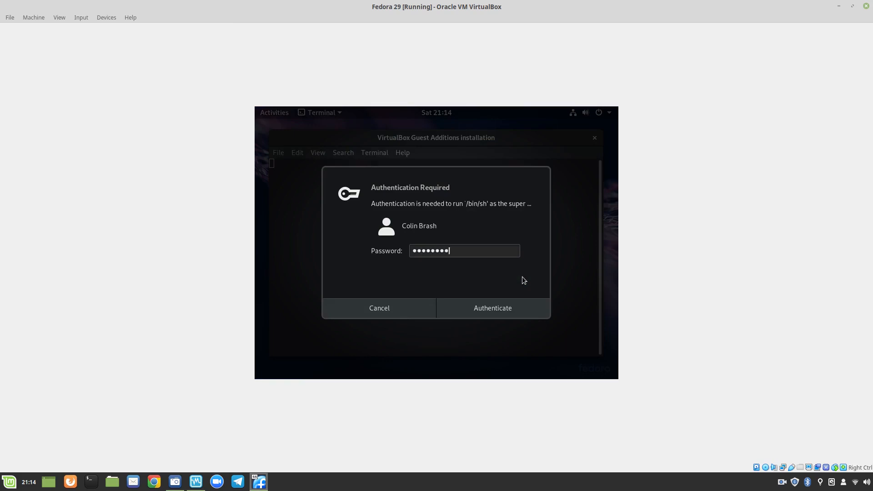
key("Return")
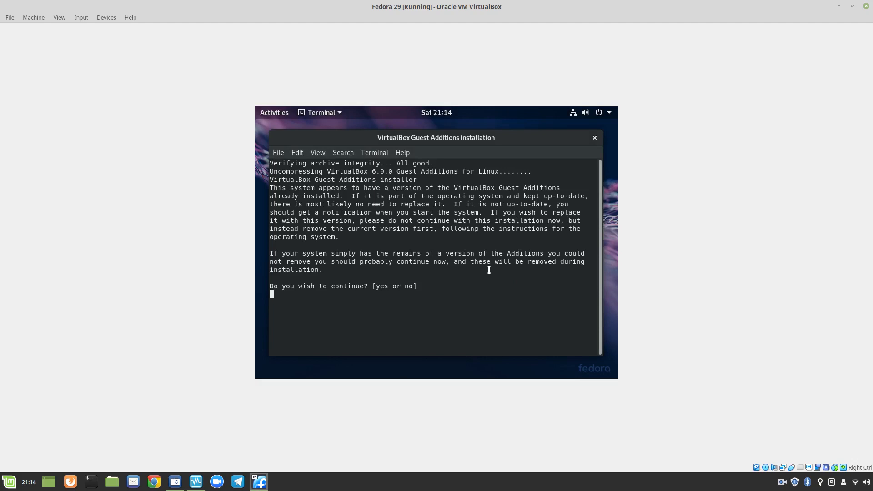
type("y")
key("Return")
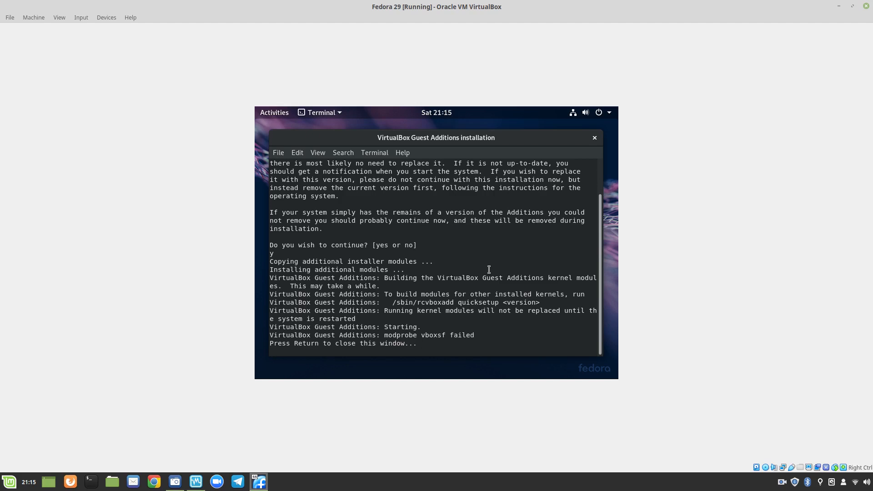
key("Return")
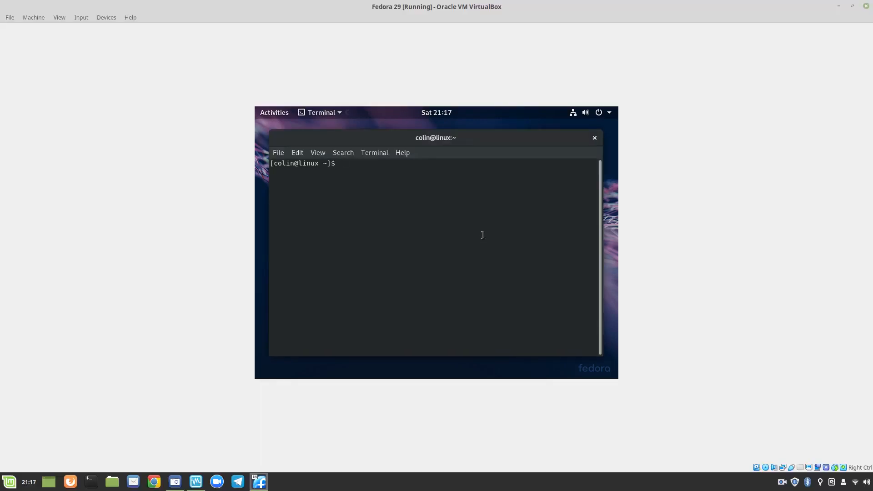
- Run 'sudo dnf install build-essential module-assistant dkms' with the password, then close the terminal
key("ctrl+c")
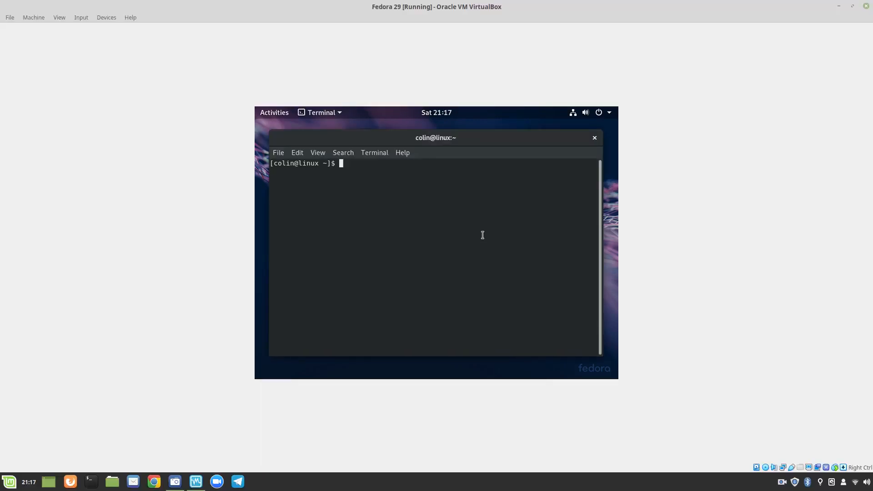
type("sudo ")
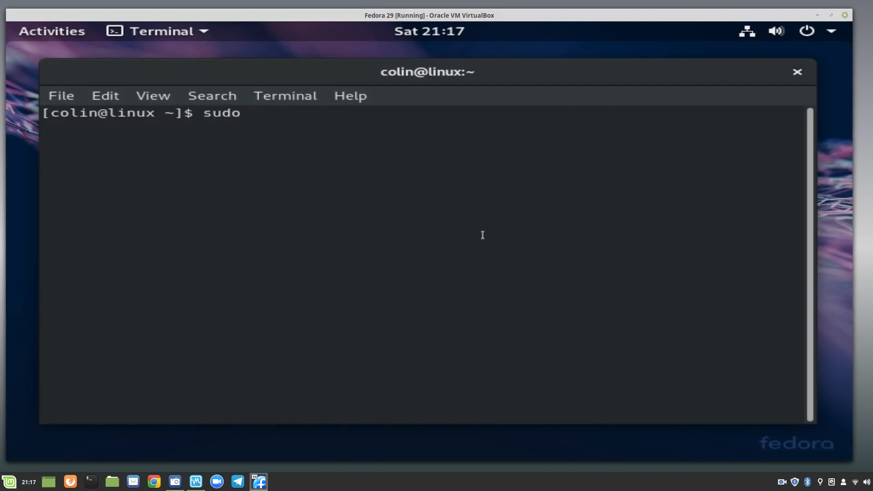
type("dnf install ")
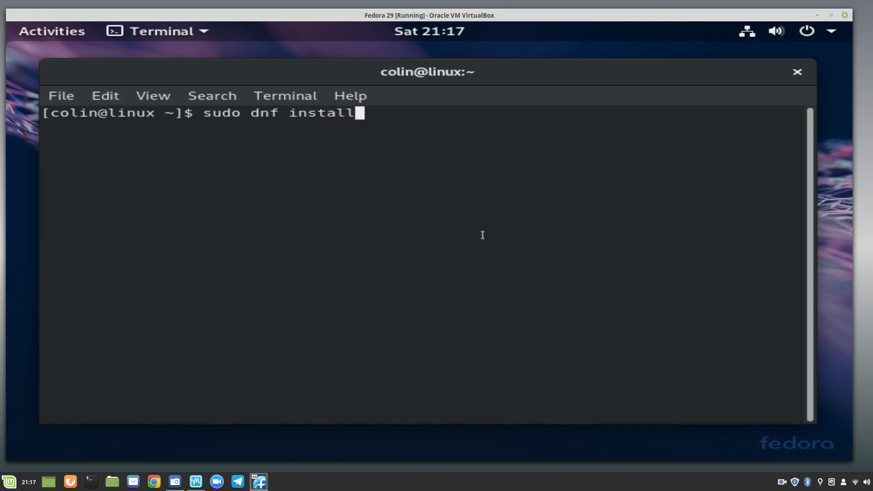
type("bui")
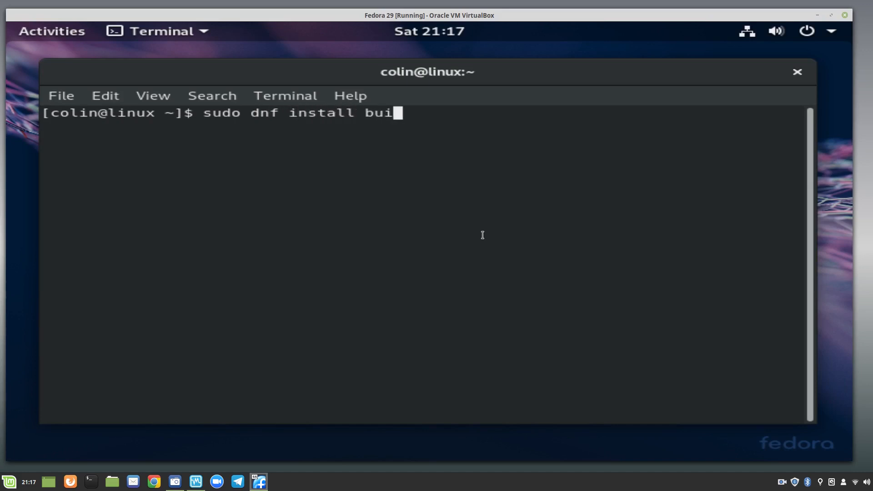
type("ld-es")
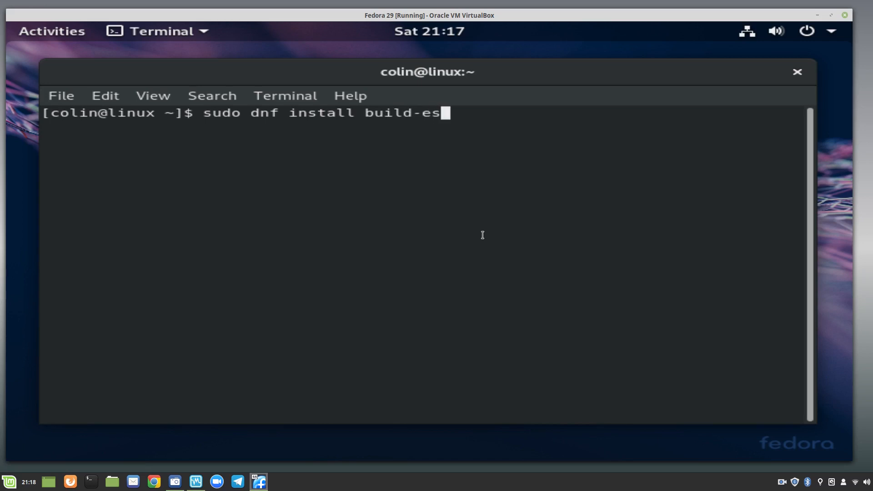
type("sential")
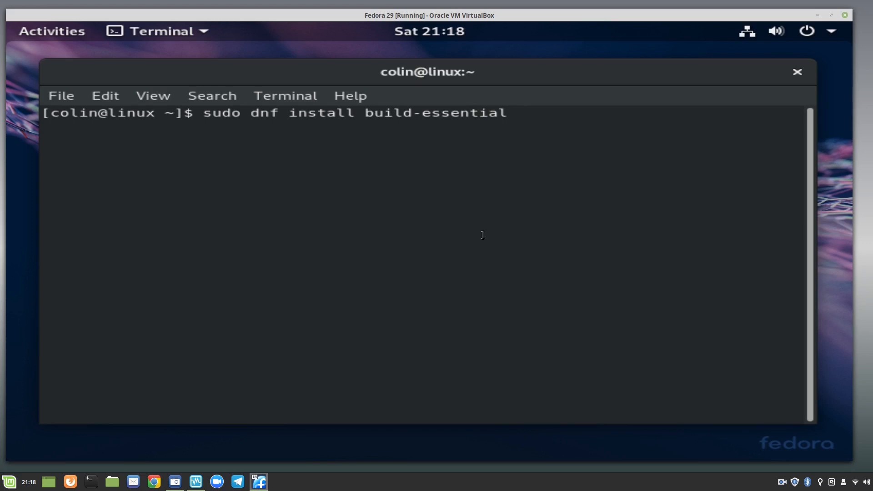
type(" module-")
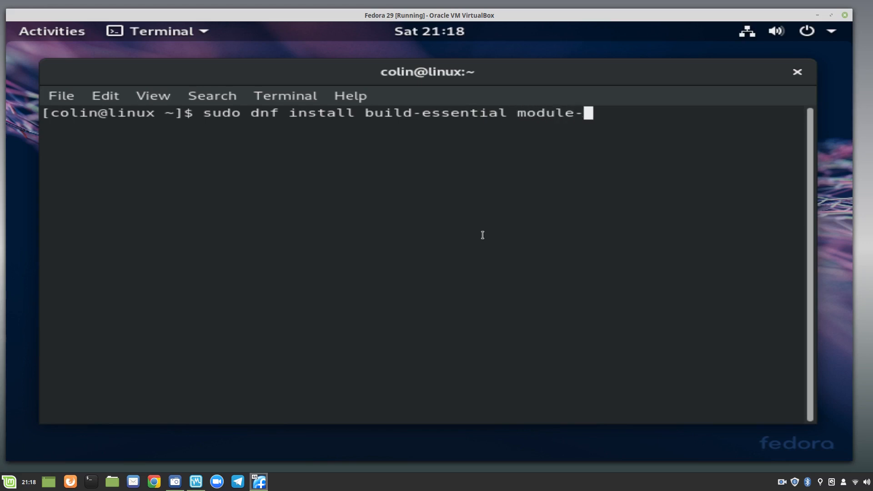
type("assistan")
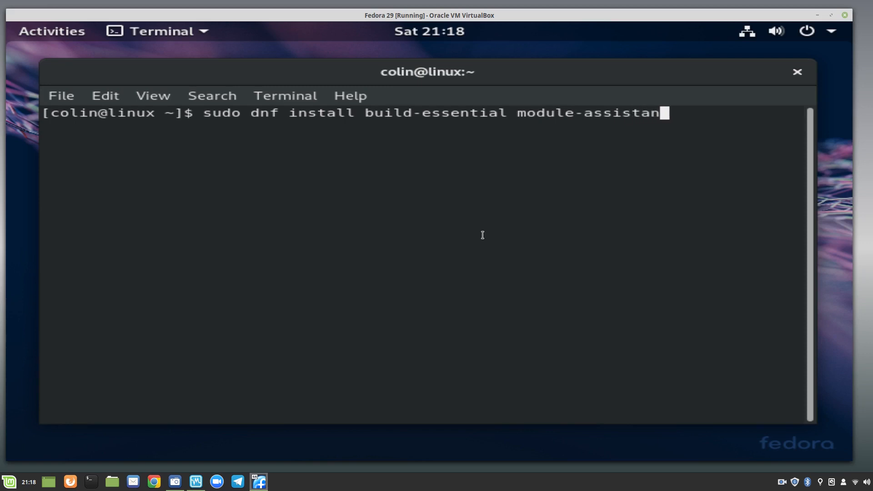
type("t dkms")
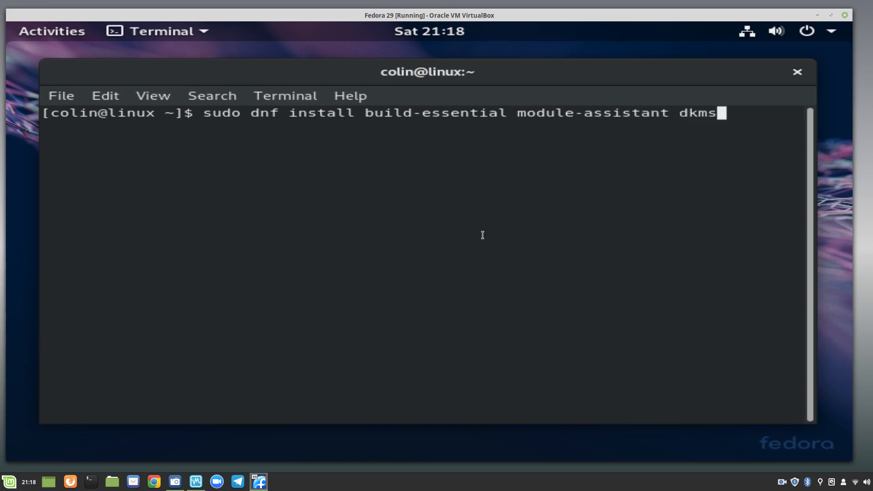
key("Return")
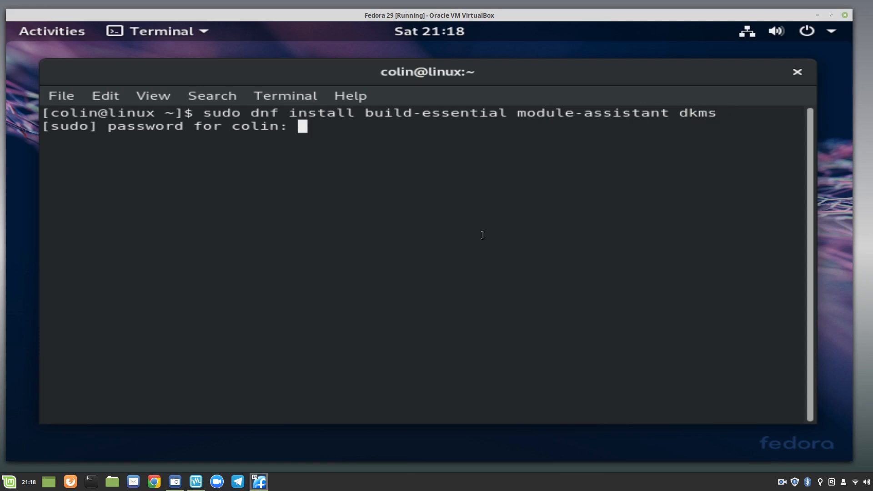
key("Return")
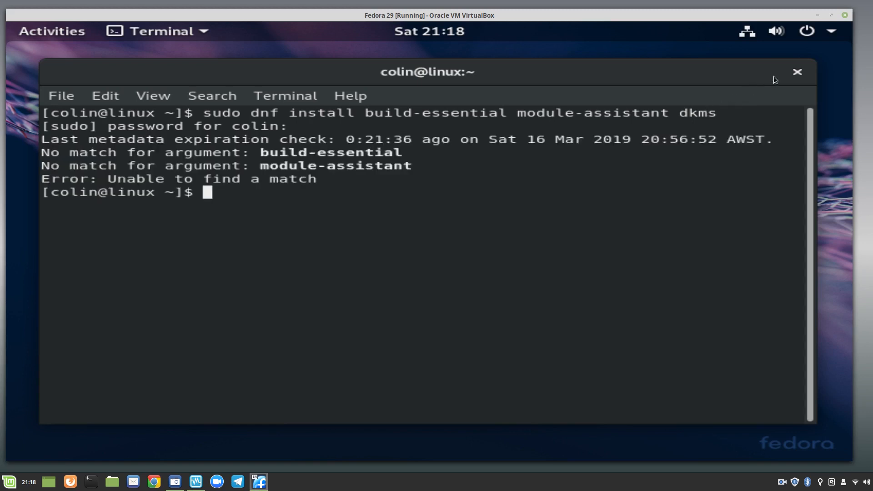
left_click(798, 72)
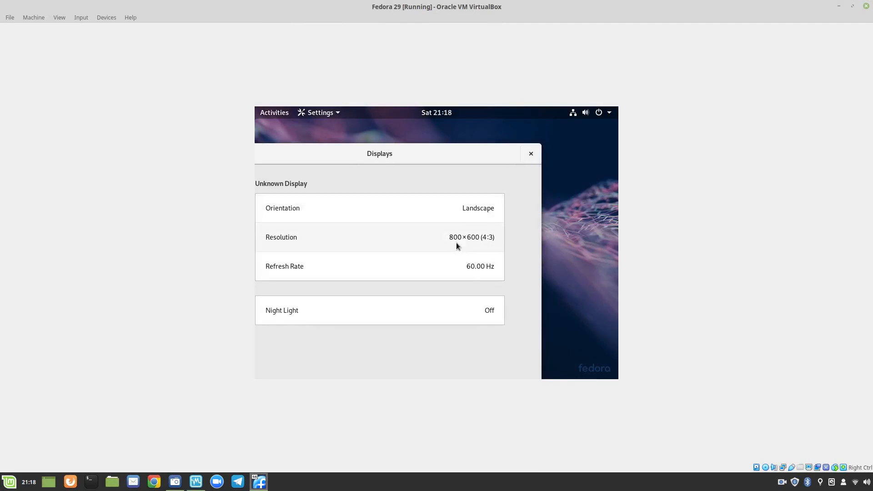
- Apply and keep the 1440×900 resolution in Displays, then close Settings
left_click(457, 244)
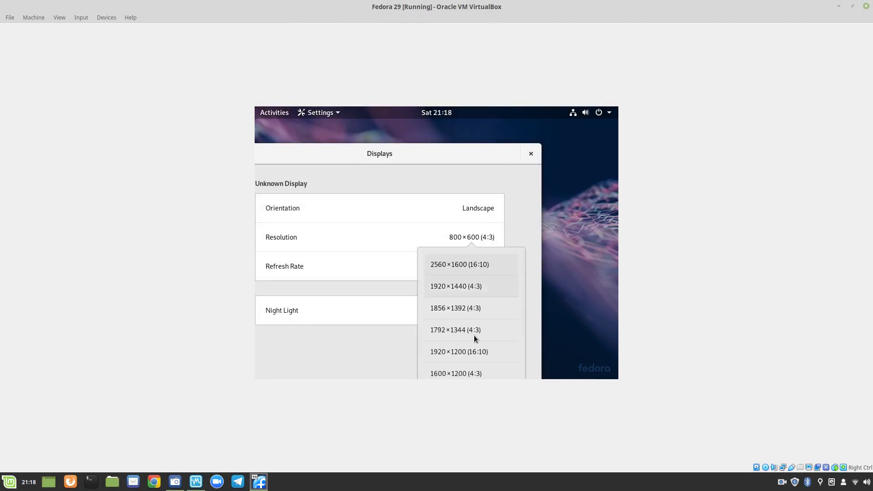
scroll(473, 337, "down", 4)
left_click(106, 16)
left_click(106, 16)
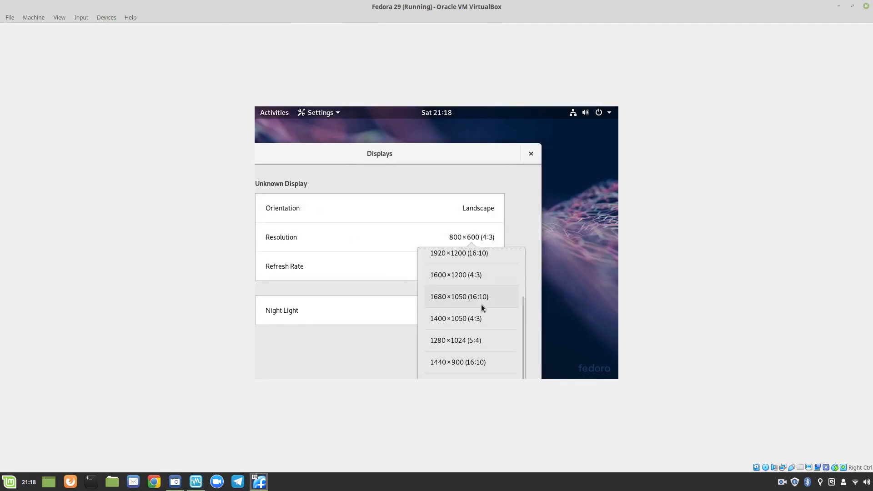
scroll(478, 319, "down", 1)
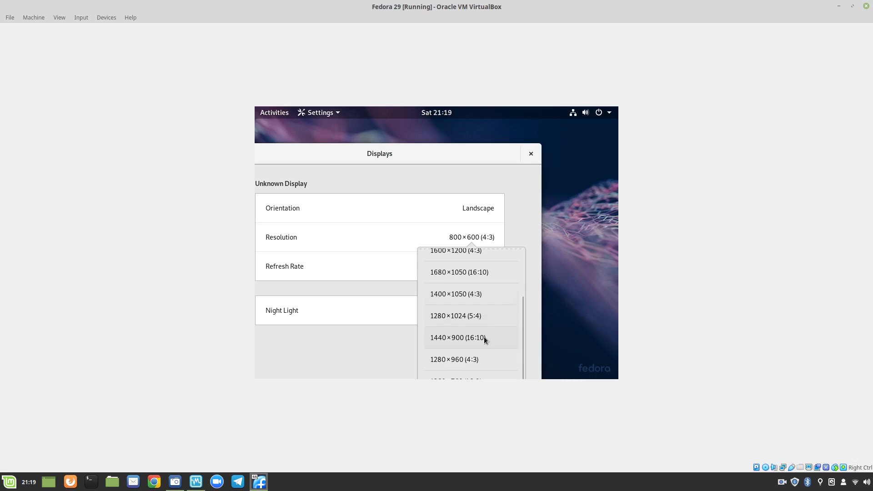
left_click(454, 341)
left_click(525, 156)
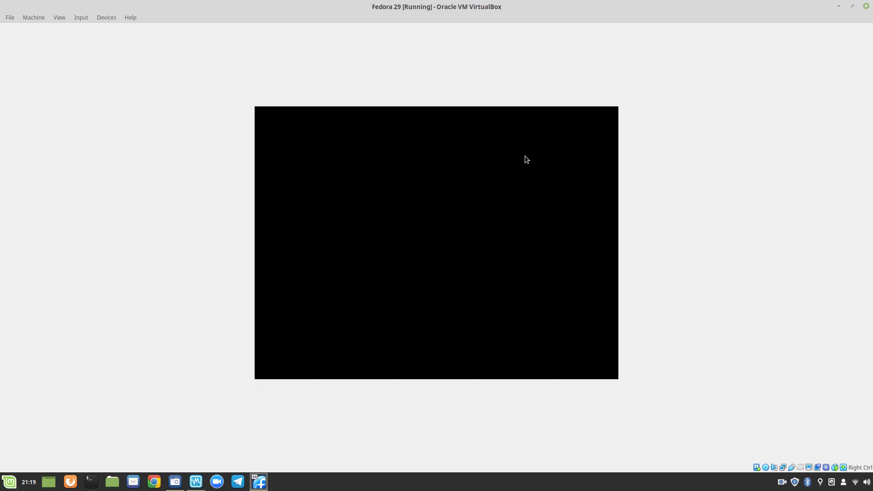
left_click(516, 271)
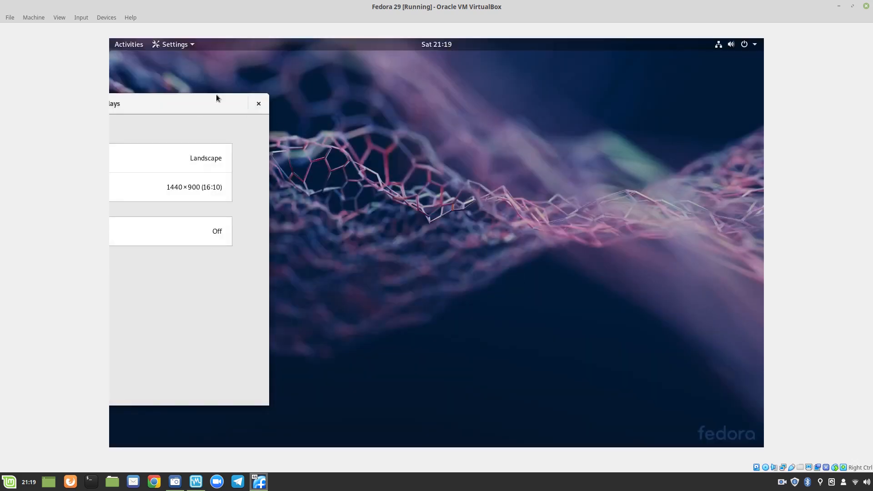
left_click_drag(165, 106, 567, 98)
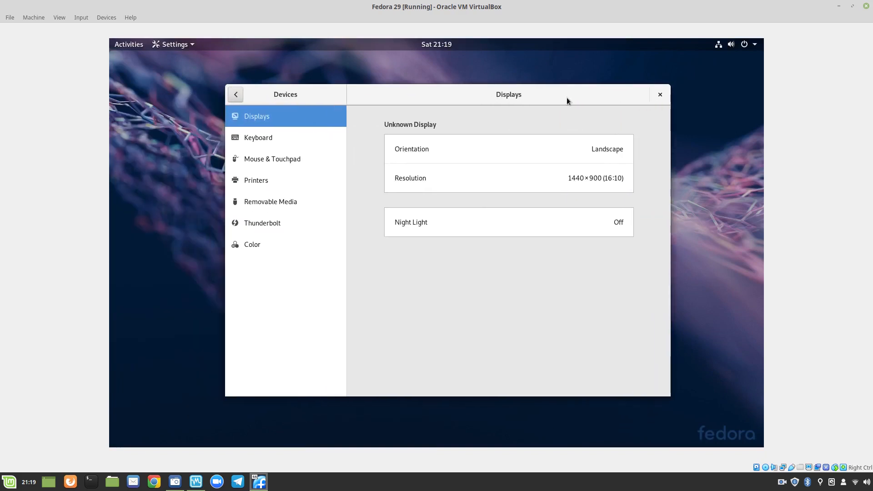
left_click(656, 96)
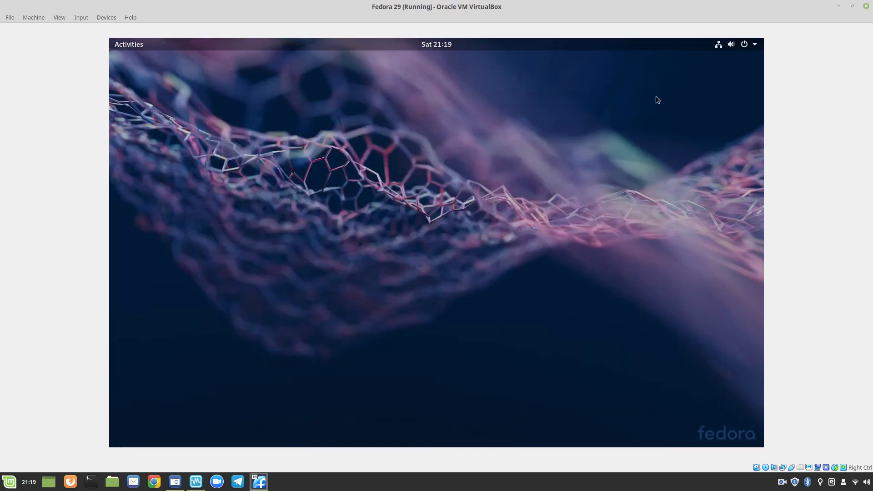
- Launch Terminal and the Files manager from Activities
left_click(136, 49)
left_click(132, 182)
left_click(136, 44)
left_click(131, 305)
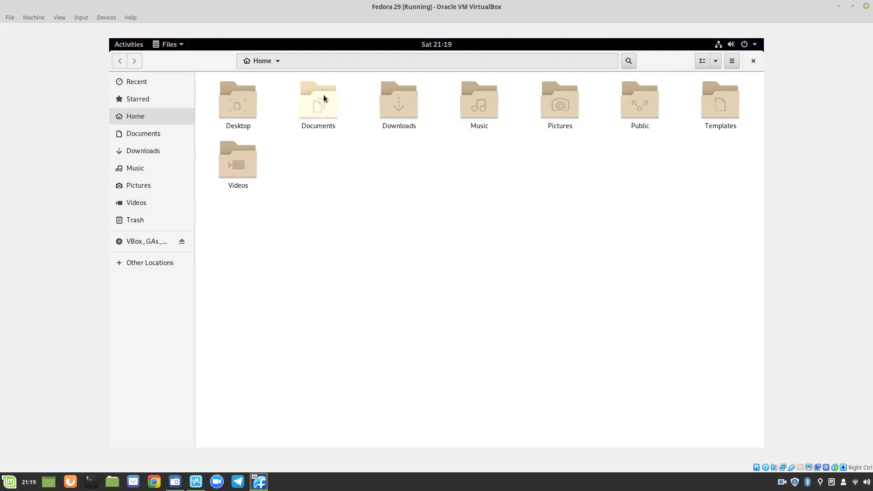
- Open the Things-to-do-after-installing-Fedora-29 notes from Documents in the text editor
double_click(324, 94)
left_click(260, 107)
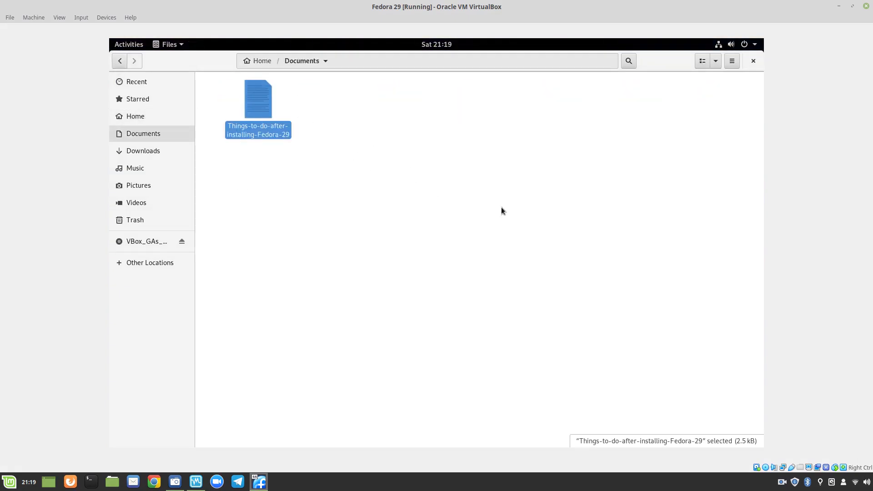
key("Return")
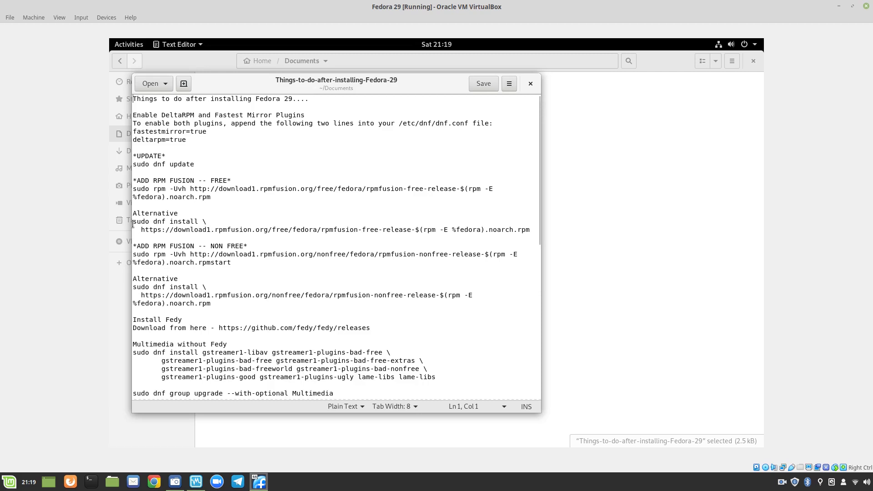
- Copy the alternative RPM Fusion free dnf install command from the notes
left_click_drag(134, 222, 530, 230)
right_click(359, 229)
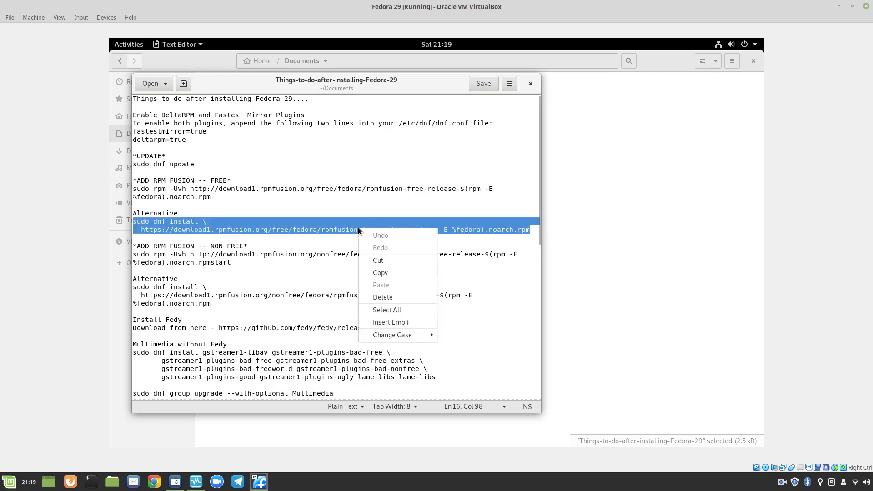
left_click(382, 275)
left_click(664, 170)
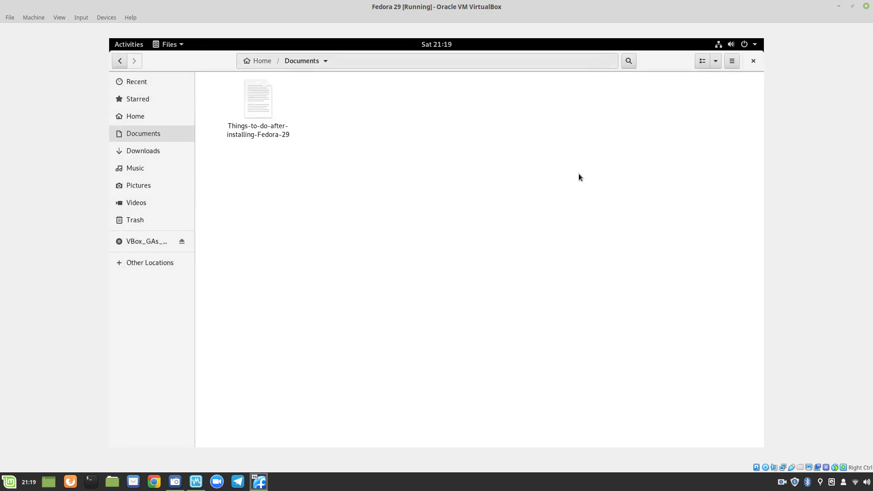
key("super")
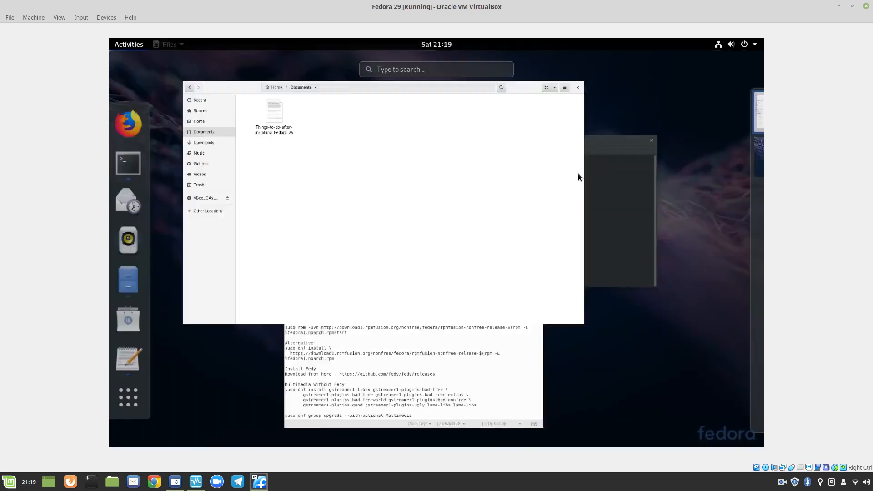
- Paste and run the RPM Fusion free release install command in the terminal
left_click(572, 203)
right_click(359, 144)
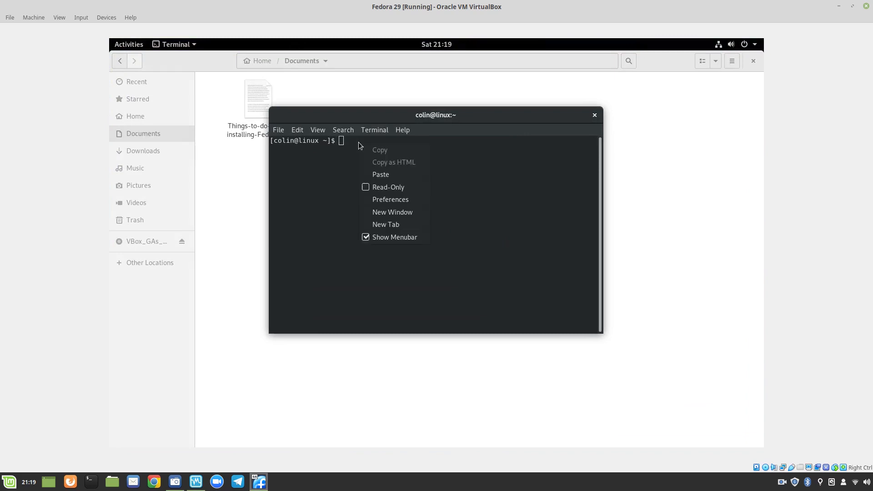
left_click(382, 173)
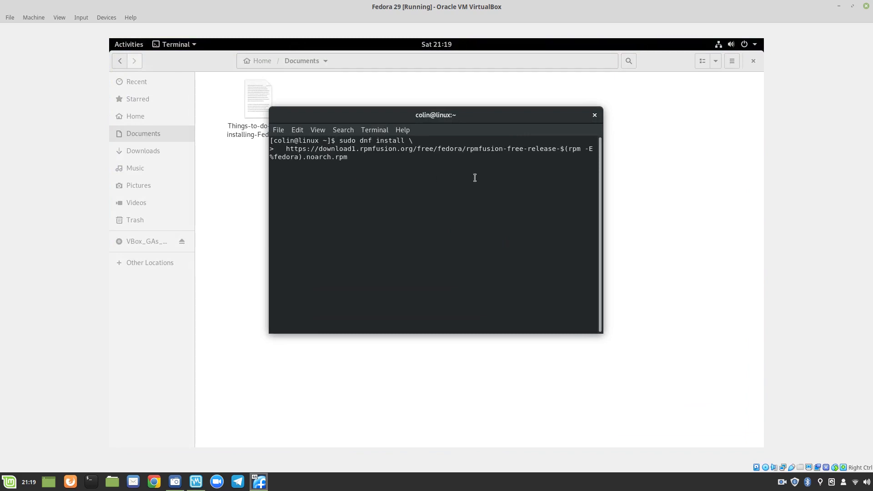
key("Return")
key("Return")
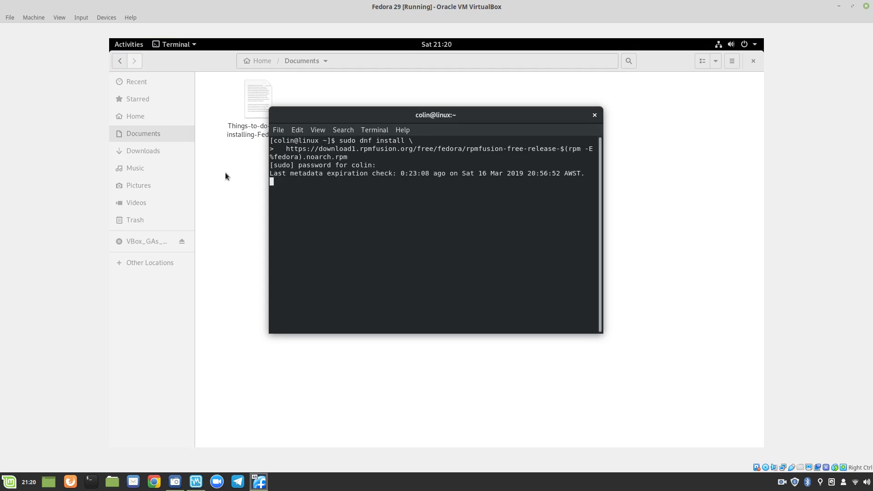
- Copy the RPM Fusion nonfree install command from the gedit notes
key("super")
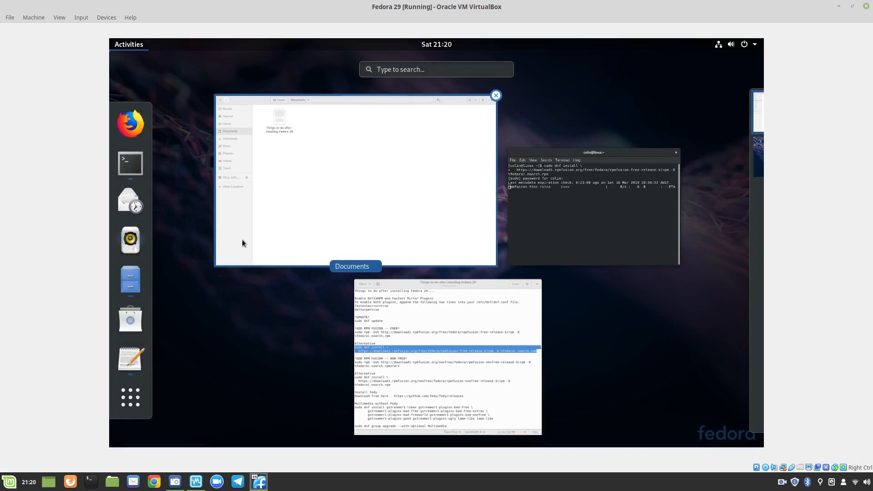
left_click(441, 347)
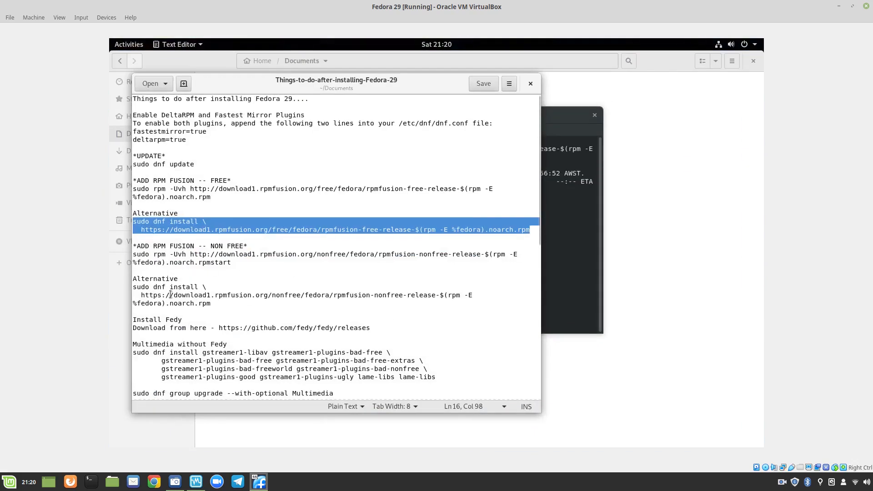
left_click_drag(135, 287, 273, 304)
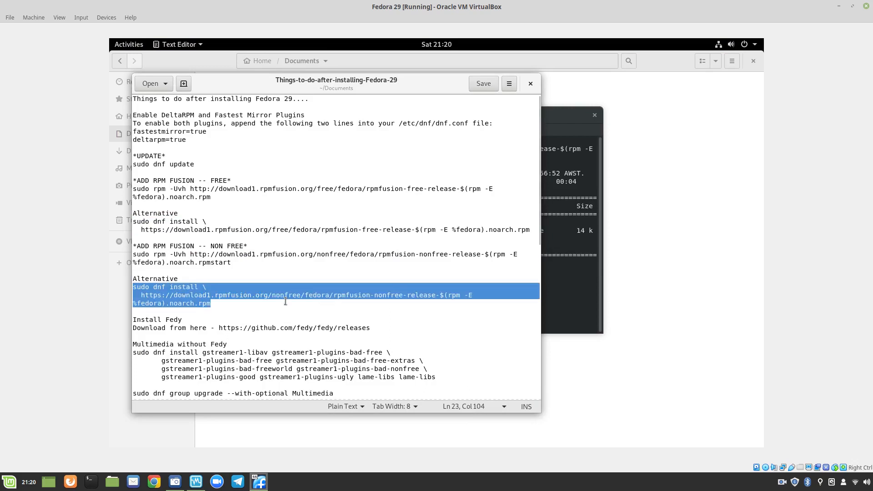
right_click(265, 296)
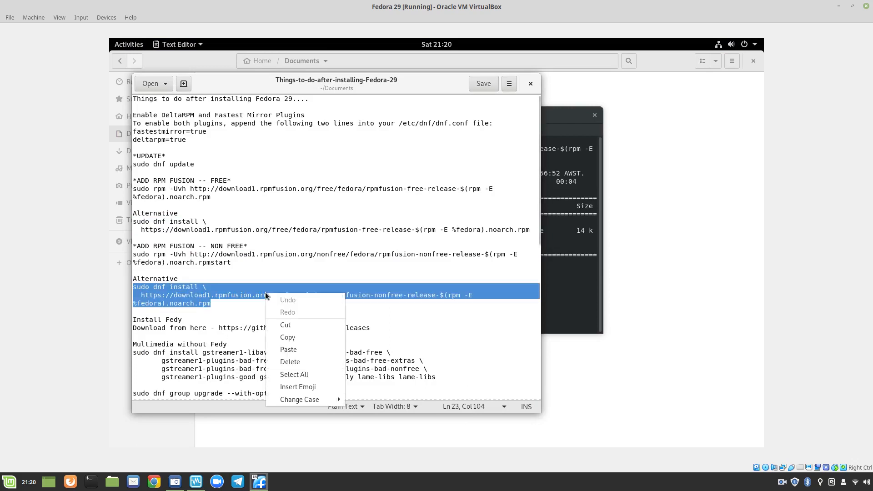
left_click(293, 337)
- Confirm the rpmfusion-free-release installation with y
key("super")
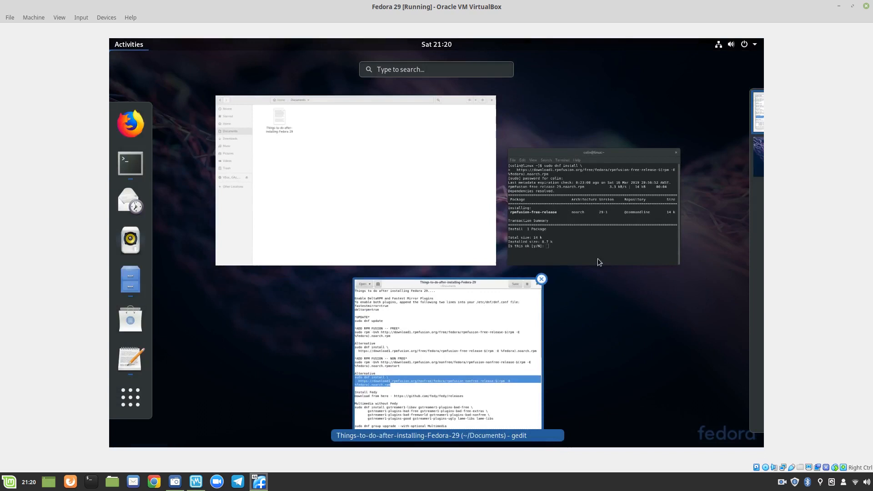
left_click(597, 258)
type("y")
key("Return")
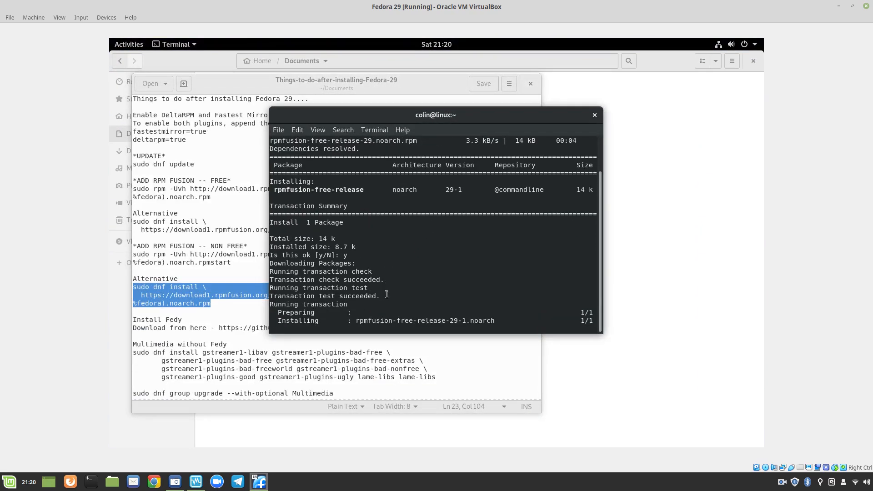
- Paste and run the nonfree command, confirming rpmfusion-nonfree-release with y
right_click(363, 327)
left_click(372, 349)
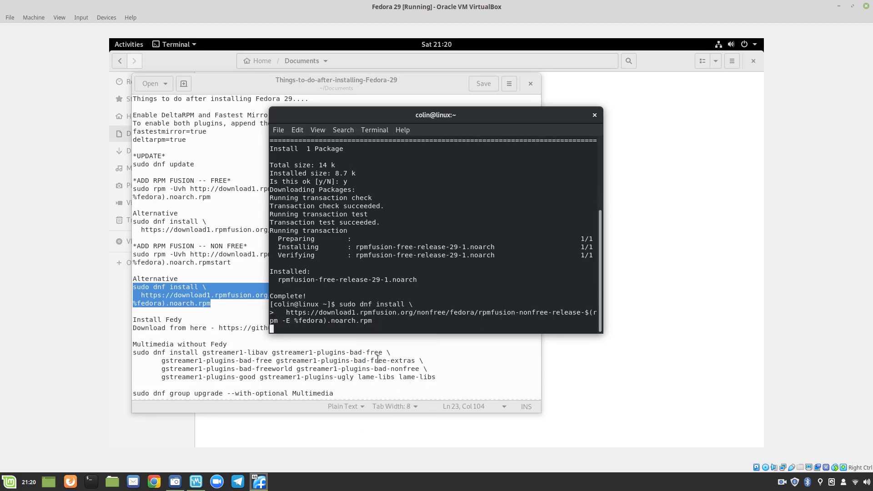
key("Return")
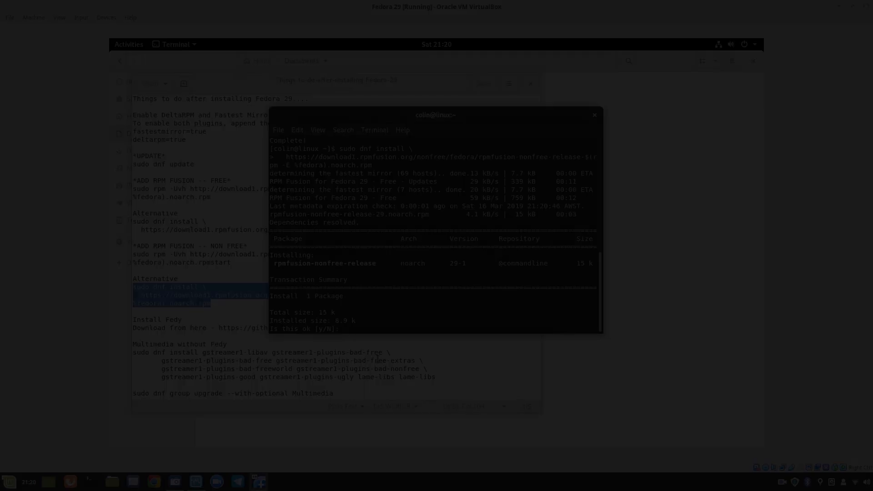
type("y")
key("Return")
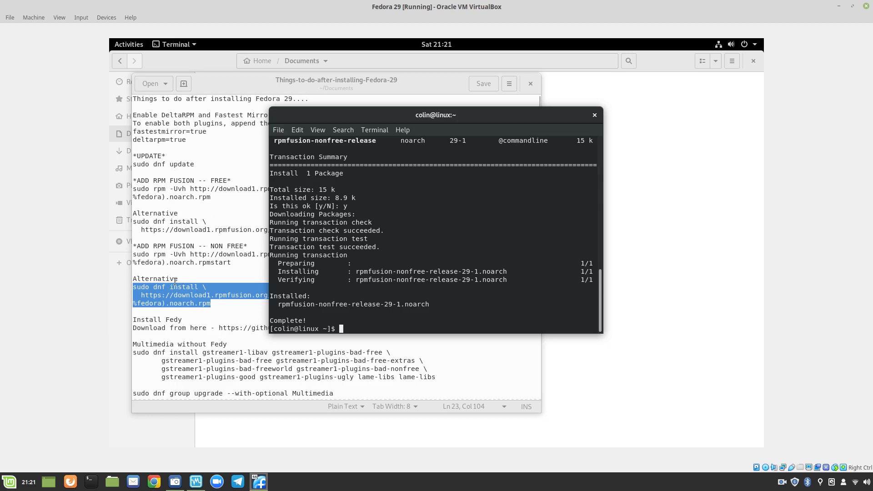
left_click(242, 321)
- Copy the Fedy releases link from the notes
left_click_drag(222, 328, 272, 325)
left_click_drag(220, 328, 407, 333)
right_click(314, 328)
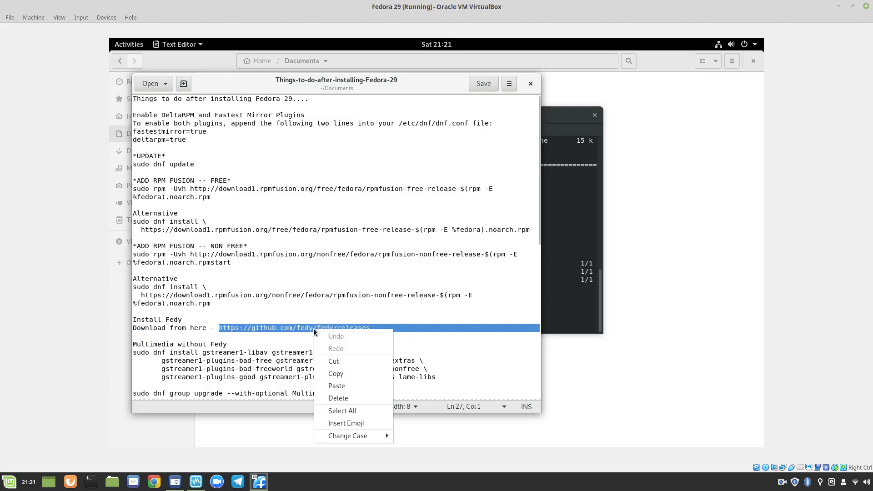
left_click(348, 374)
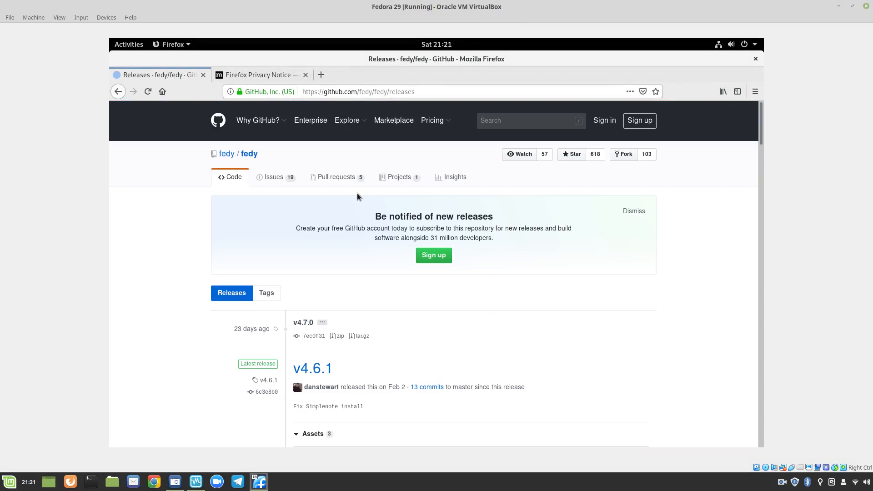
- Save fedy-4.6.1-1.fc29.noarch.rpm to disk from the releases page, then bring up Files
scroll(361, 228, "down", 3)
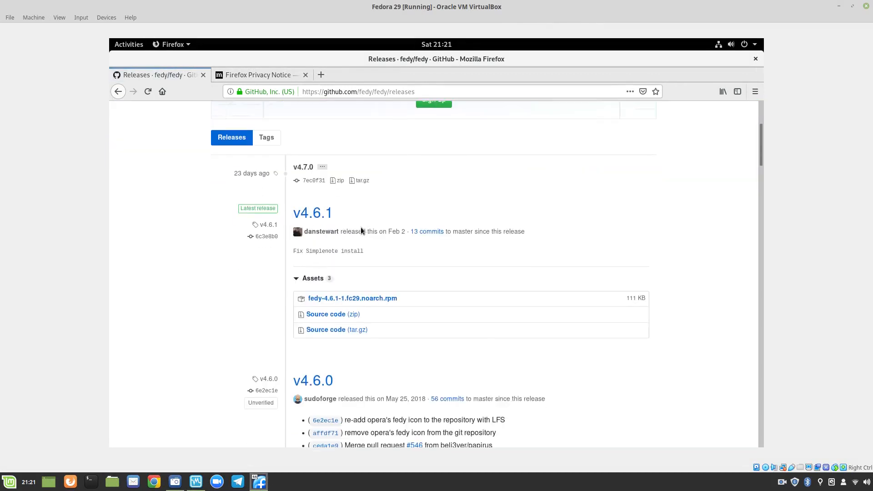
left_click(384, 298)
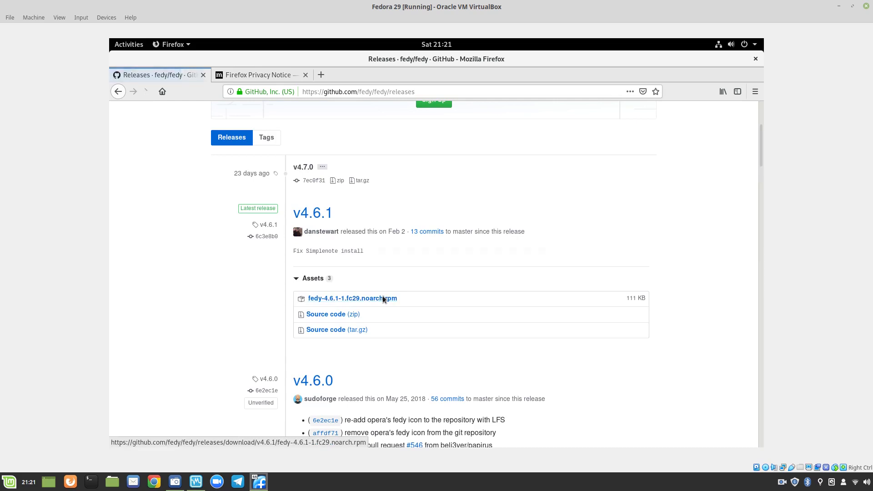
left_click(340, 271)
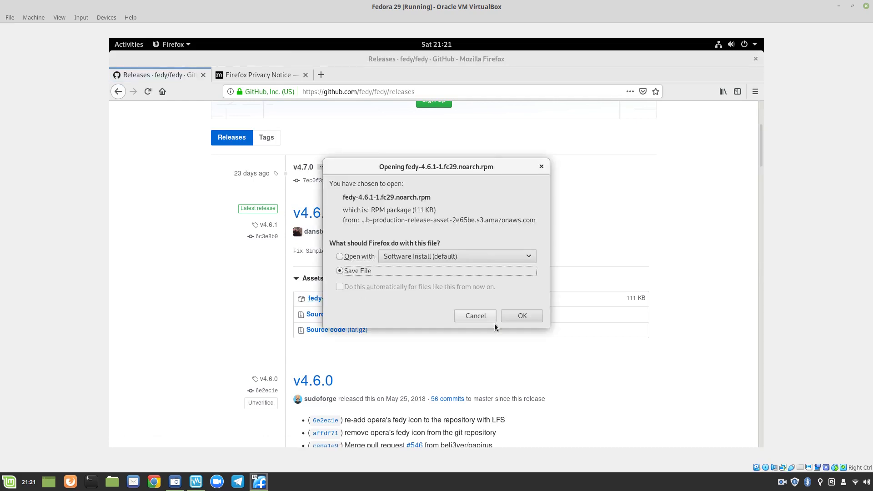
left_click(522, 315)
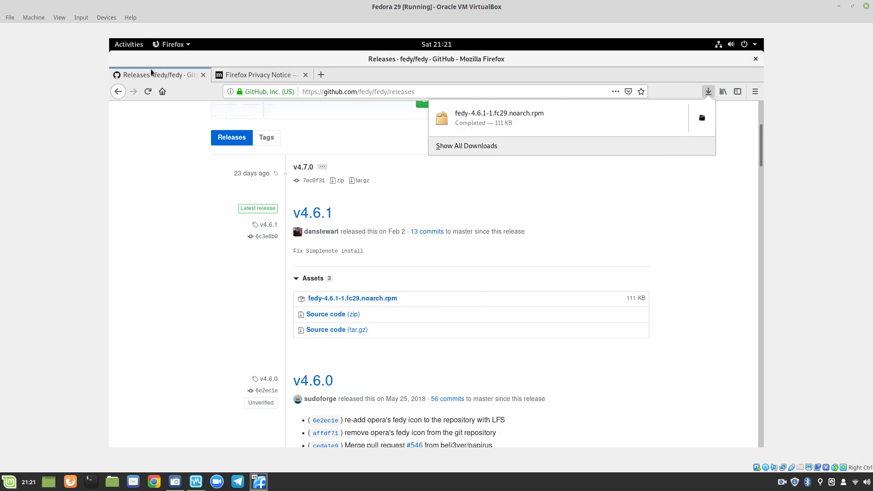
left_click(129, 44)
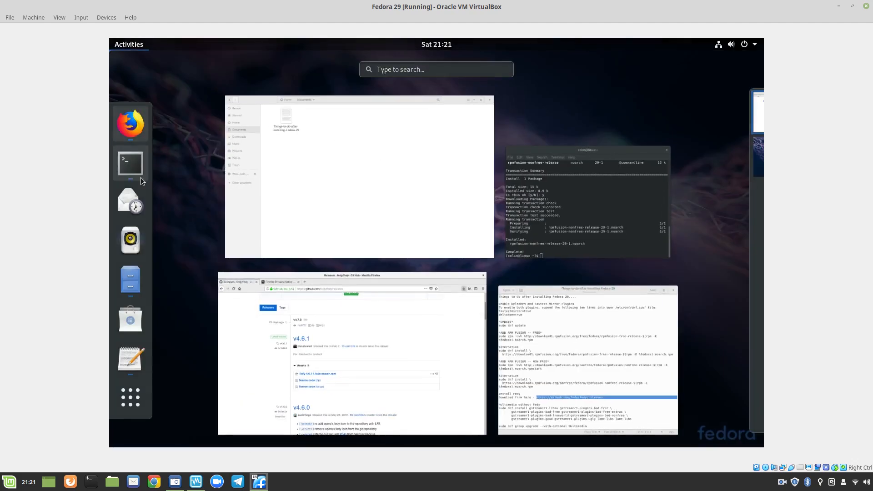
left_click(143, 280)
- Open the fedy rpm from Downloads, then launch Software and dismiss its welcome and repositories prompts
left_click(150, 149)
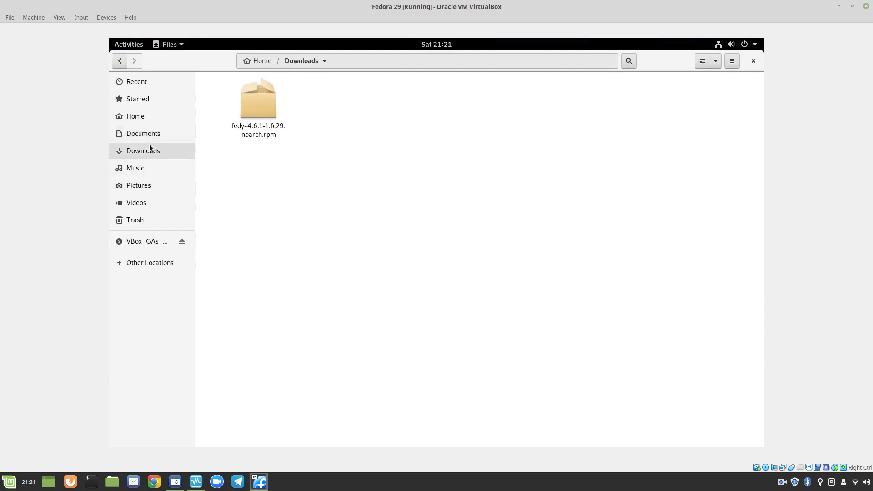
double_click(252, 94)
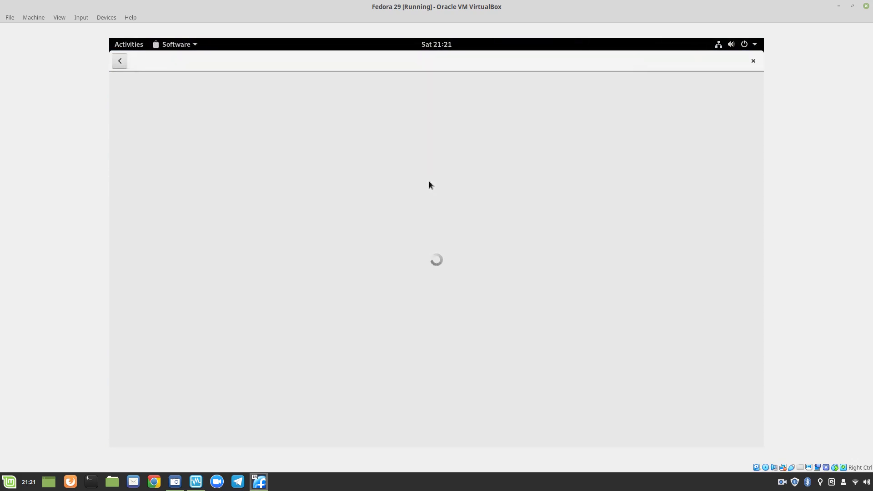
left_click(752, 60)
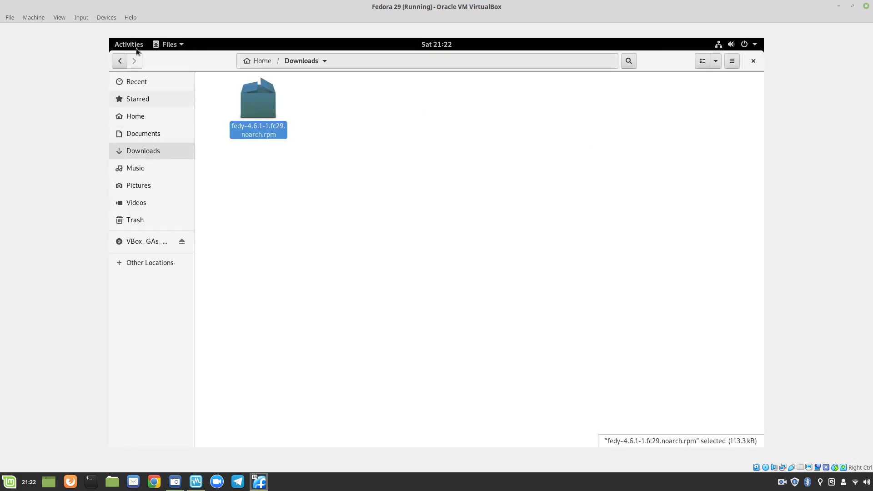
left_click(132, 45)
left_click(118, 323)
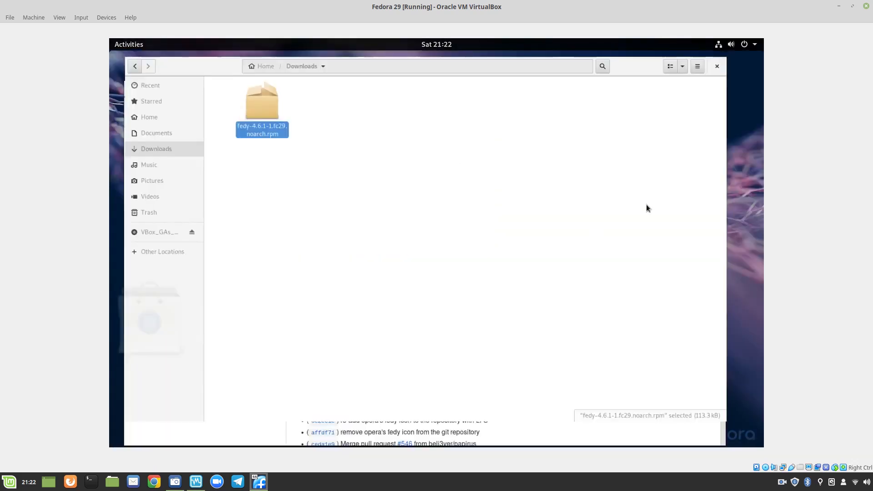
left_click(441, 326)
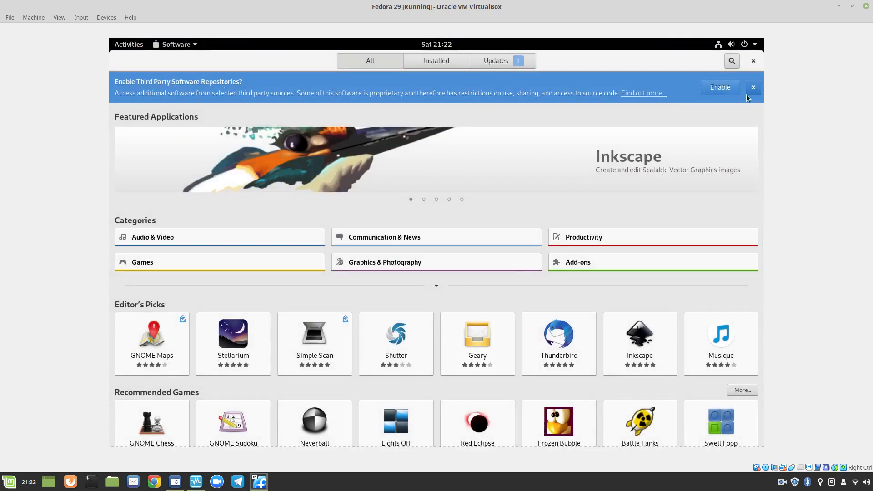
left_click(720, 89)
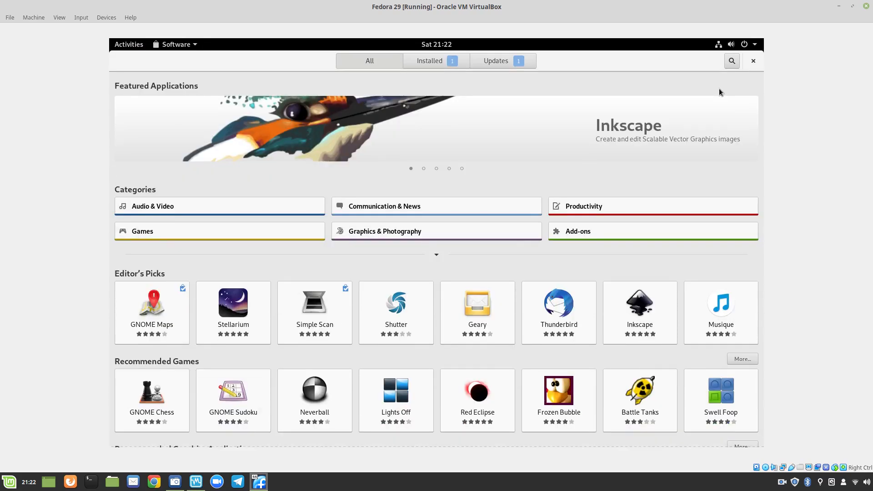
- Close and relaunch the stuck Software window, returning to the Downloads folder
left_click(131, 48)
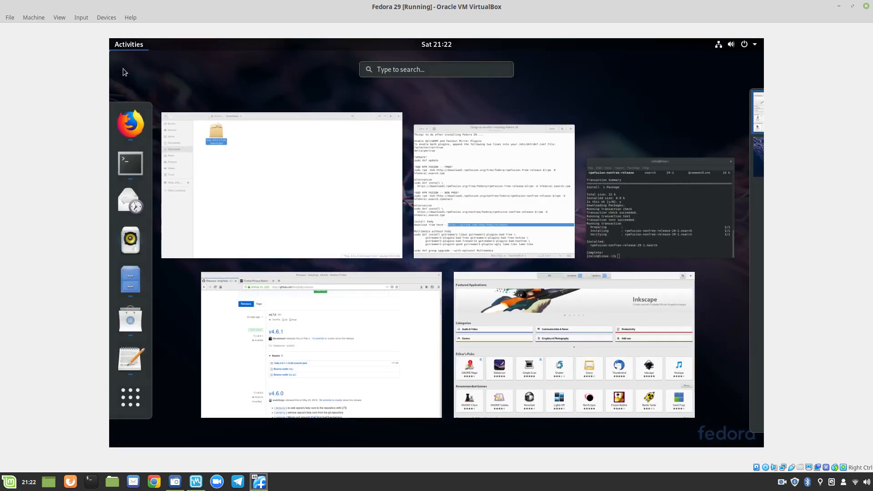
left_click(272, 159)
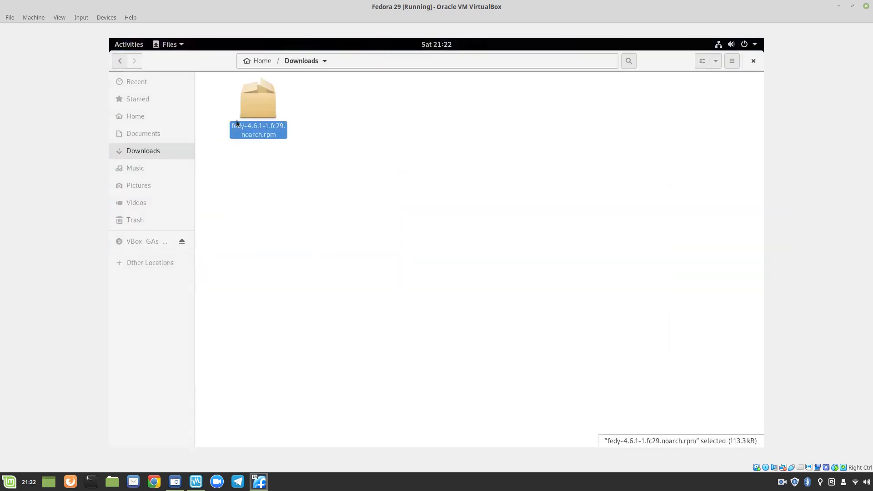
left_click(125, 45)
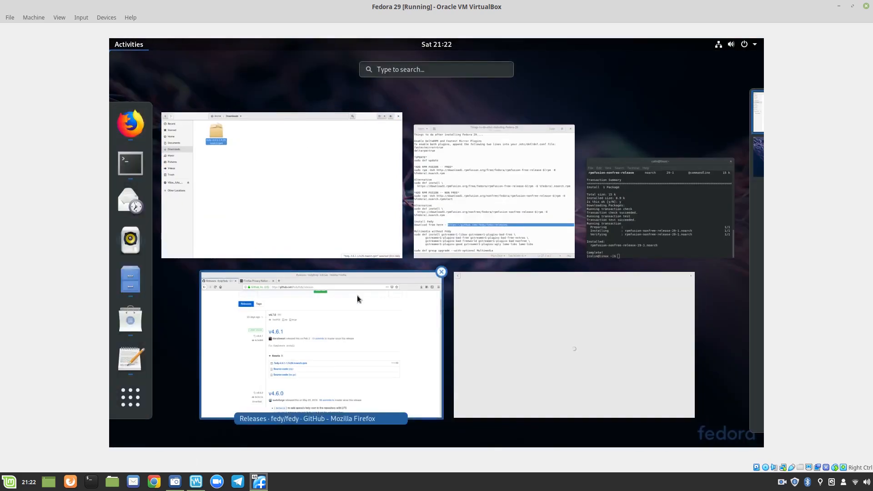
left_click(552, 315)
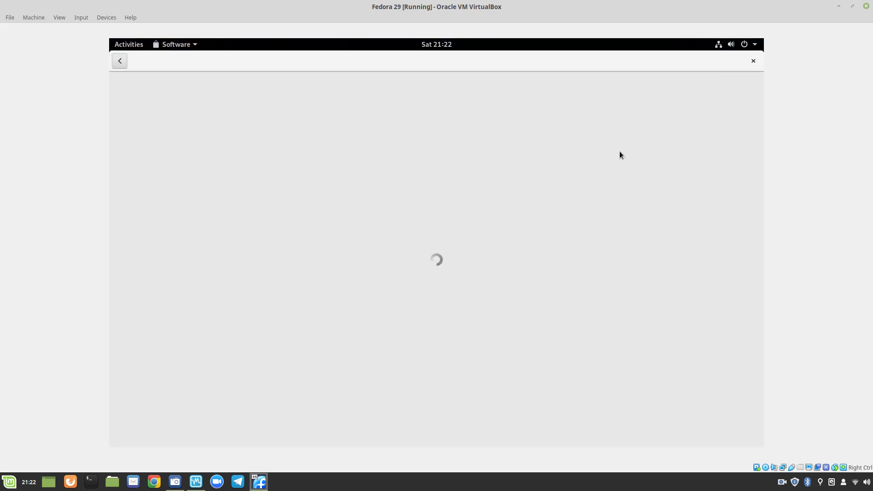
left_click(753, 62)
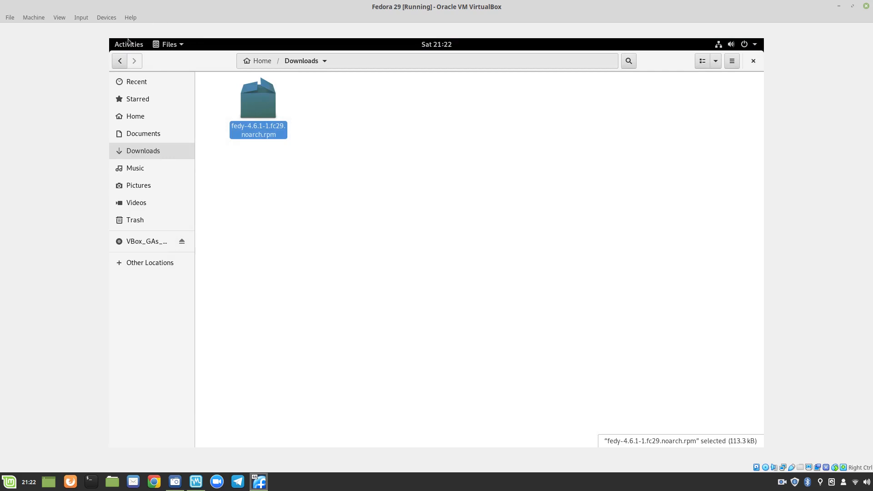
left_click(130, 45)
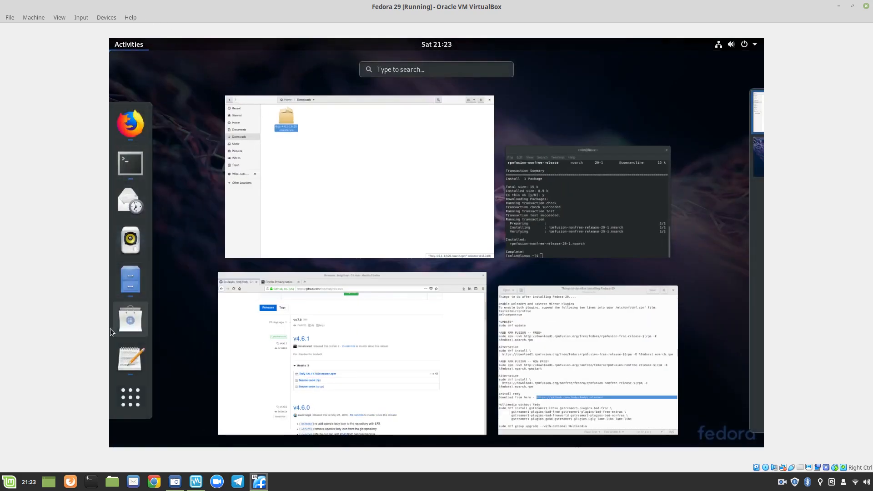
left_click(125, 279)
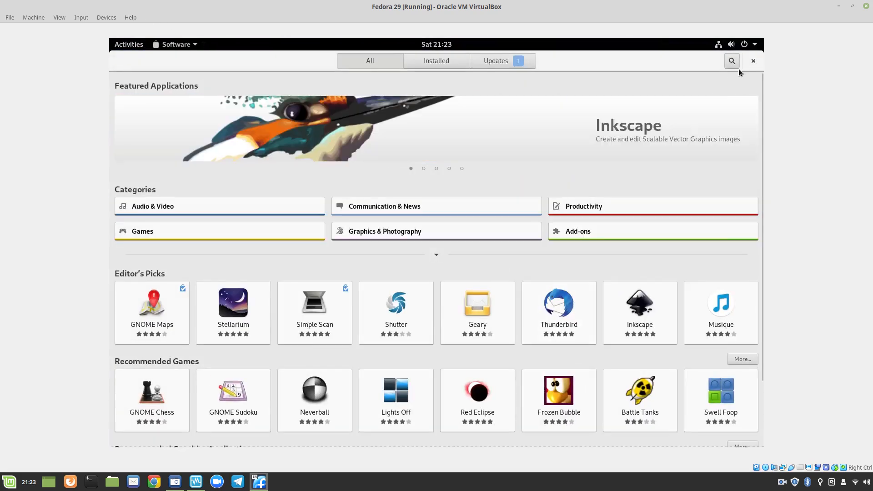
left_click(753, 61)
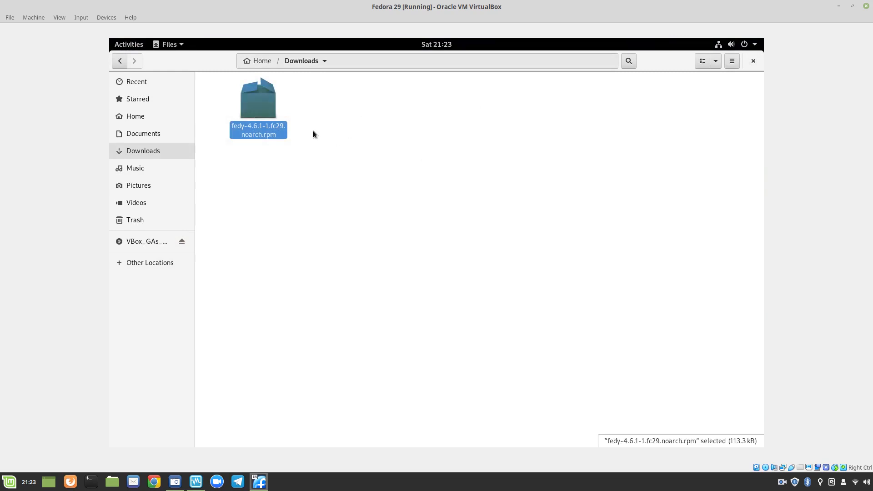
- Install the fedy rpm through Software, authenticating with the account password
double_click(266, 103)
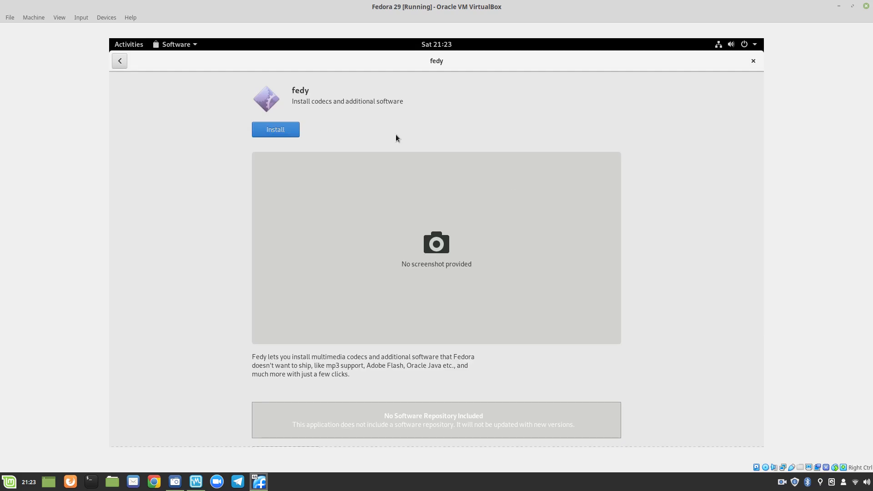
left_click(276, 129)
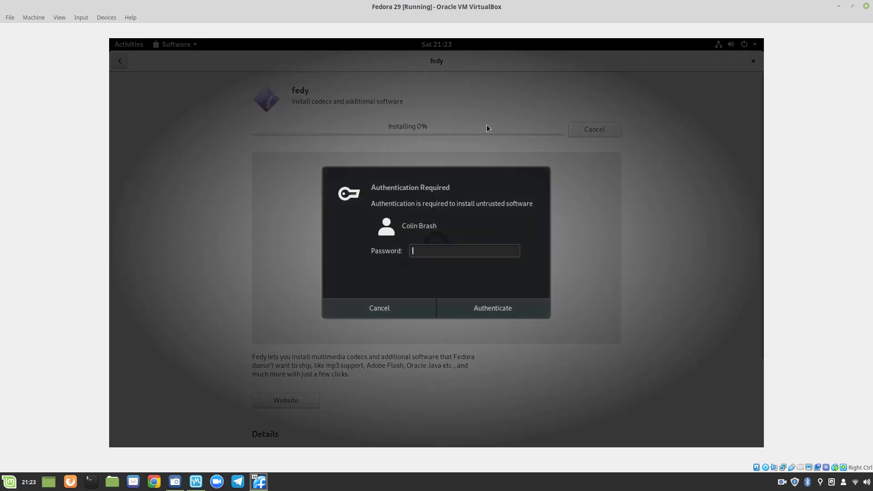
type("•••••••••")
key("Return")
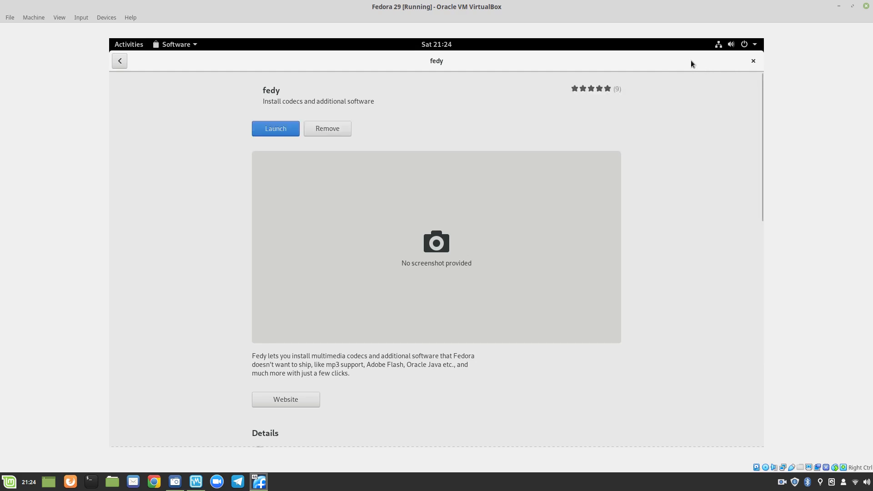
- Close the Software and Files windows once Fedy is installed
left_click(754, 62)
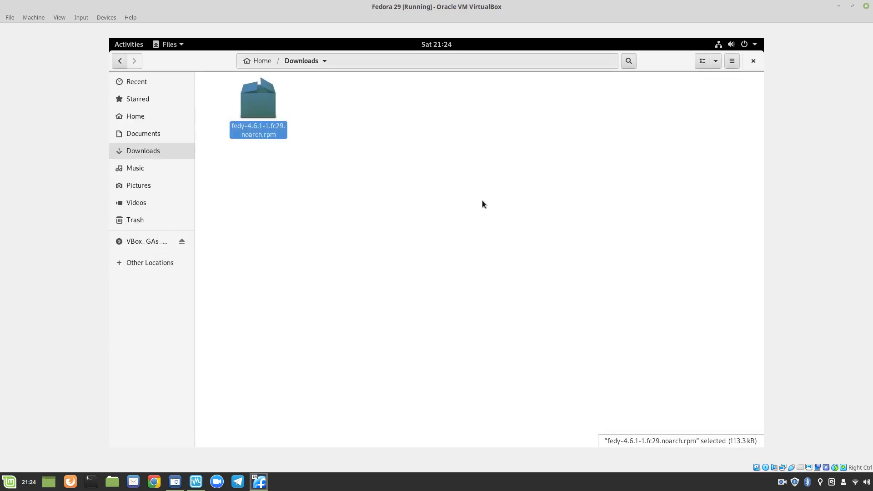
left_click(755, 61)
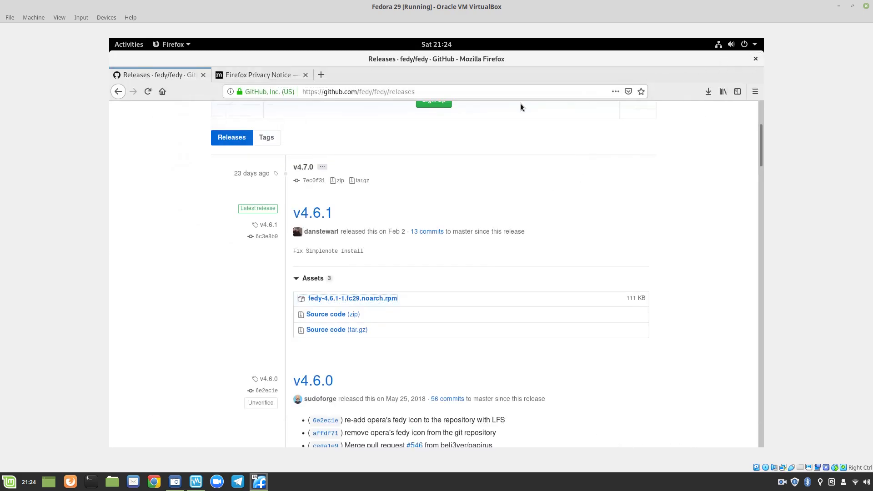
key("super")
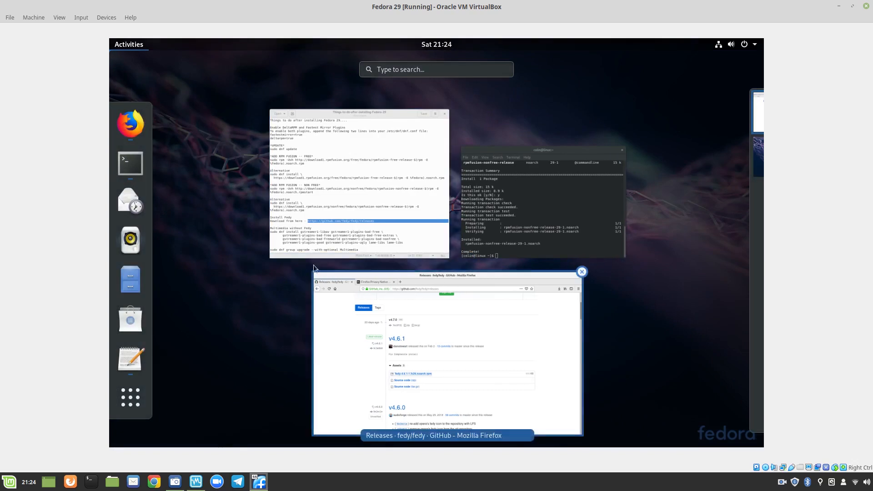
- Search Software for 'tweak' and install GNOME Tweaks
left_click(143, 314)
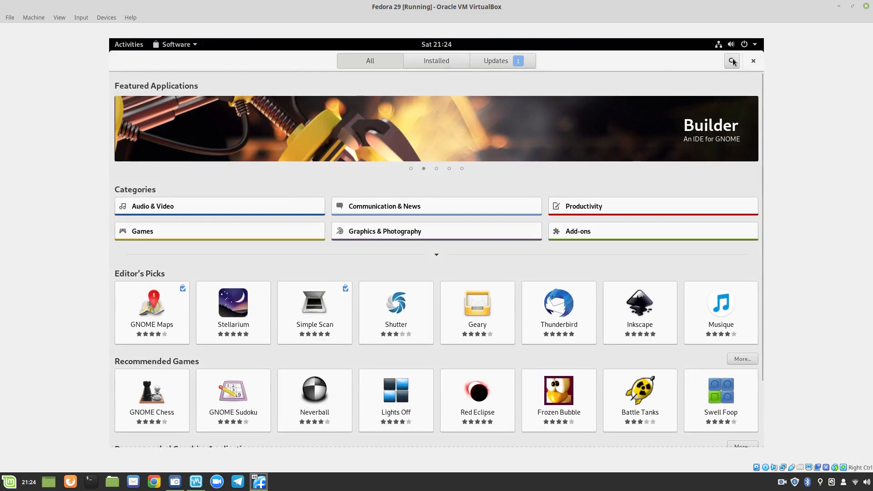
left_click(733, 61)
type("tweak")
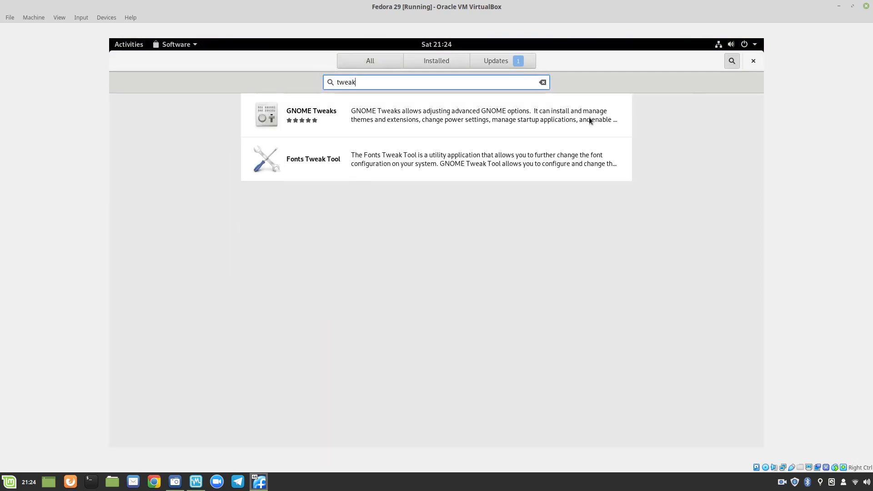
left_click(430, 121)
left_click(255, 134)
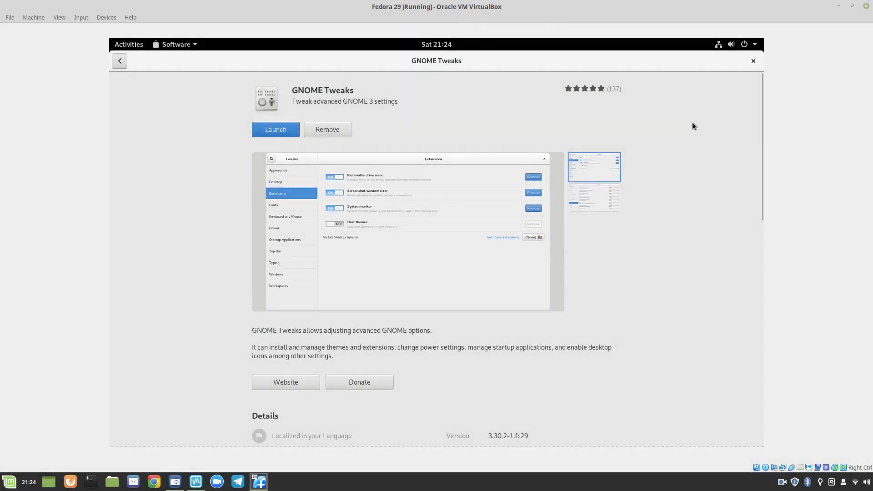
- Launch Tweaks, switch on Maximize and Minimize under Window Titlebars, and close it
key("super")
type("tw")
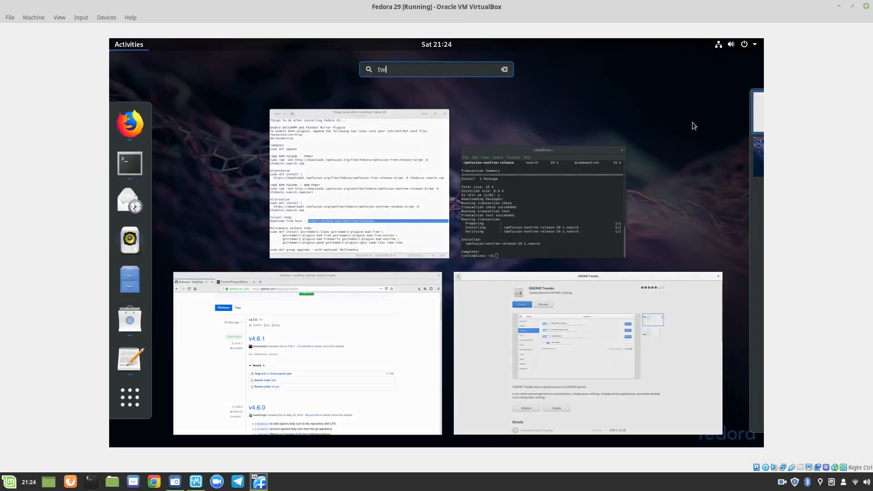
type("ea")
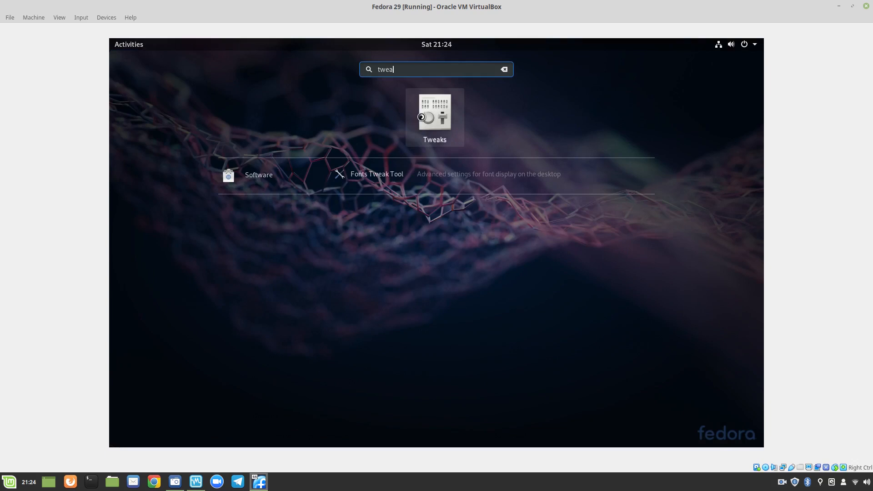
key("Return")
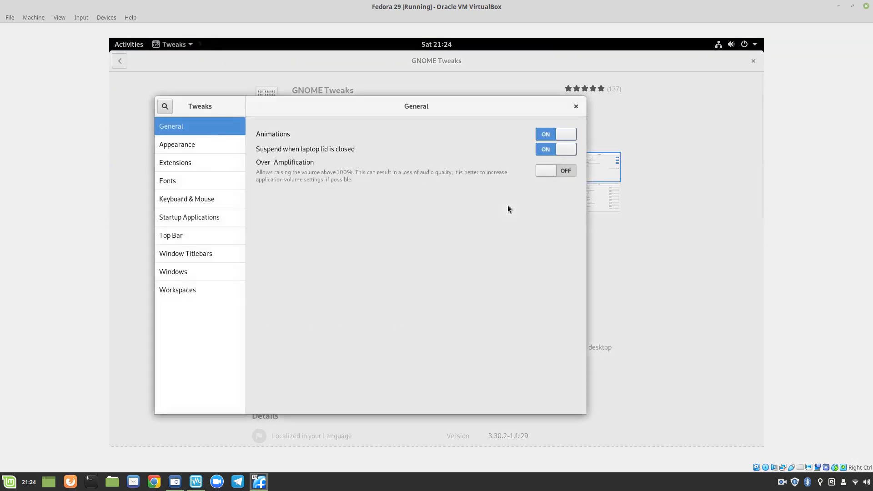
left_click(188, 255)
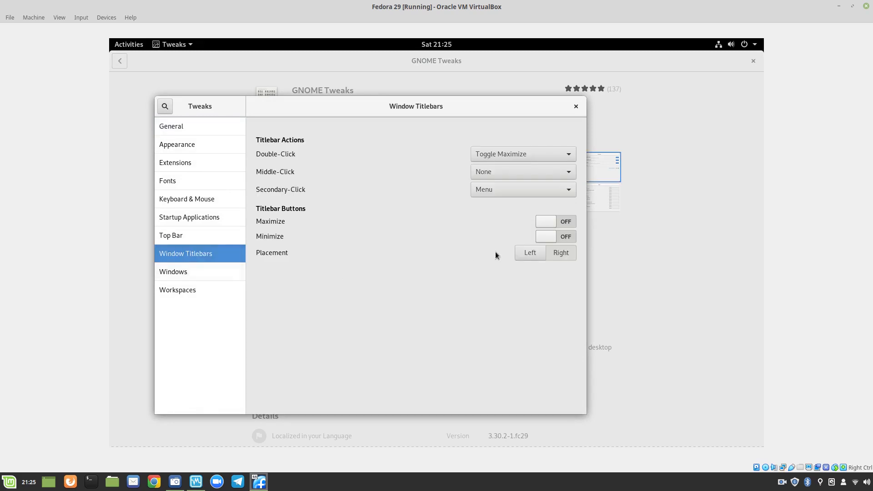
left_click(565, 222)
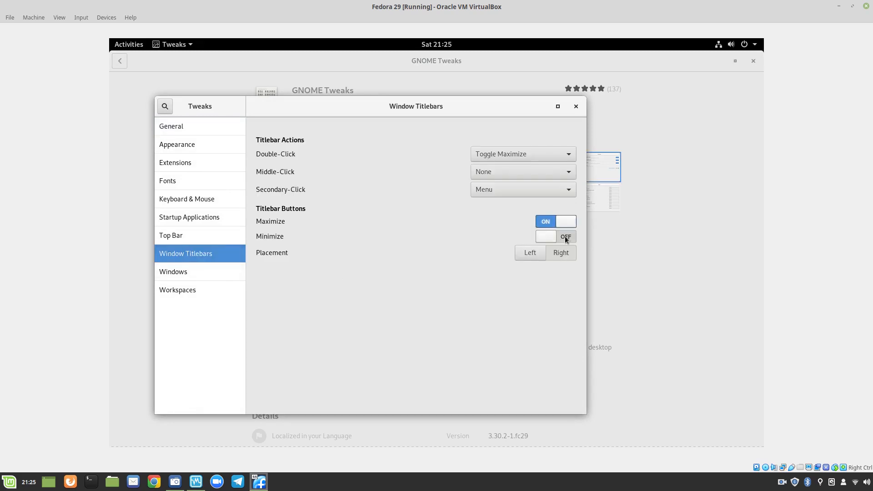
left_click(566, 237)
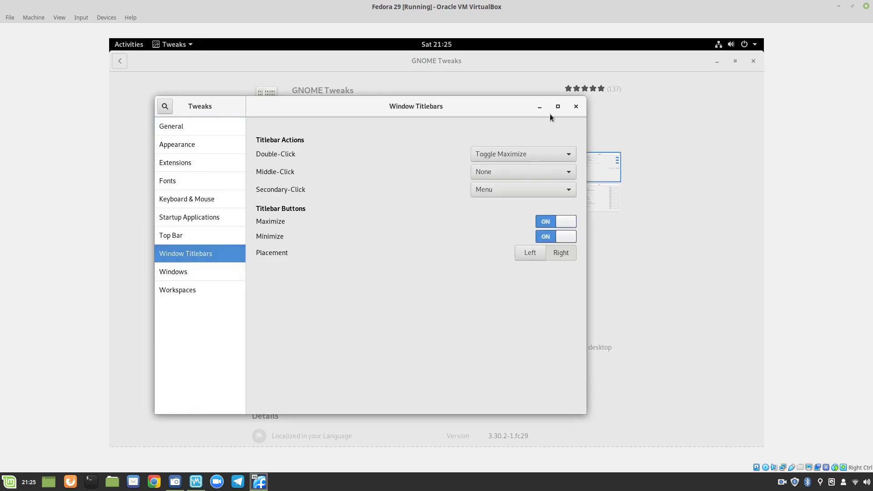
left_click(577, 108)
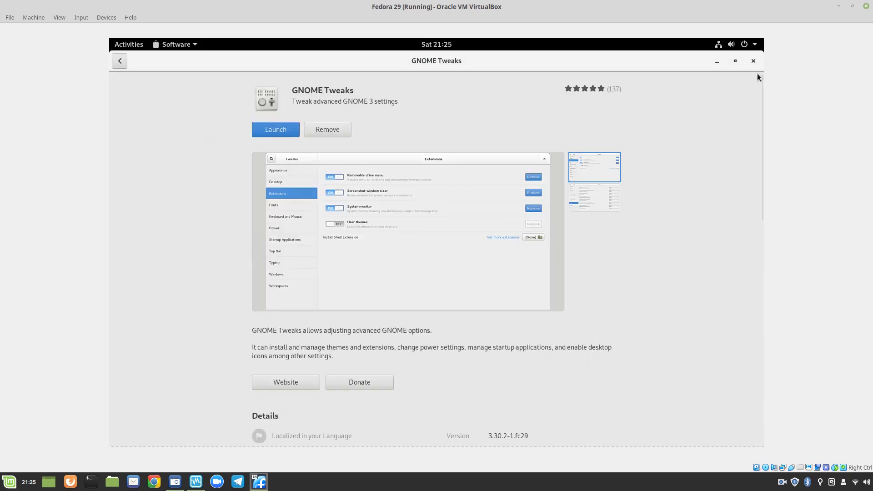
- Close Software, Firefox with both tabs, and Terminal, and minimize the notes editor
left_click(757, 60)
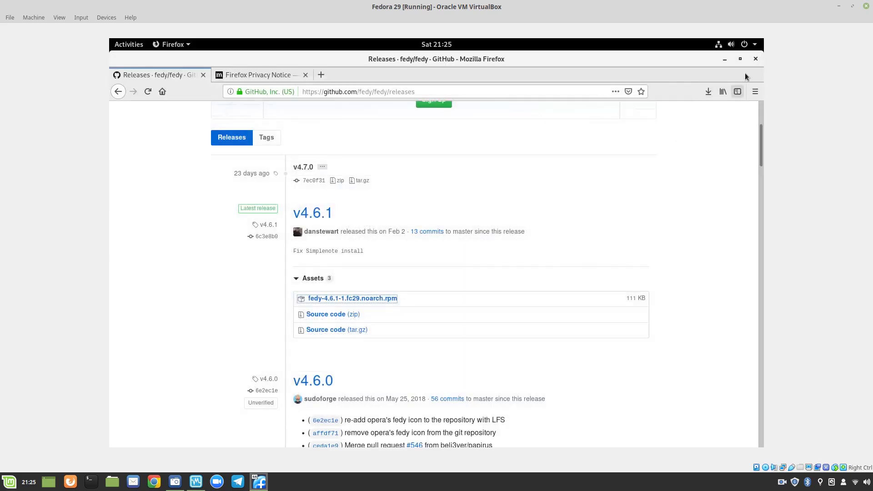
left_click(755, 59)
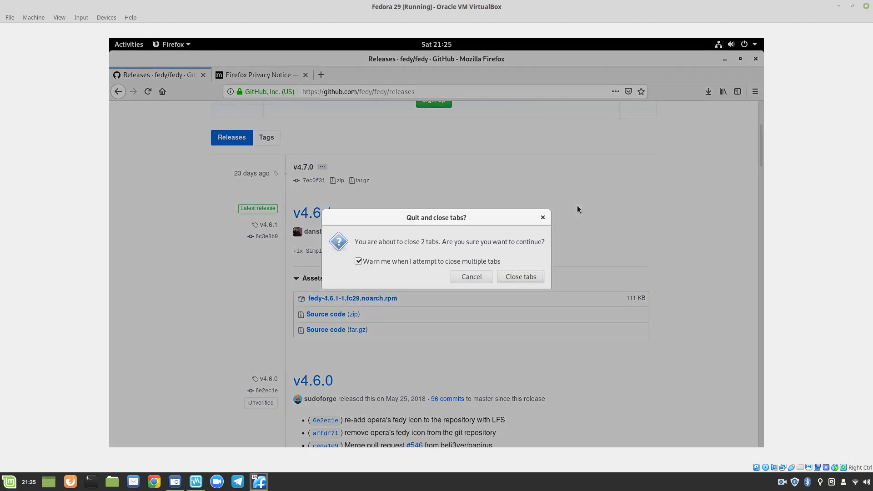
left_click(514, 273)
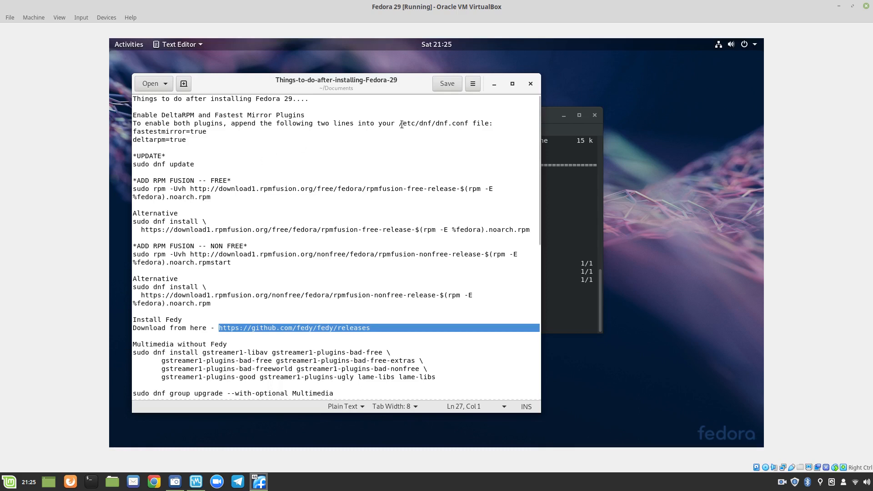
left_click(488, 83)
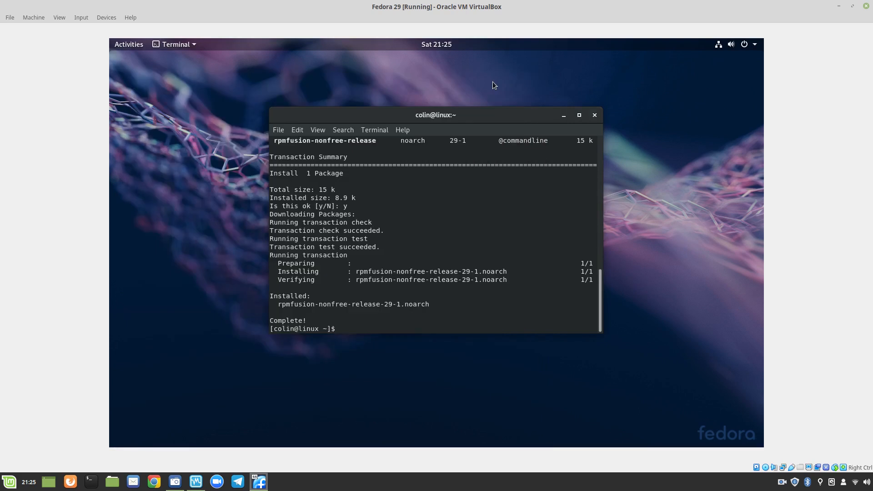
left_click(595, 115)
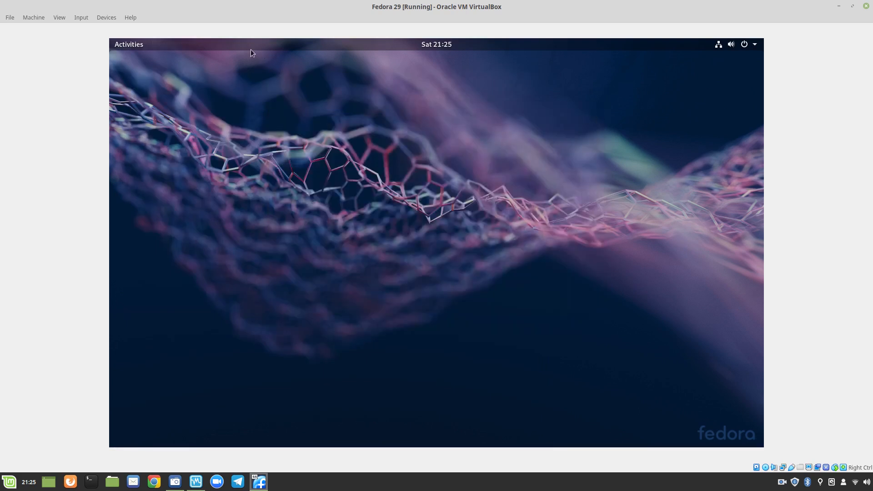
key("super")
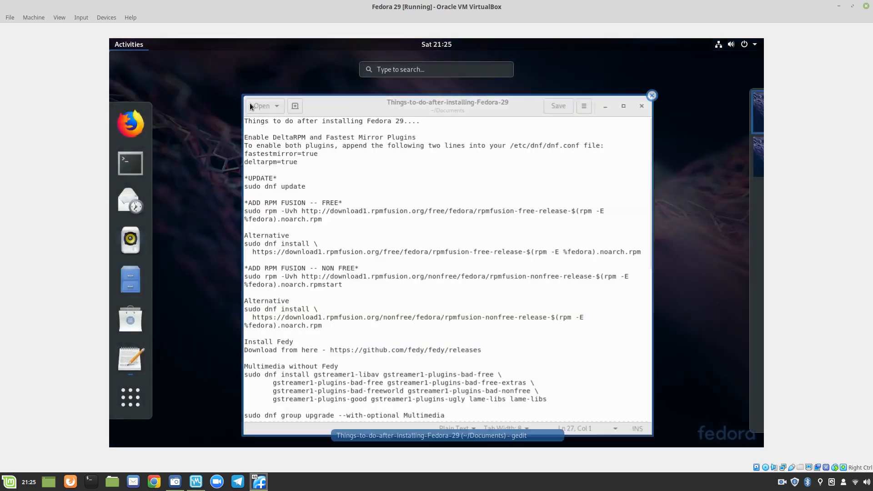
- Search 'fedy', launch Fedy, and view its Utilities and Tweaks lists
type("fedy")
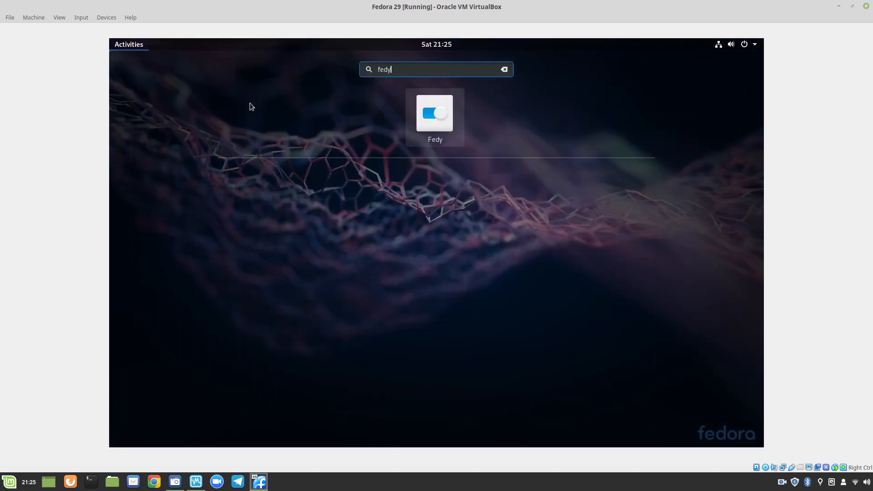
left_click(438, 112)
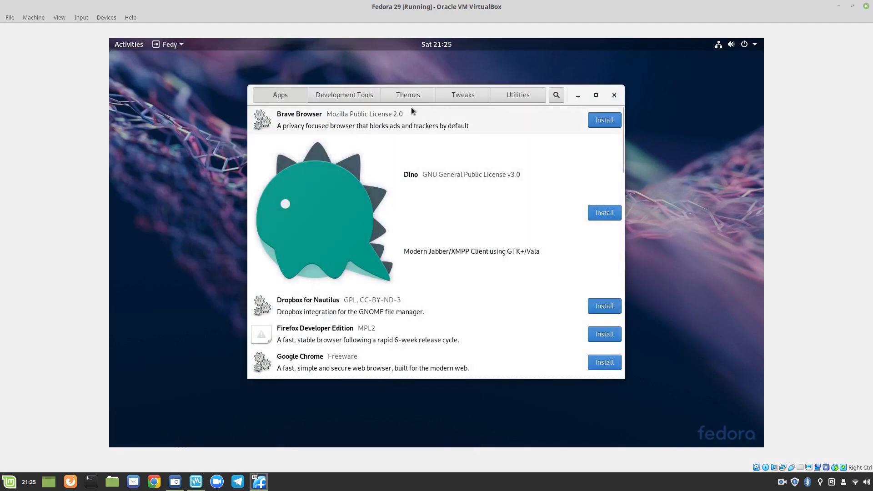
left_click(517, 93)
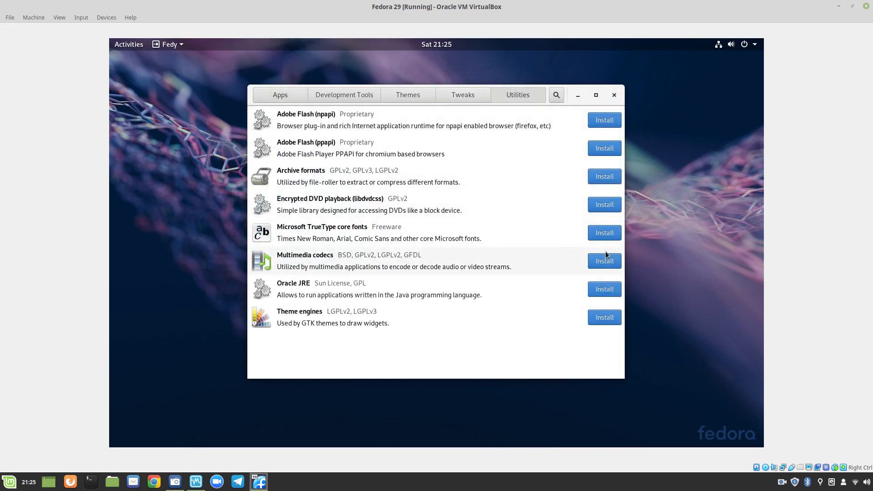
left_click(465, 95)
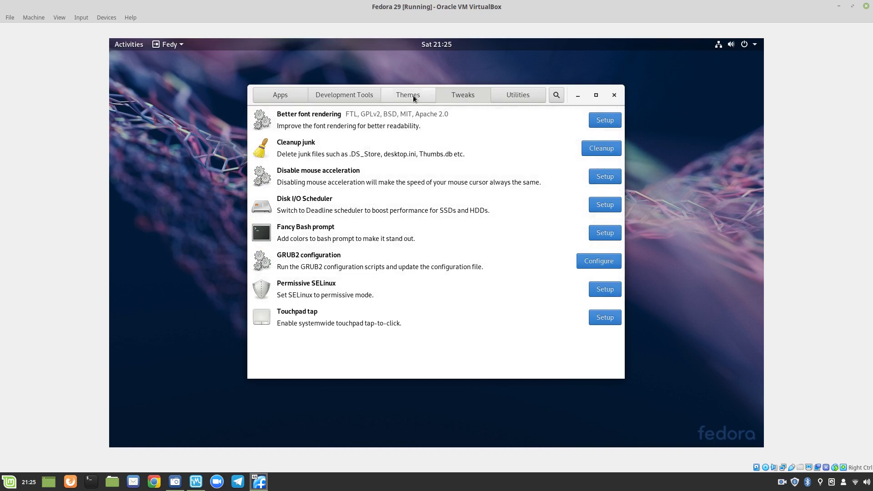
- Scroll through Fedy's Development Tools list
left_click(353, 94)
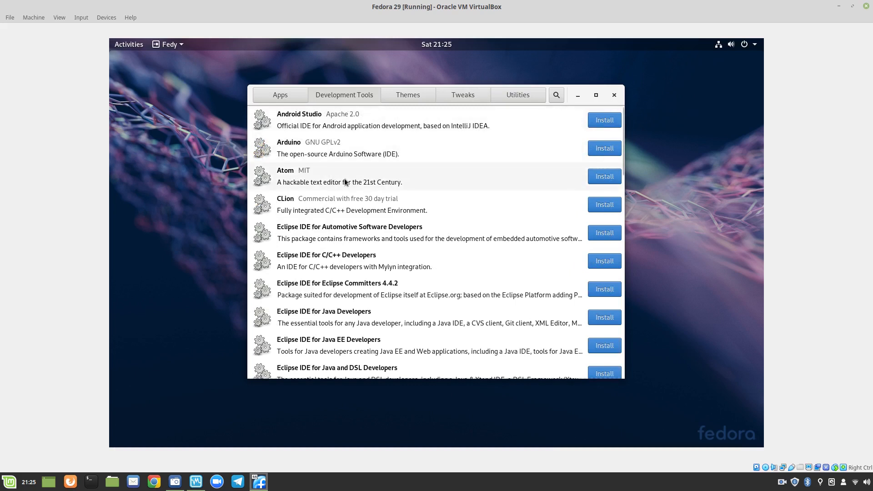
scroll(345, 180, "down", 10)
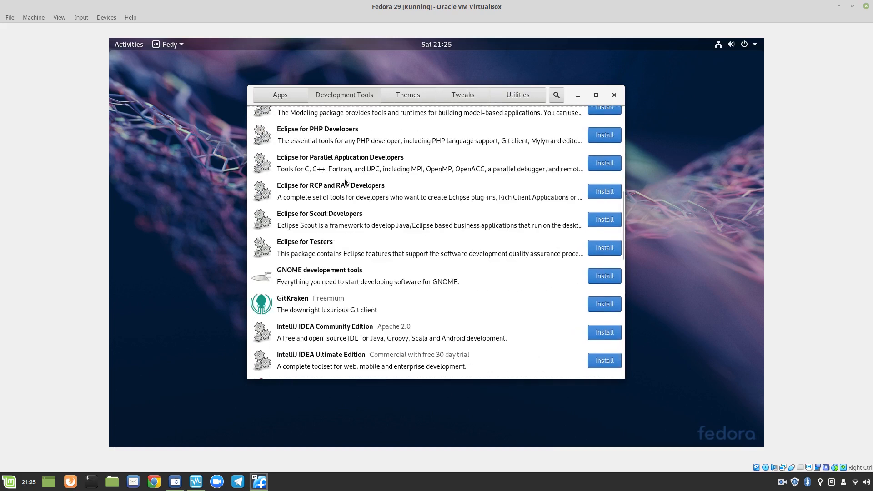
scroll(345, 182, "down", 12)
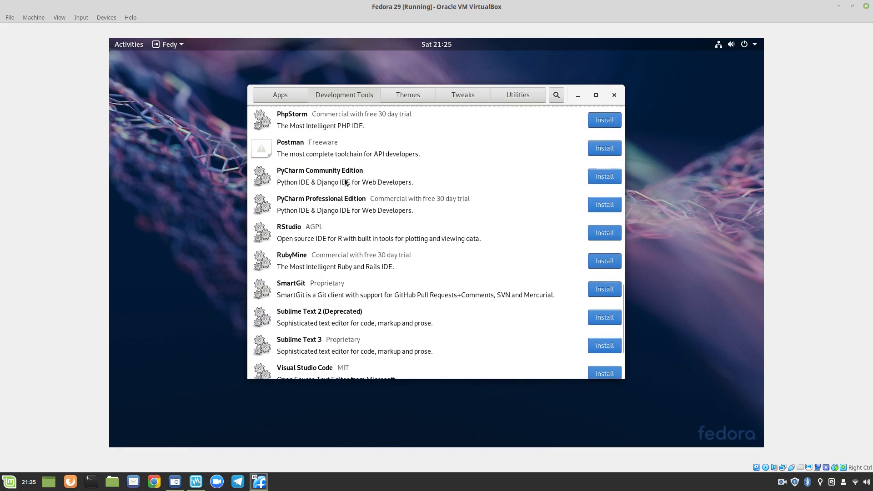
scroll(345, 182, "down", 4)
scroll(345, 182, "up", 12)
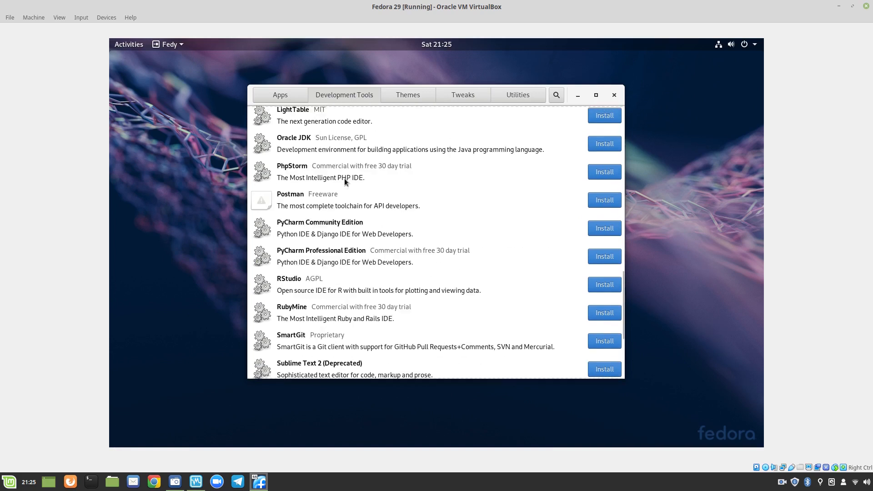
scroll(345, 182, "up", 15)
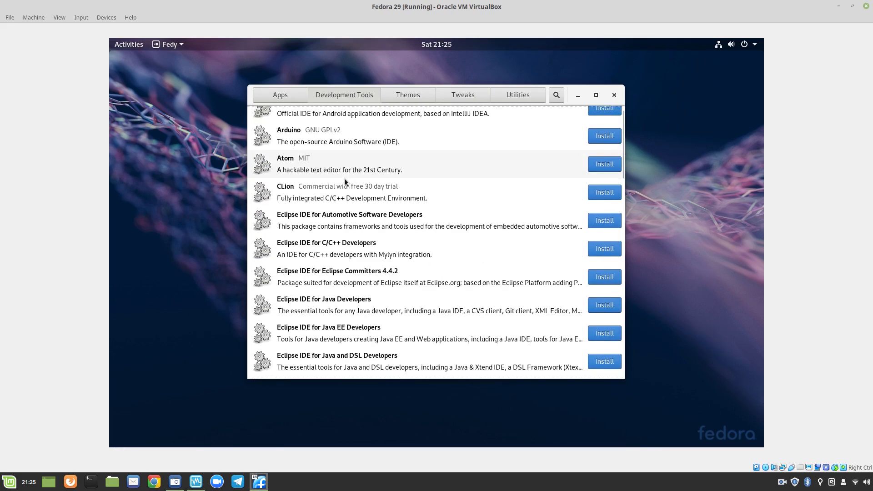
- Scroll through Fedy's Apps list, then return to the Utilities list
left_click(280, 94)
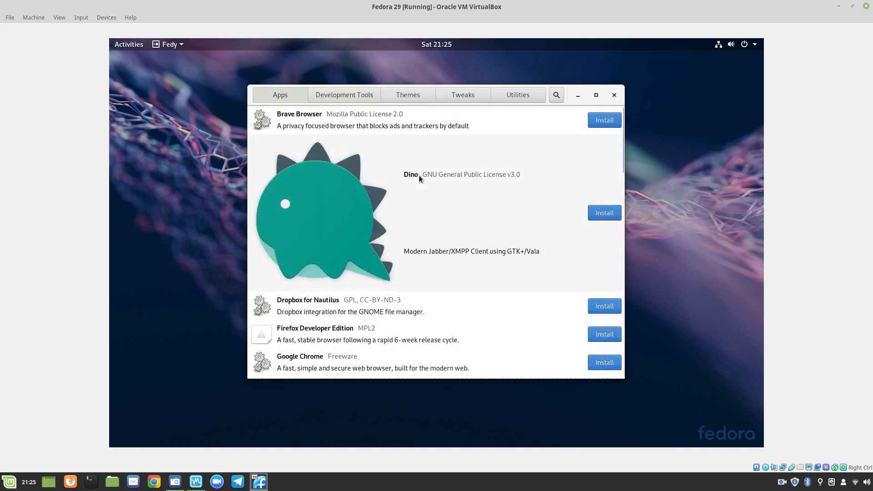
scroll(419, 177, "down", 5)
scroll(419, 176, "down", 5)
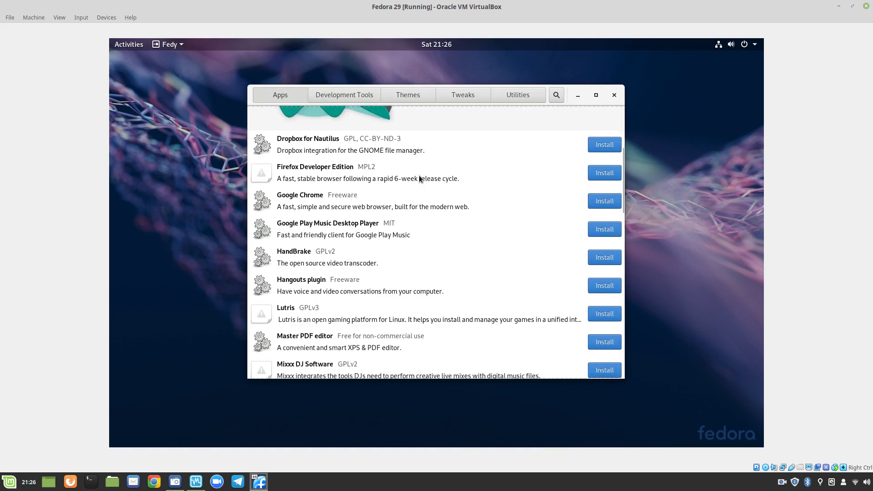
scroll(419, 178, "down", 10)
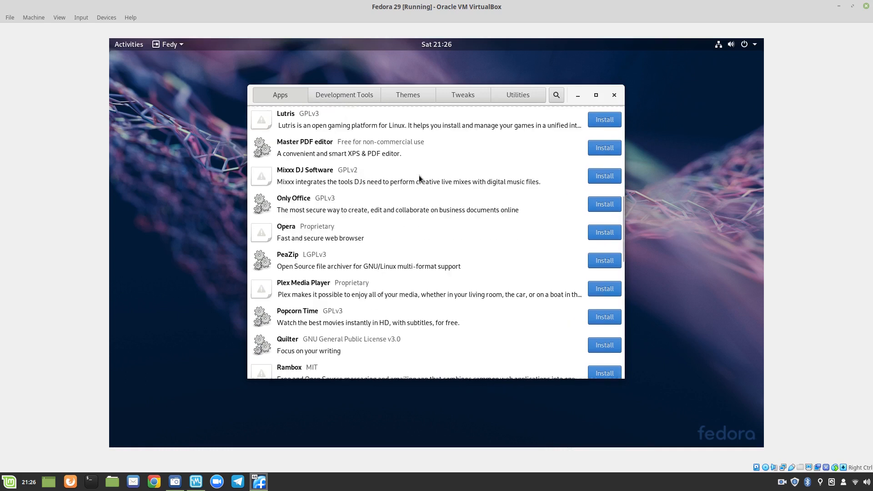
scroll(418, 177, "down", 8)
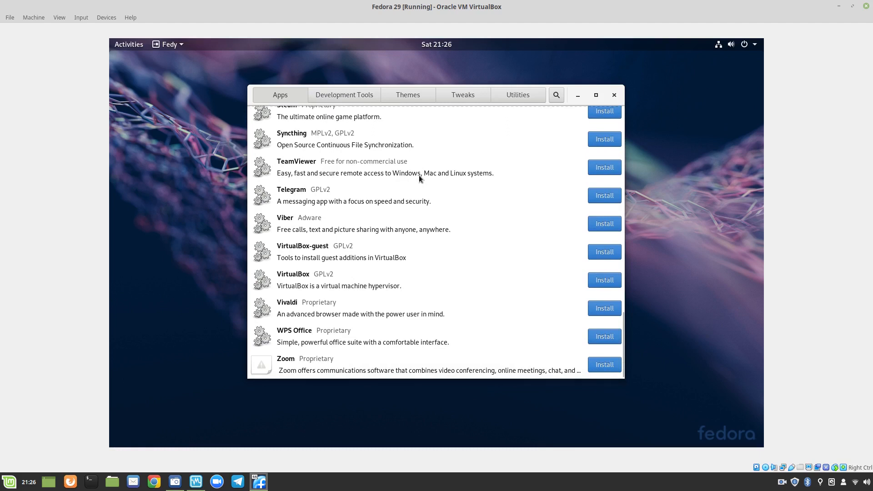
scroll(419, 178, "up", 3)
scroll(419, 178, "up", 12)
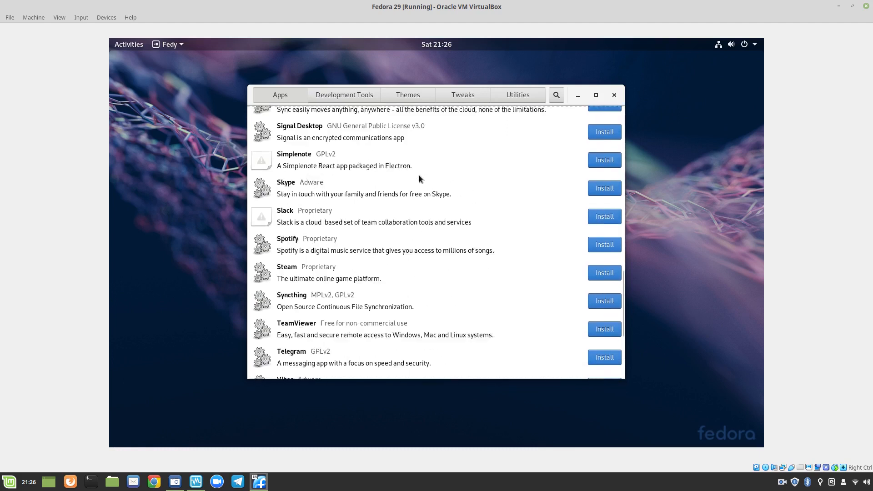
scroll(419, 178, "up", 15)
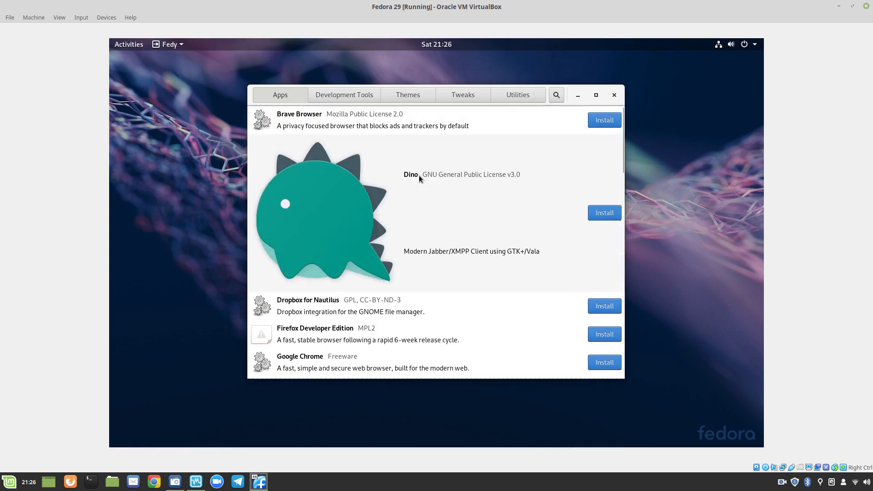
left_click(520, 96)
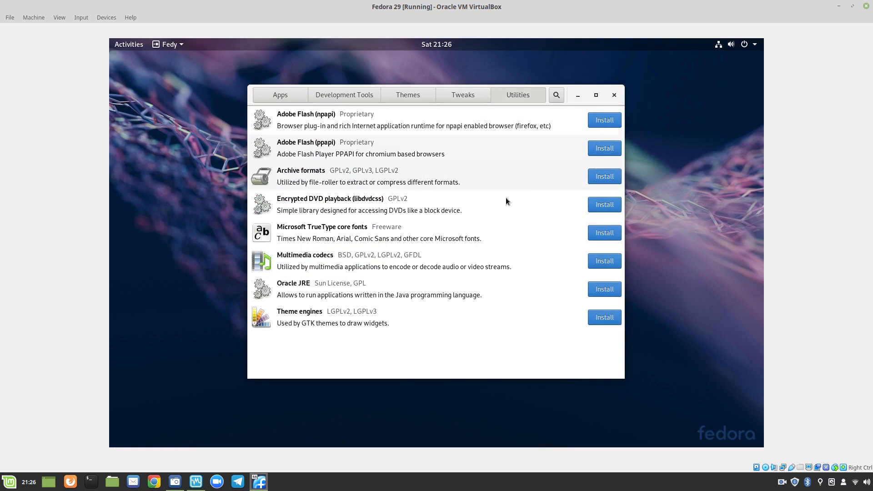
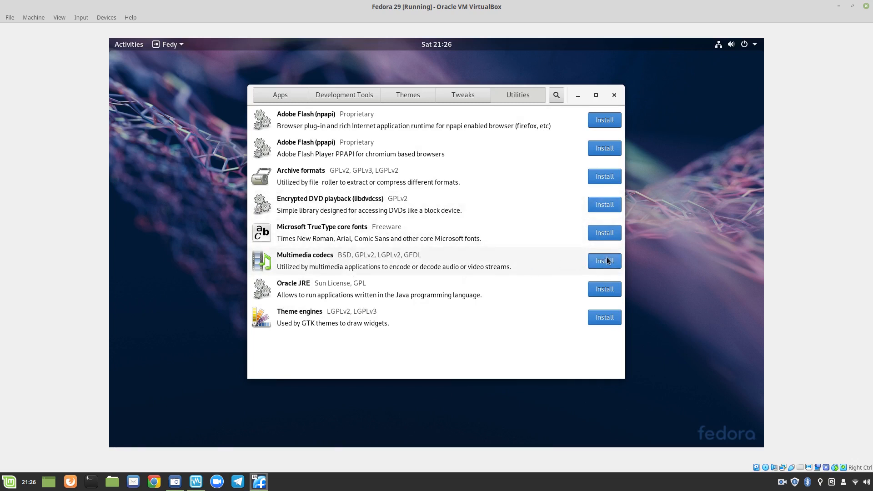
- View Fedy's Tweaks catalogue, then scroll through the Themes list
left_click(466, 92)
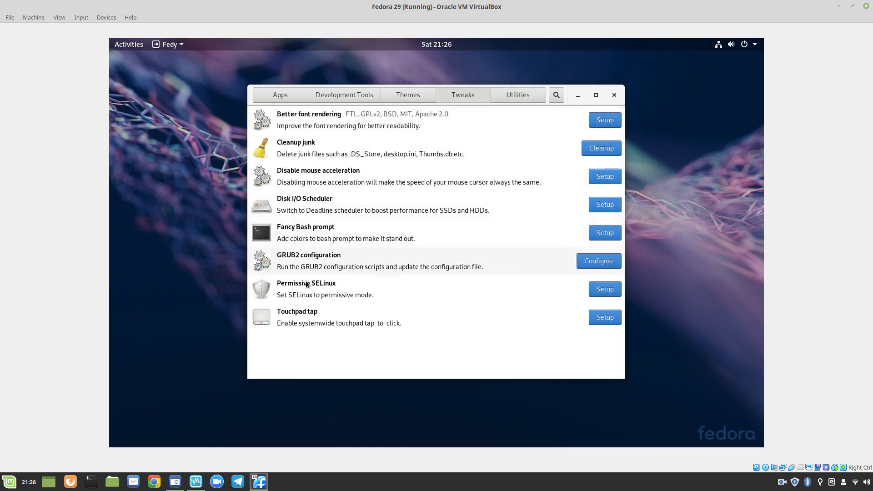
left_click(419, 94)
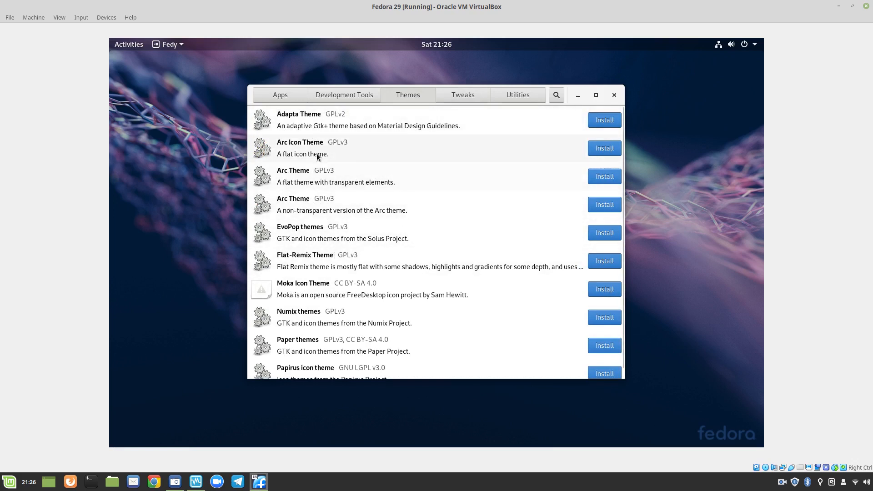
scroll(316, 165, "down", 1)
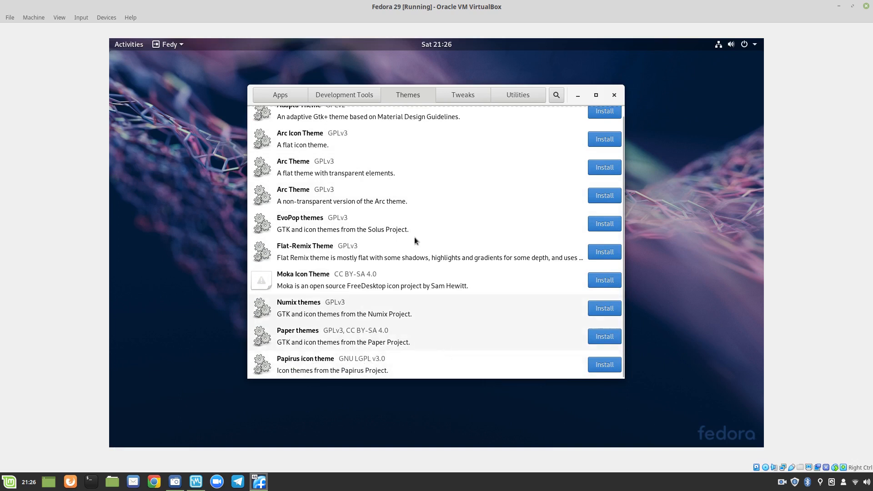
scroll(414, 231, "up", 1)
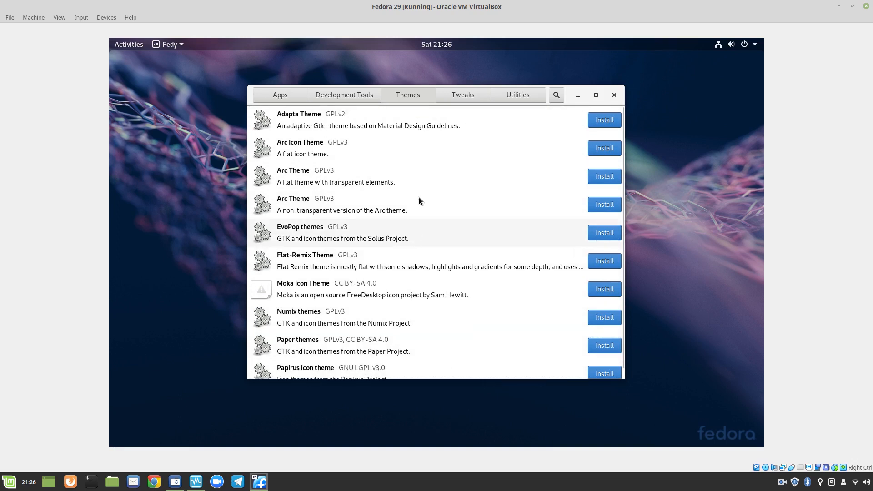
- Scroll through the Development Tools list, then switch to the Apps catalogue
left_click(353, 100)
scroll(350, 258, "down", 5)
scroll(351, 258, "down", 10)
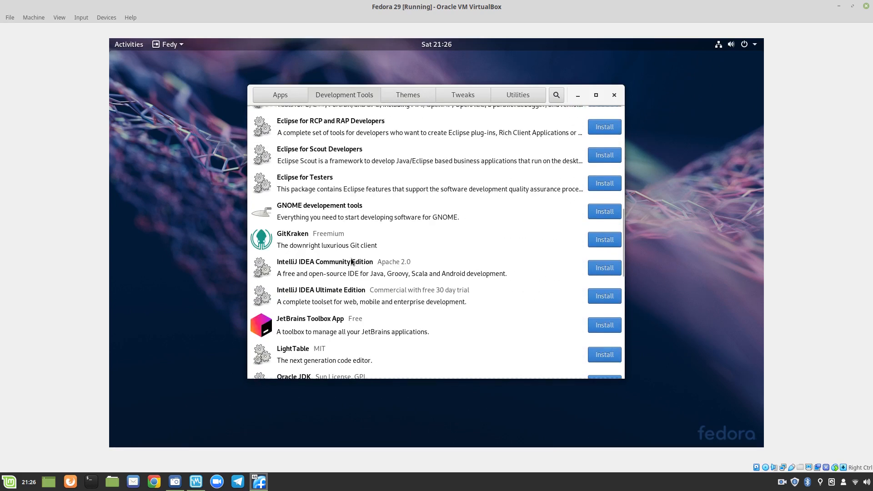
scroll(350, 258, "down", 3)
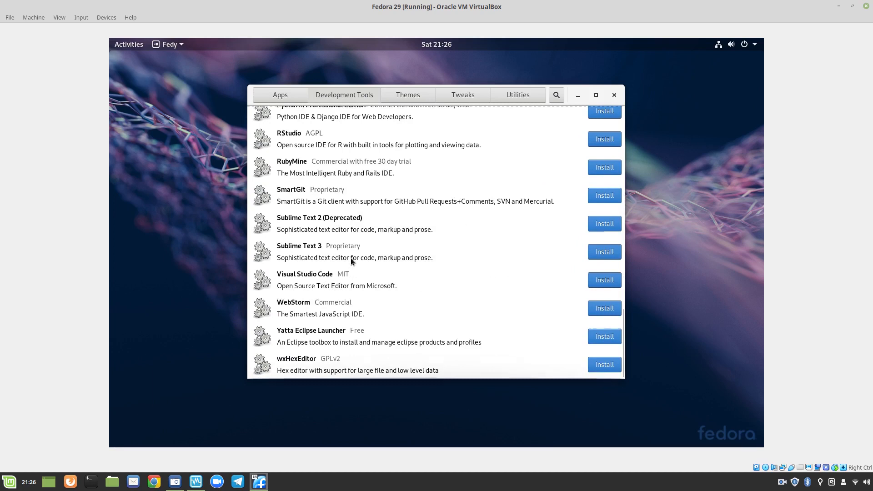
left_click(283, 98)
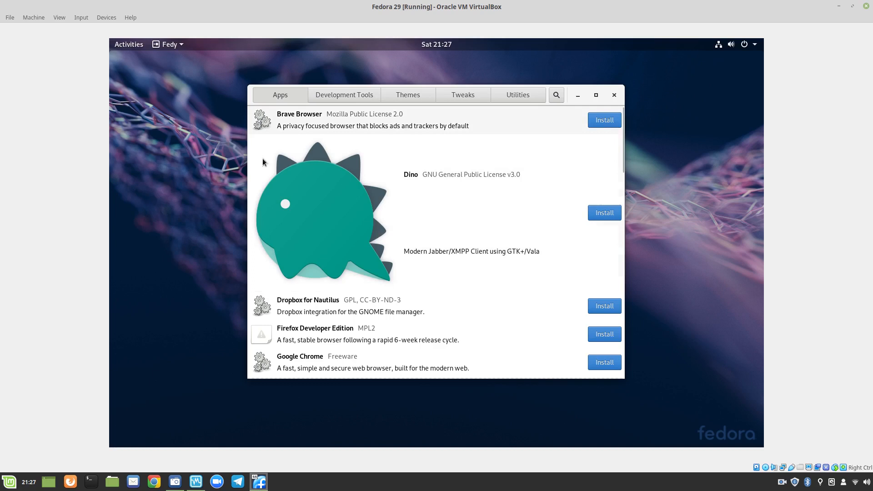
- Scroll down Fedy's Apps list from Brave Browser to Zoom
scroll(390, 222, "down", 2)
scroll(391, 223, "down", 2)
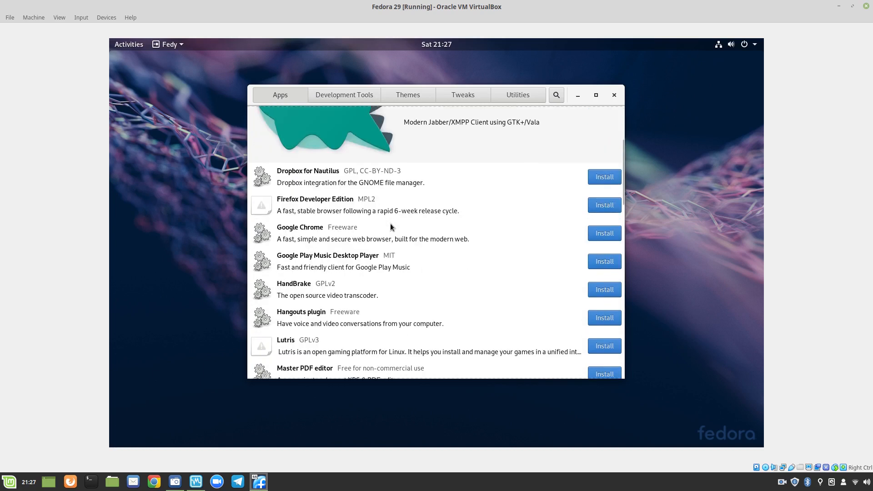
scroll(438, 216, "up", 3)
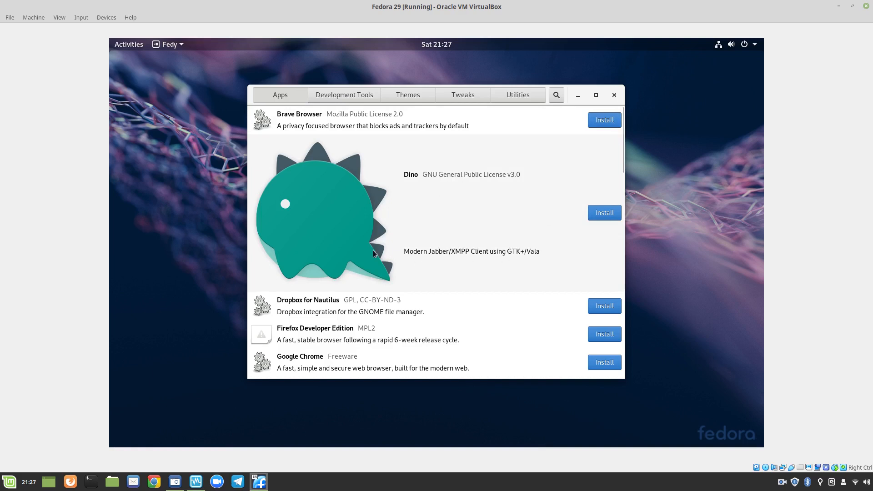
scroll(333, 216, "down", 2)
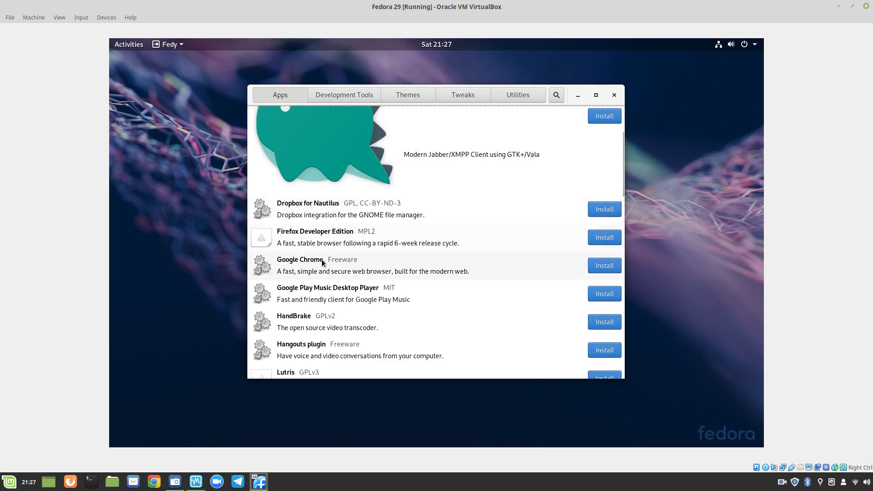
scroll(361, 298, "down", 1)
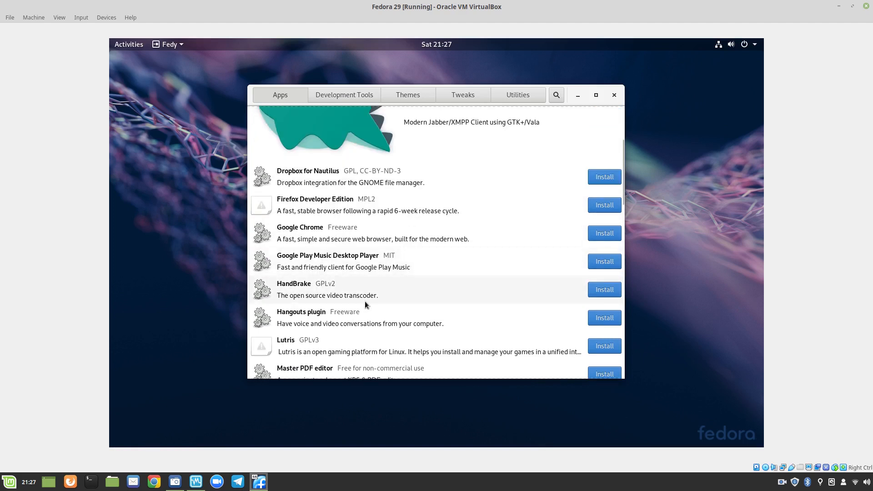
scroll(365, 303, "down", 1)
scroll(384, 293, "down", 3)
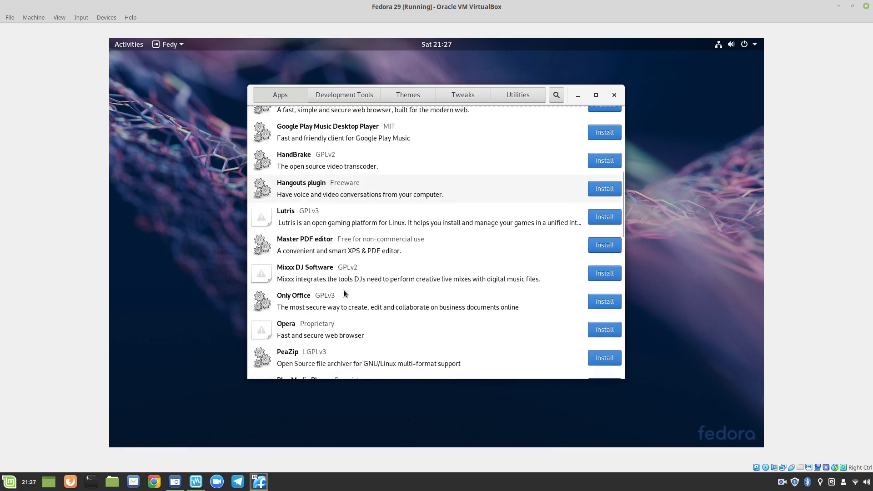
scroll(307, 297, "down", 2)
scroll(303, 294, "down", 8)
scroll(303, 291, "down", 7)
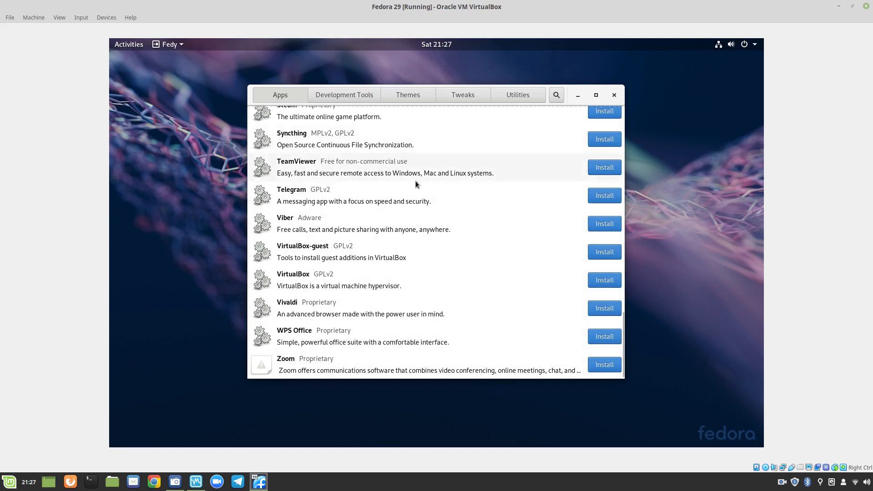
- Scroll back to the top of the Apps list and close Fedy
scroll(416, 181, "up", 3)
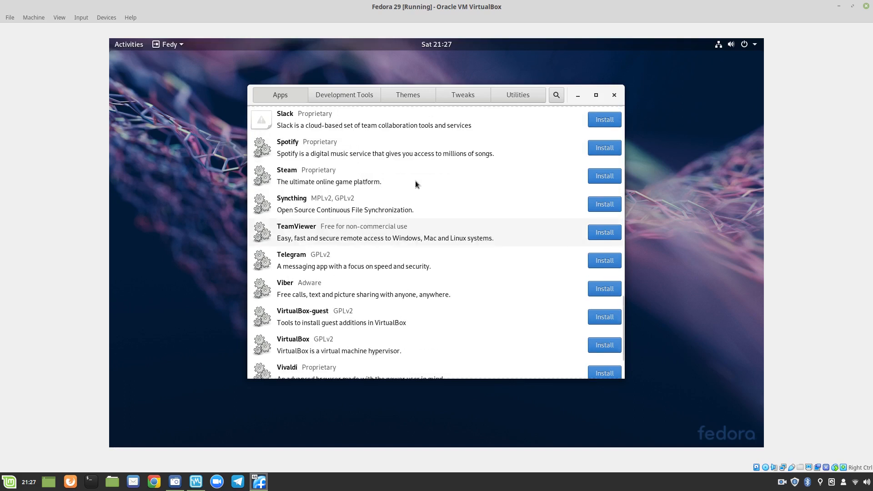
scroll(415, 181, "up", 3)
scroll(416, 181, "up", 3)
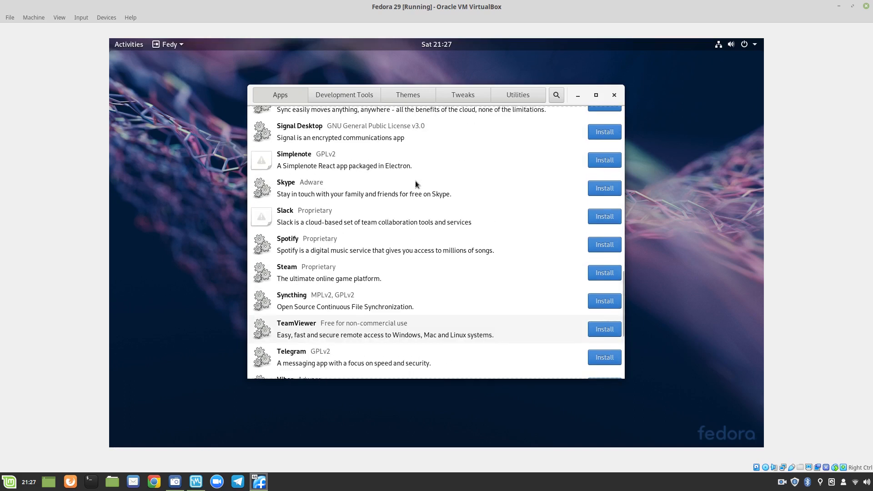
scroll(416, 185, "up", 2)
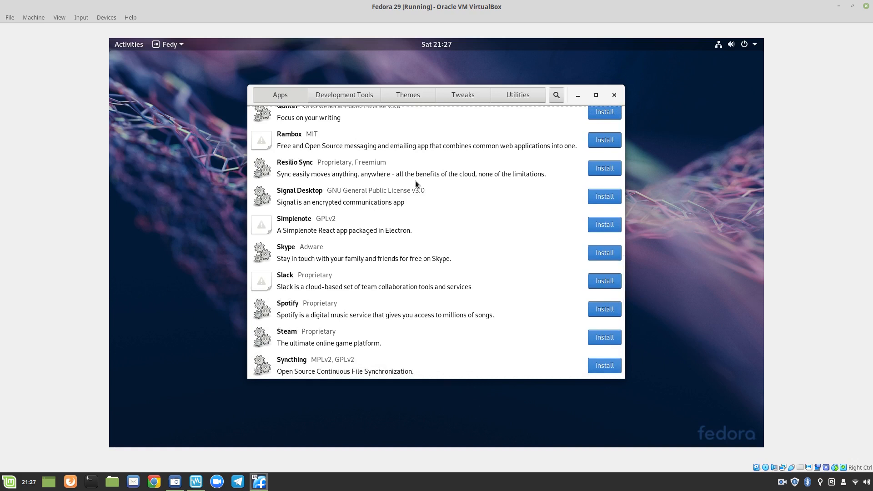
scroll(571, 209, "up", 2)
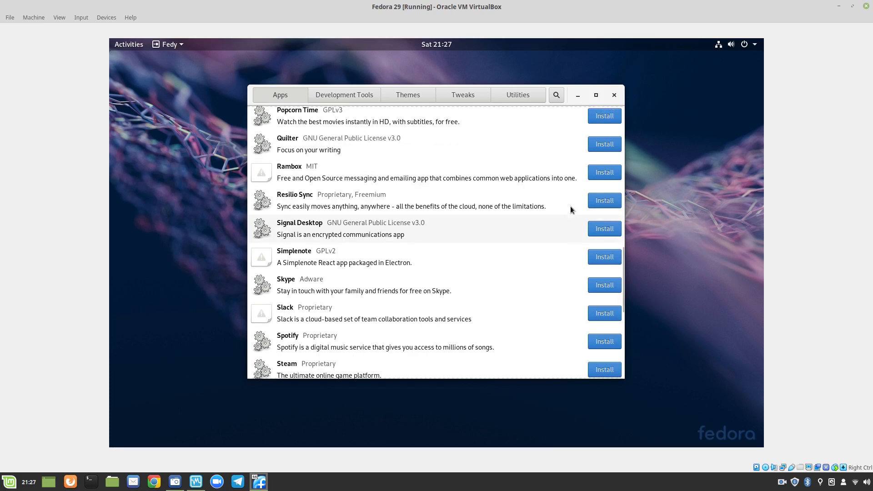
scroll(571, 210, "up", 6)
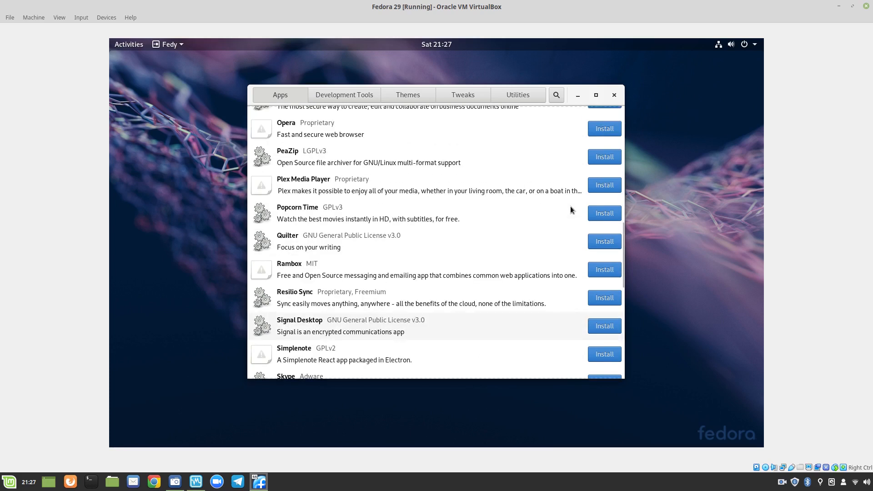
scroll(572, 210, "up", 2)
scroll(571, 209, "up", 6)
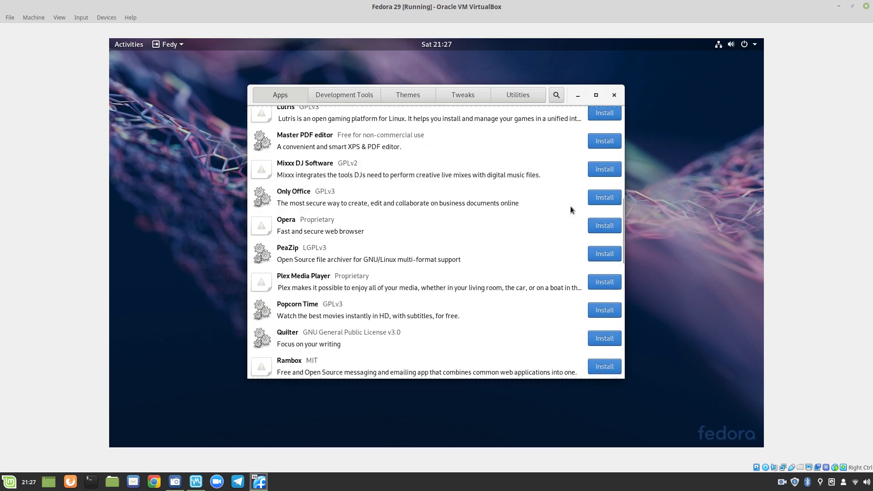
scroll(571, 207, "down", 14)
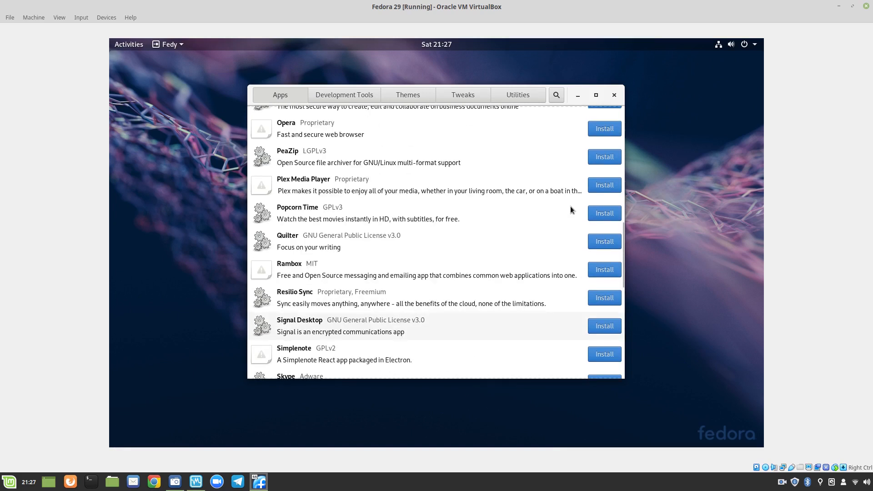
scroll(571, 210, "down", 4)
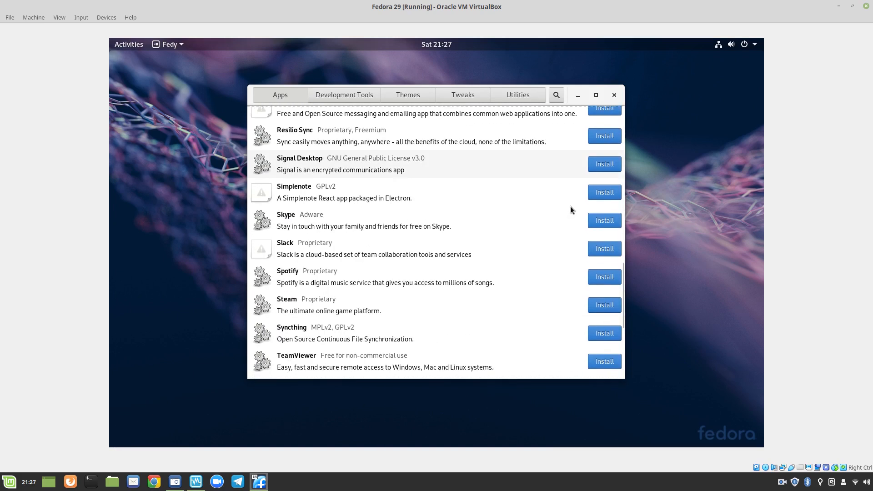
scroll(572, 210, "up", 6)
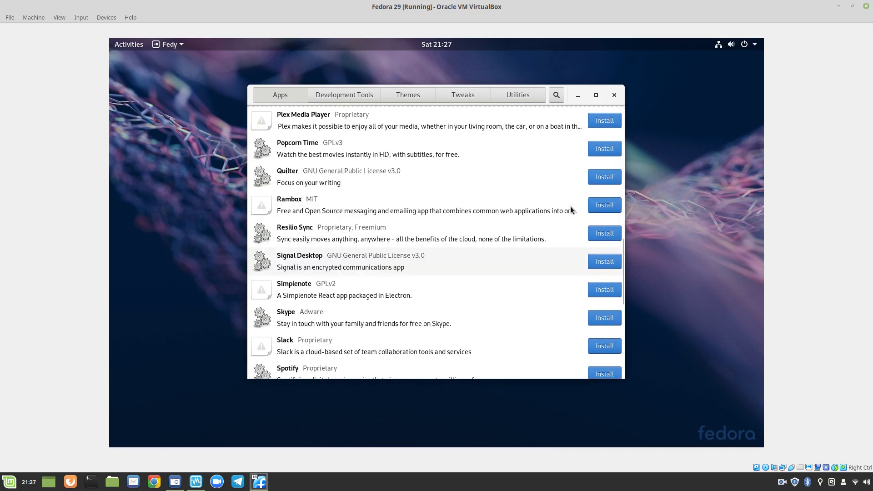
scroll(572, 210, "up", 6)
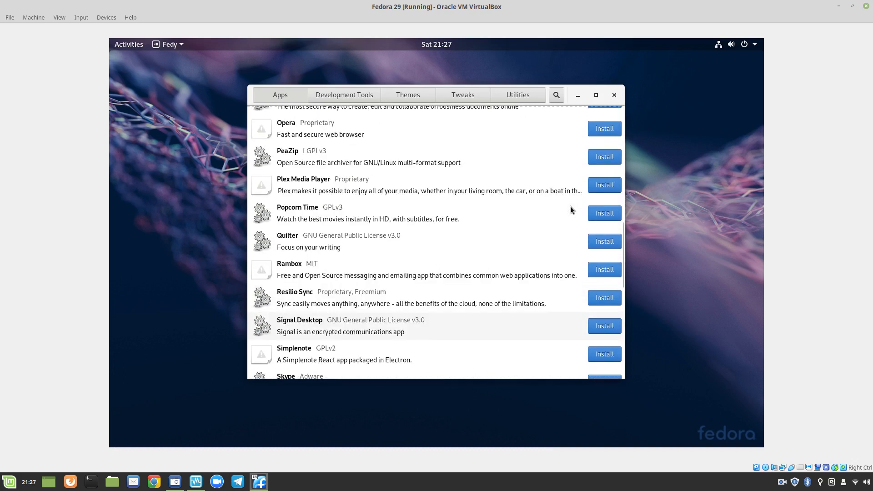
scroll(571, 209, "up", 2)
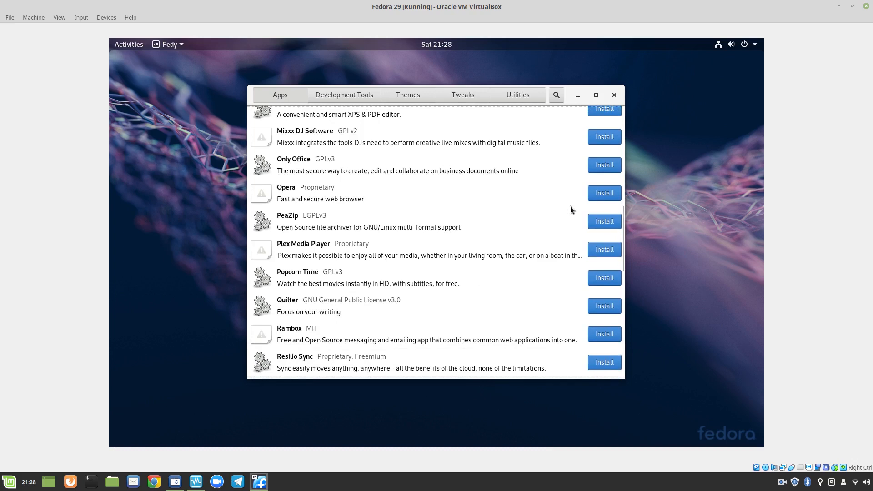
scroll(571, 210, "up", 4)
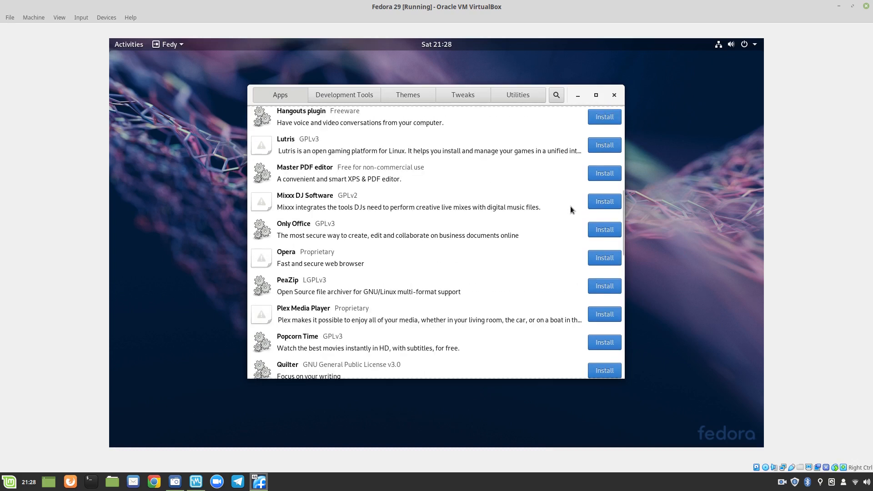
scroll(571, 210, "up", 8)
scroll(572, 210, "up", 2)
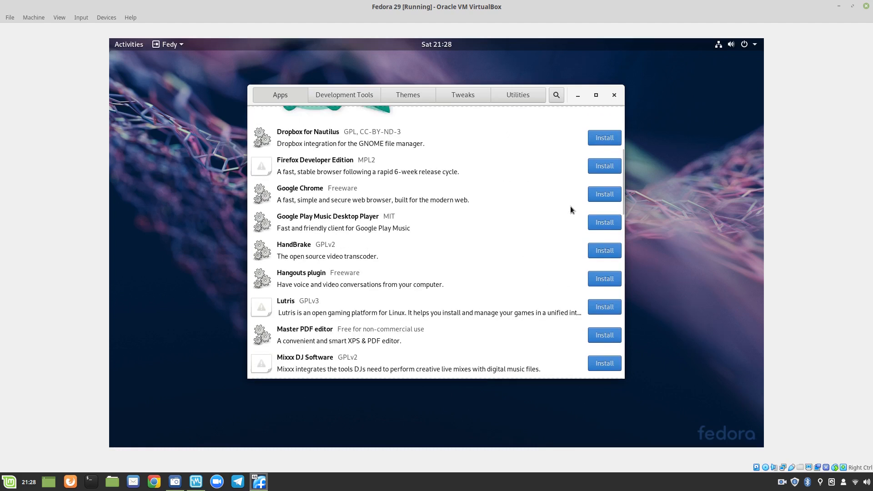
scroll(572, 210, "up", 10)
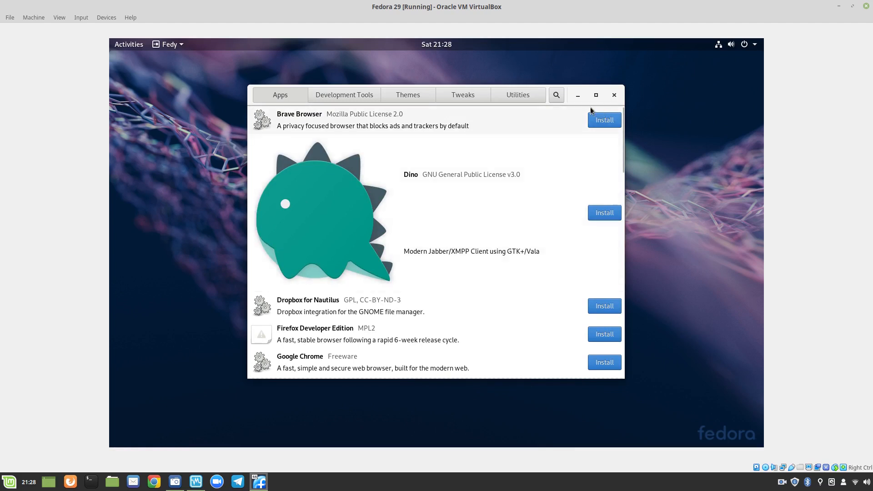
left_click(615, 96)
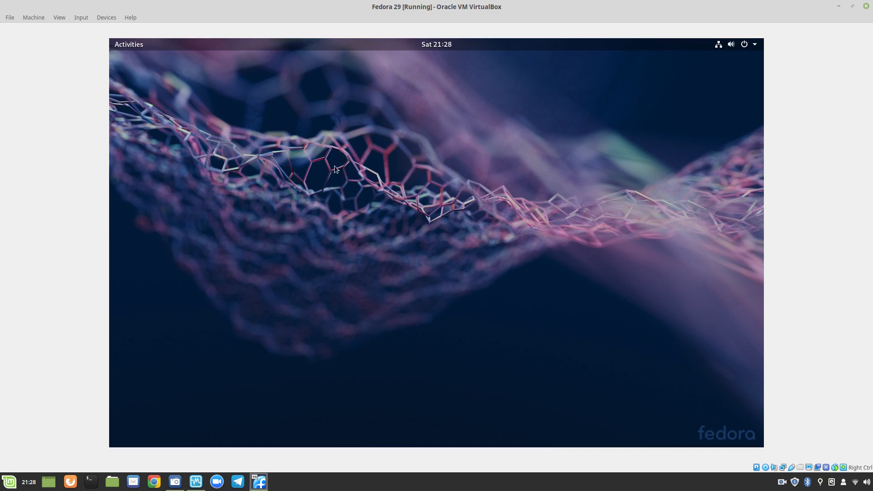
- Bring the Things-to-do-after-installing-Fedora-29 notes in gedit back up from the overview
left_click(134, 45)
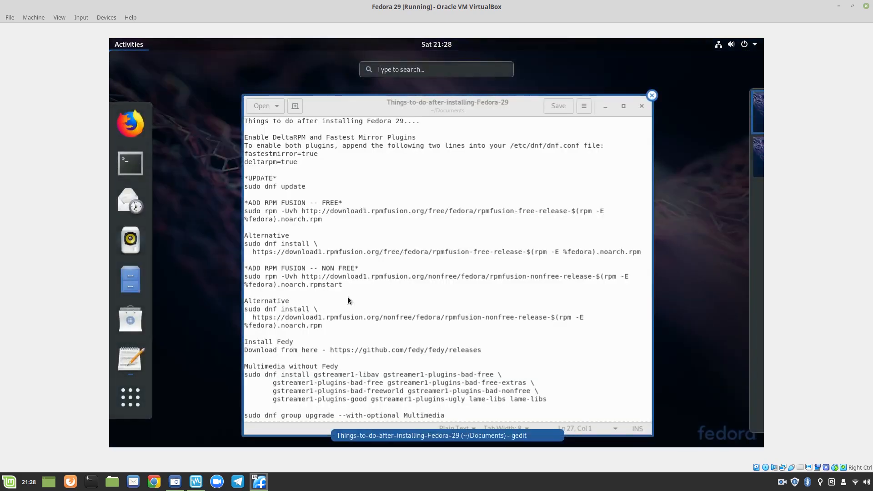
scroll(391, 324, "up", 1)
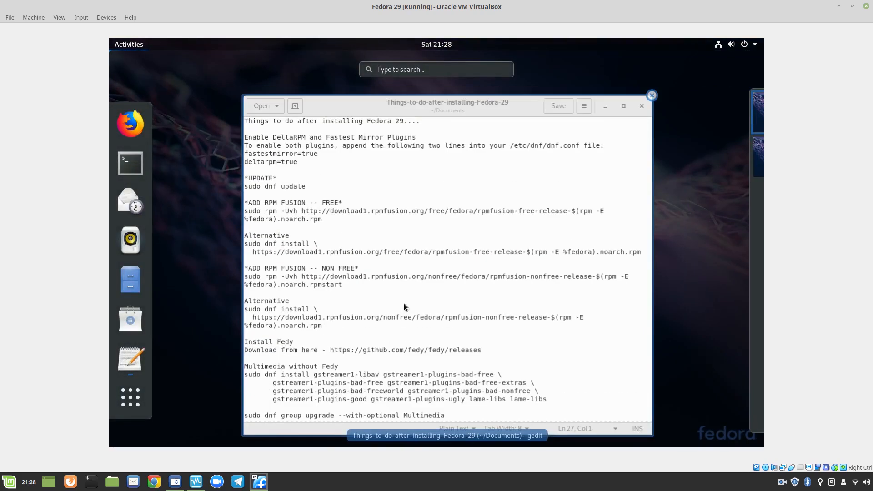
left_click(443, 220)
- Scroll through the to-do notes, then close the gedit window
scroll(309, 214, "down", 5)
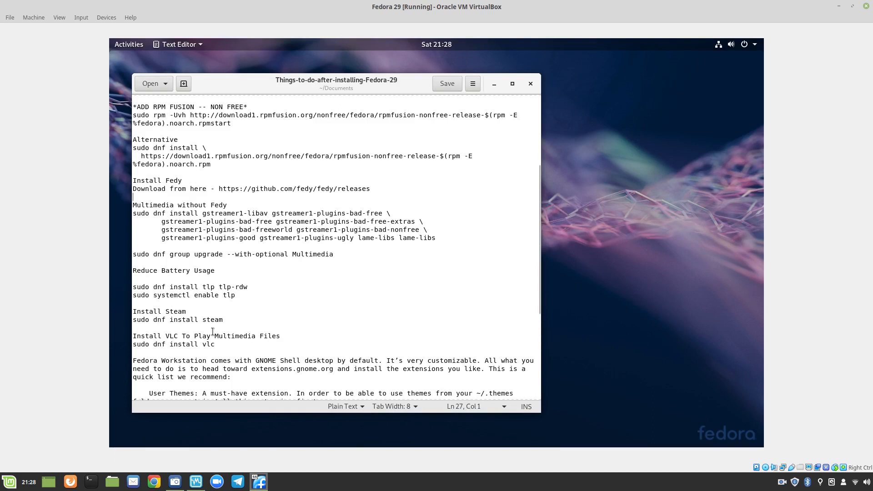
scroll(210, 316, "down", 2)
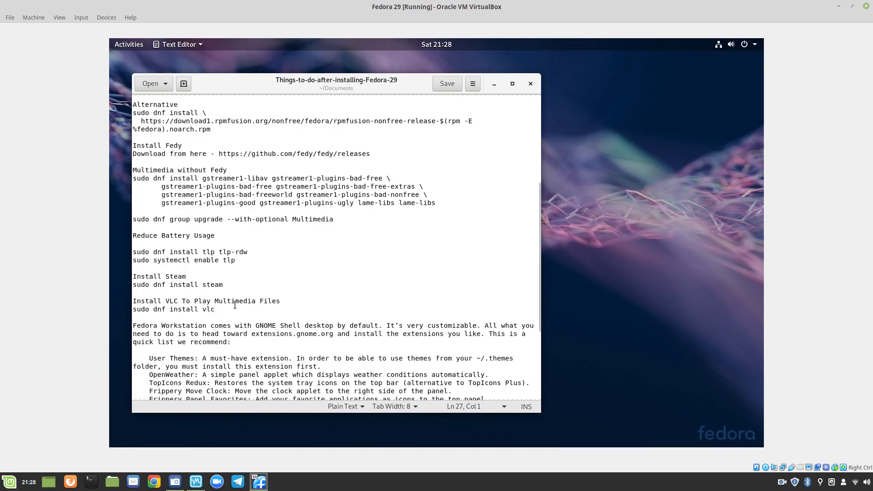
scroll(251, 305, "down", 2)
scroll(204, 313, "down", 4)
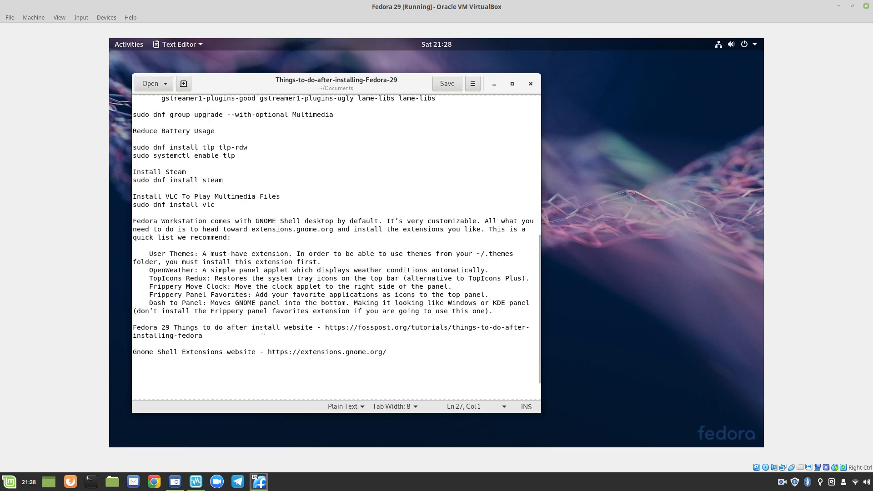
scroll(263, 331, "up", 10)
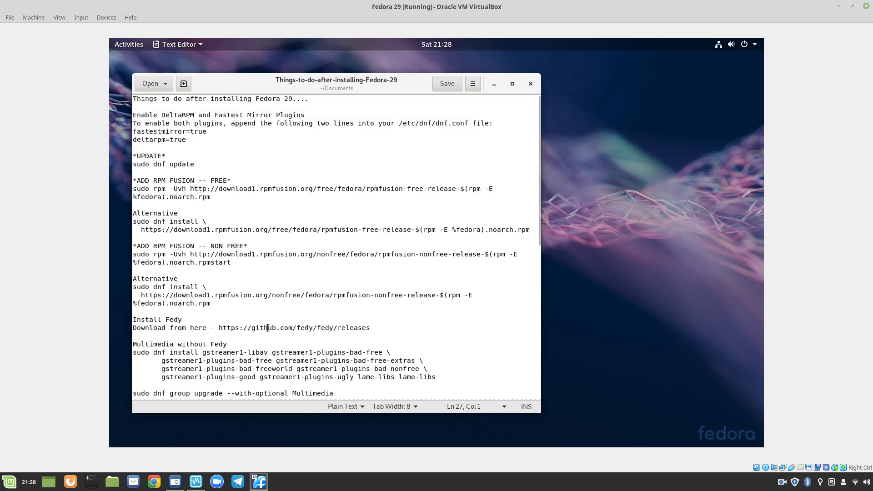
left_click(530, 84)
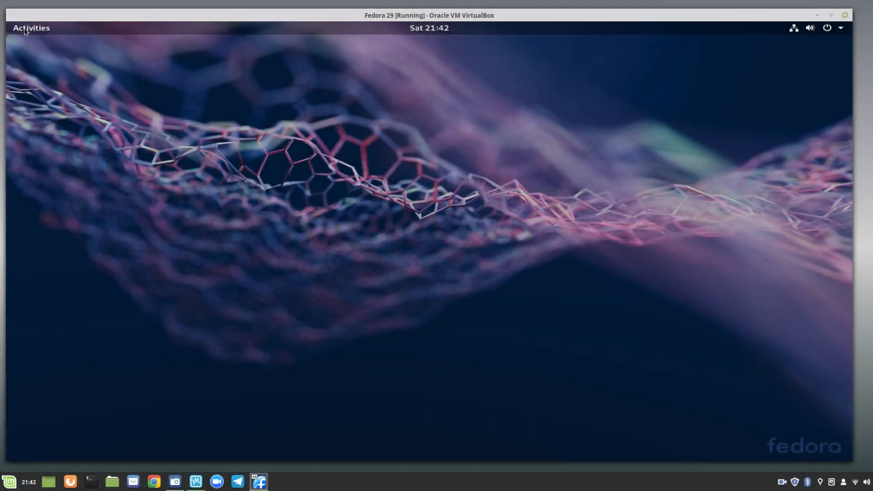
- Launch Fedy via an Activities search for 'fedy' and scroll down its Apps list
left_click(24, 29)
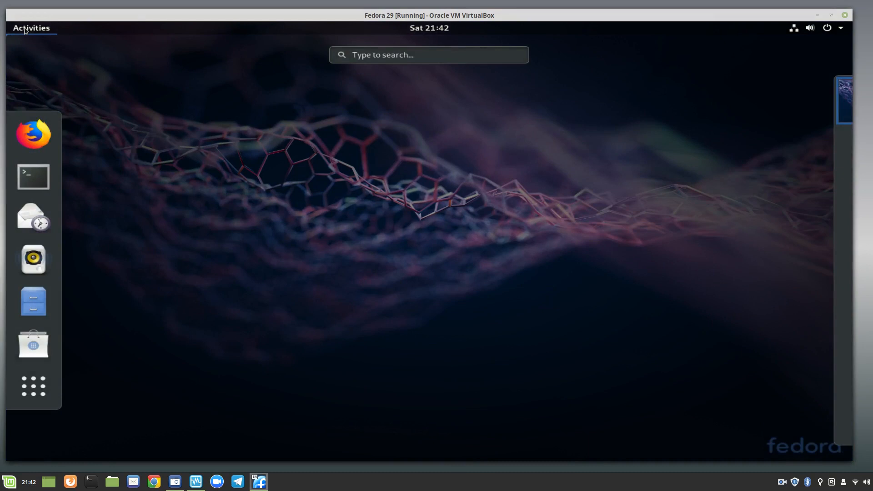
type("fedy")
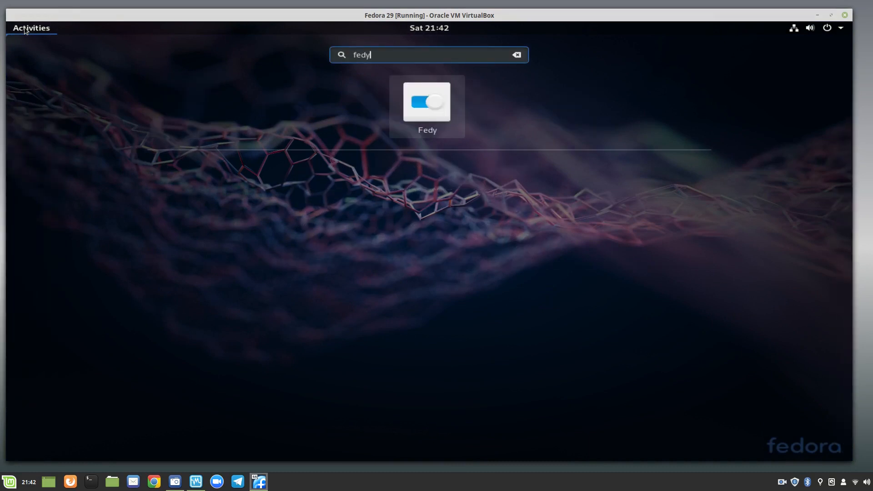
left_click(407, 111)
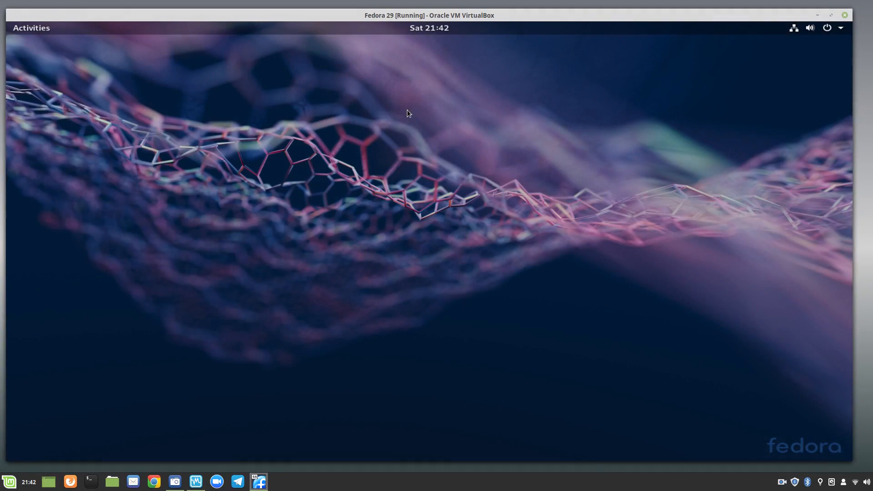
scroll(370, 187, "down", 5)
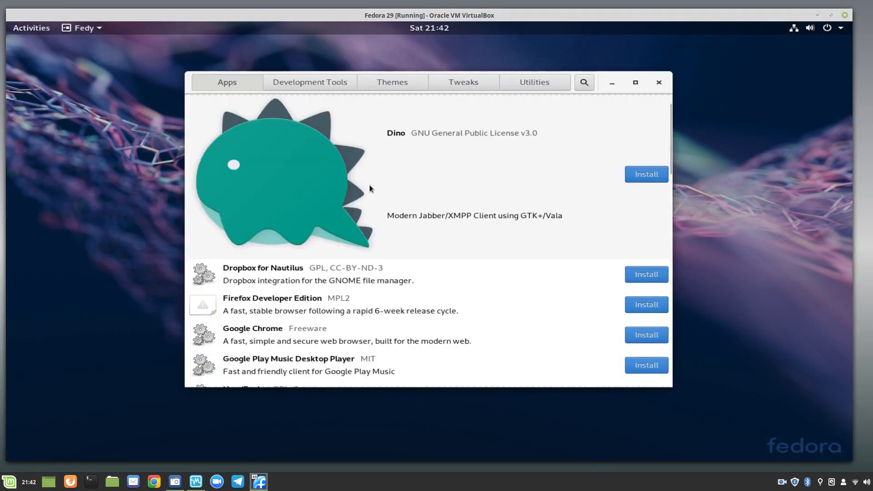
scroll(369, 186, "down", 8)
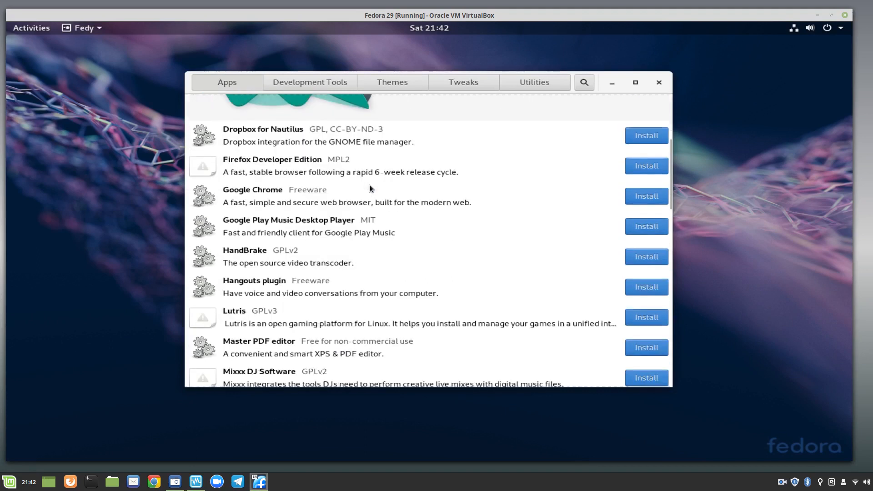
scroll(370, 186, "down", 7)
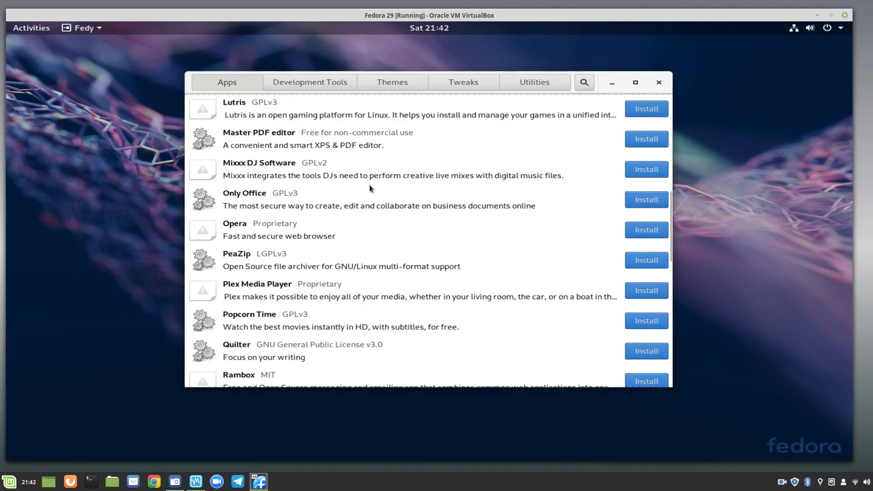
scroll(370, 186, "down", 7)
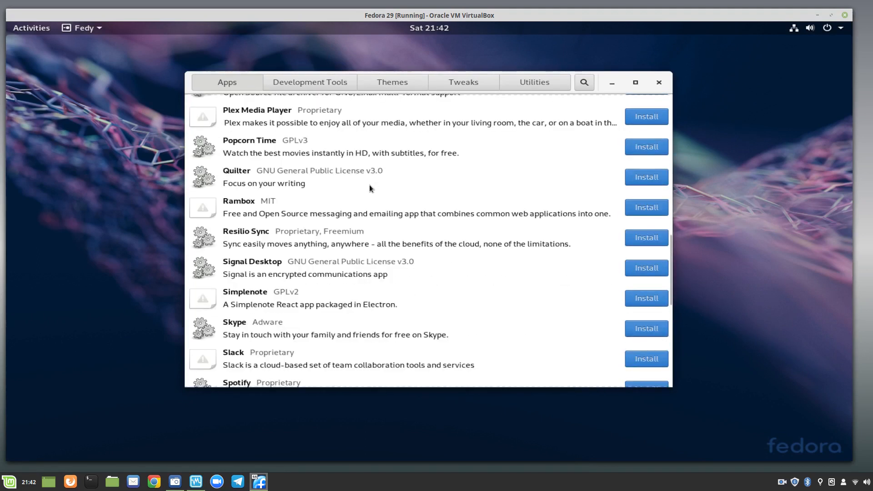
scroll(369, 187, "down", 3)
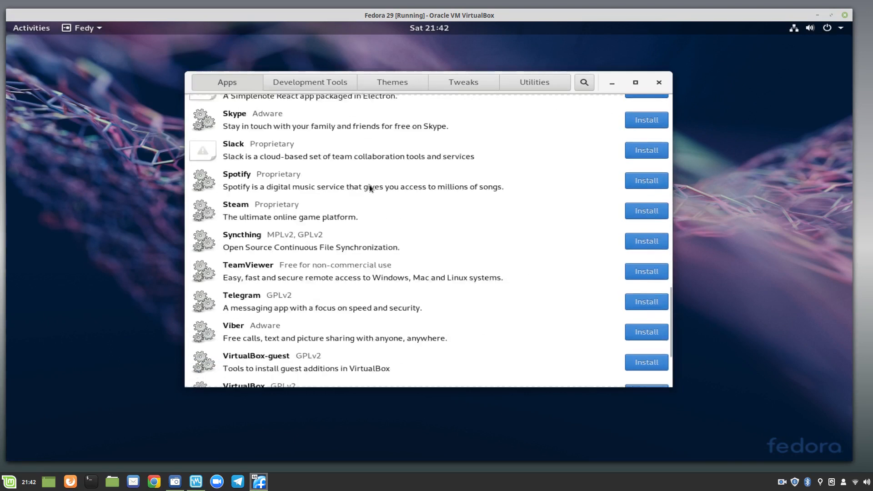
- View Fedy's Tweaks and Utilities catalogues, close Fedy, and open the Activities overview
left_click(464, 82)
left_click(530, 84)
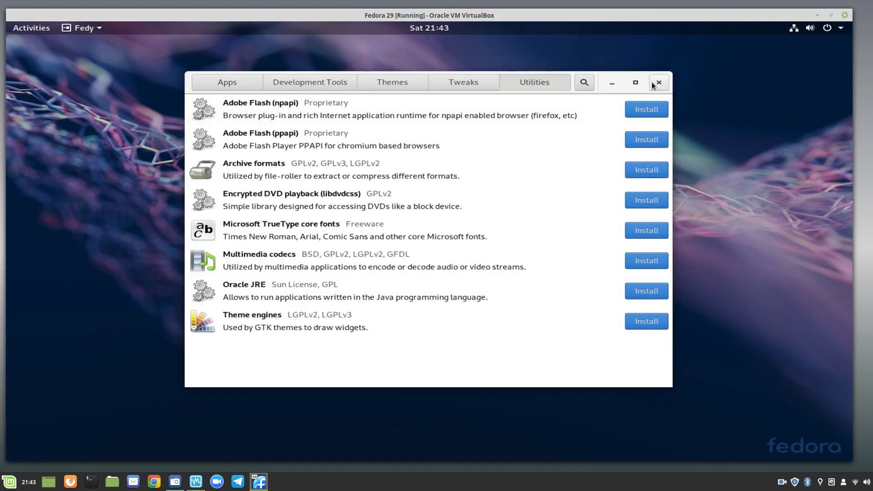
left_click(653, 82)
left_click(32, 32)
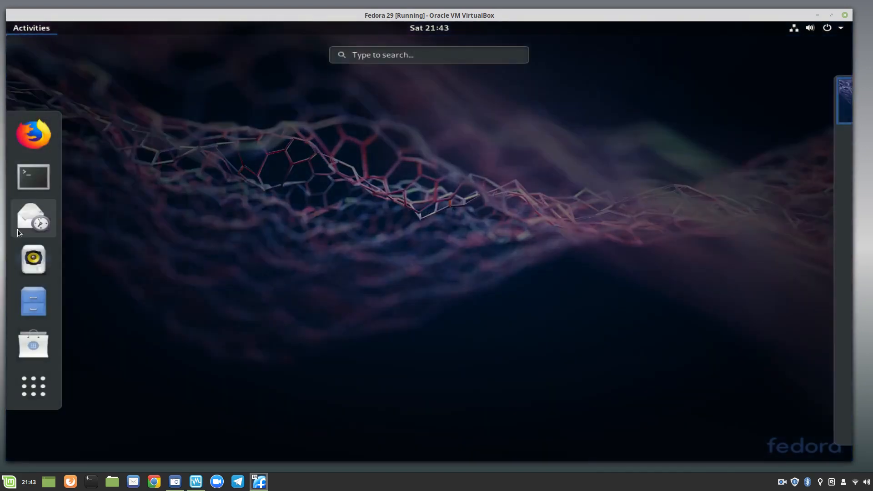
- Search GNOME Software for 'simplescreenrecorder', find no application, and close the store
left_click(32, 344)
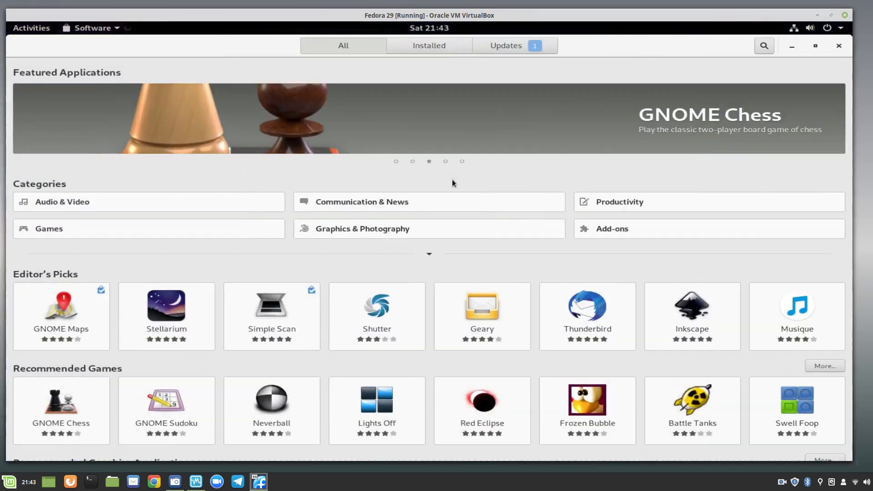
left_click(766, 45)
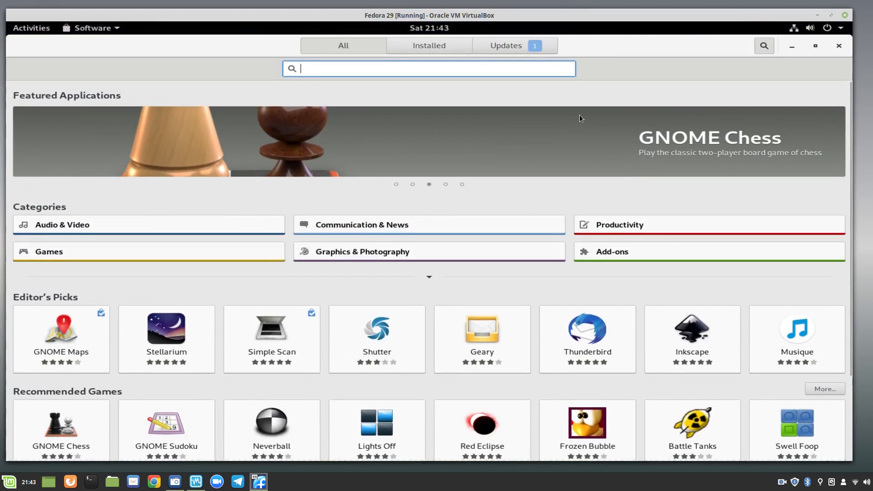
type("sim")
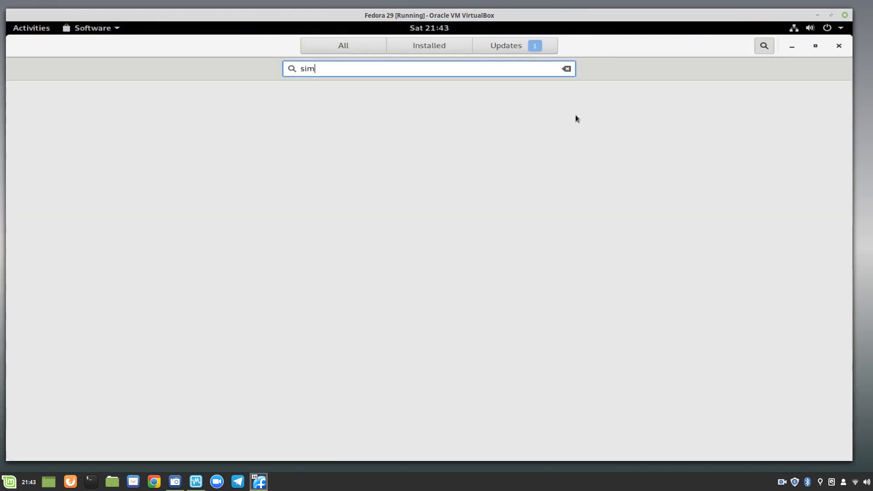
type("plescreen")
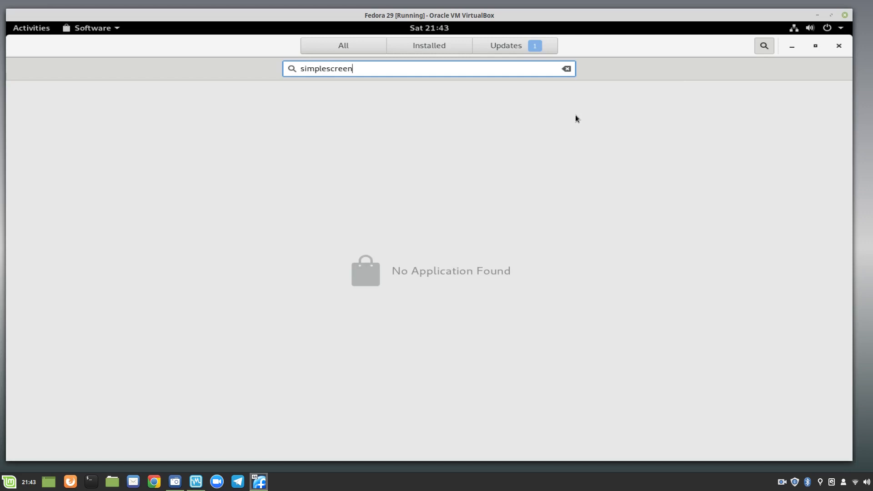
type("recorder")
left_click(838, 47)
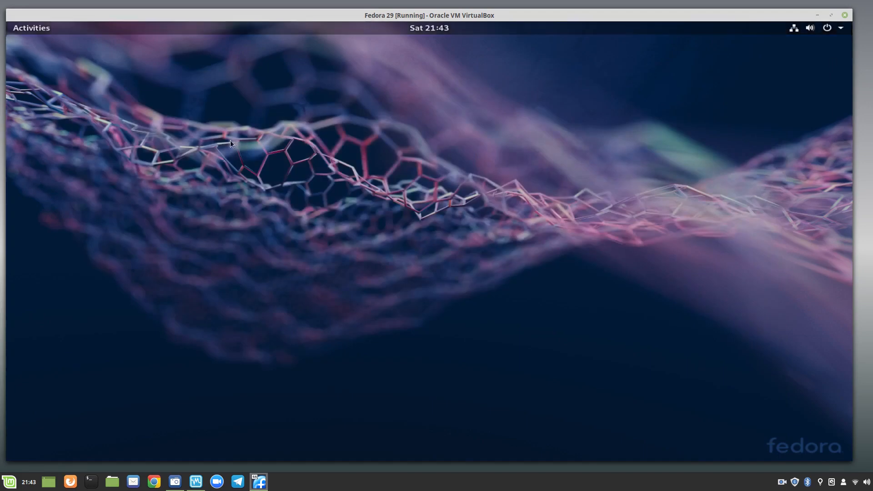
- In a new terminal, run 'sudo dnf install simplescreenrecorder' and enter the sudo password
left_click(28, 28)
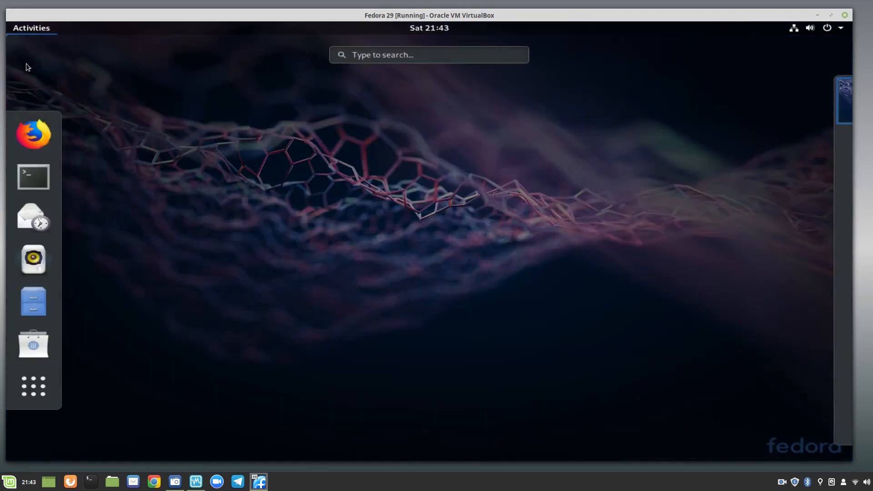
left_click(31, 176)
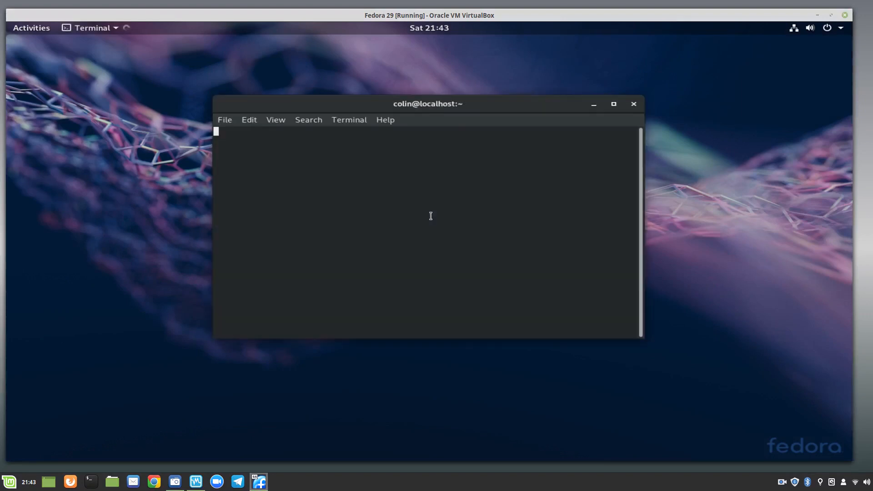
type("d")
key("BackSpace")
type("sudo dnf install s")
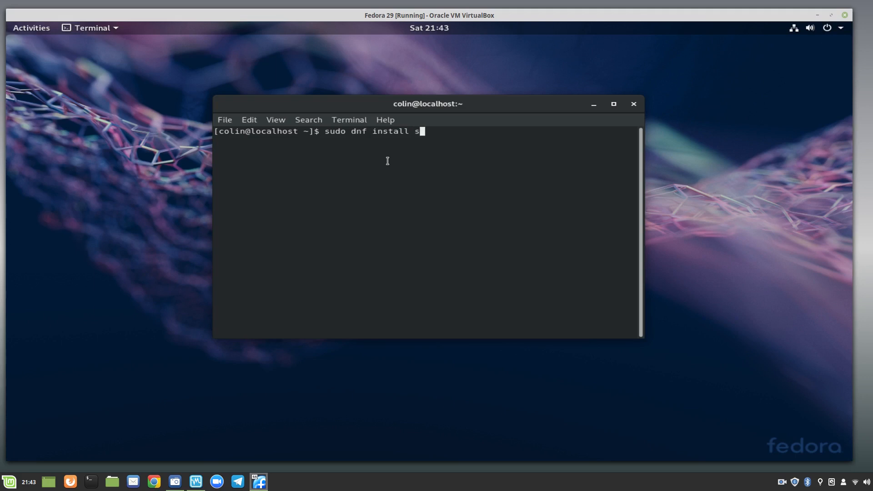
type("implescreenrecorder")
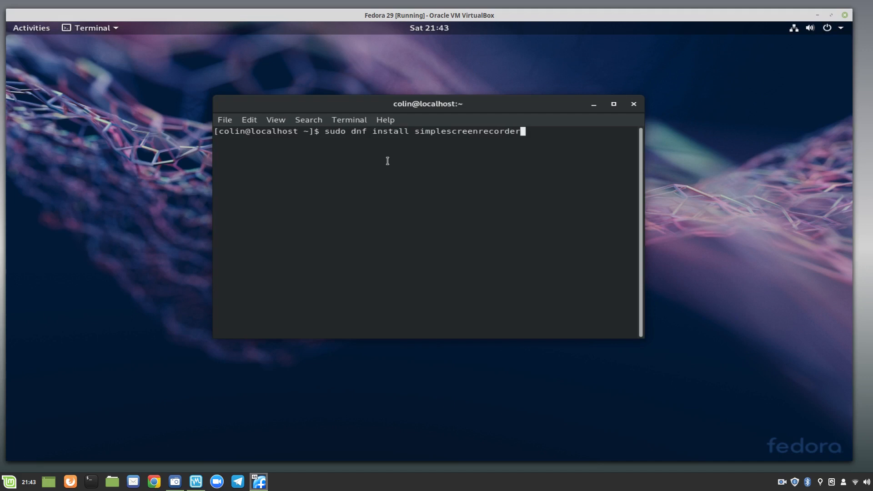
key("Return")
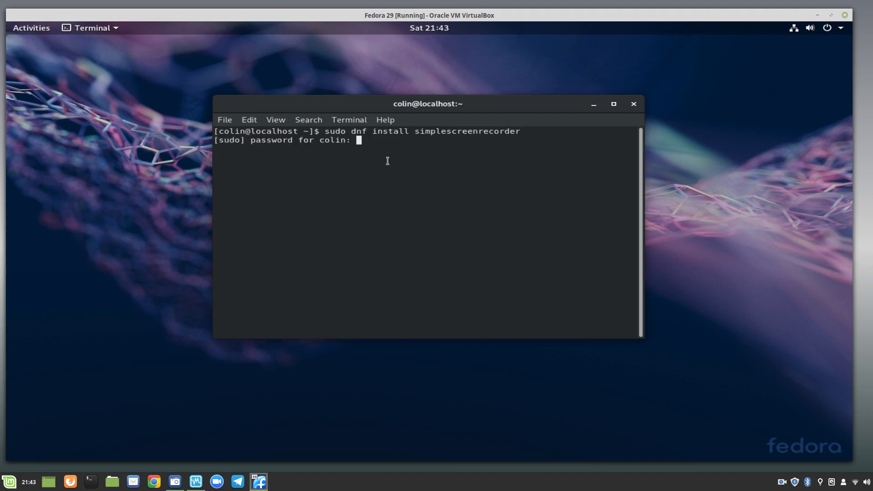
key("Return")
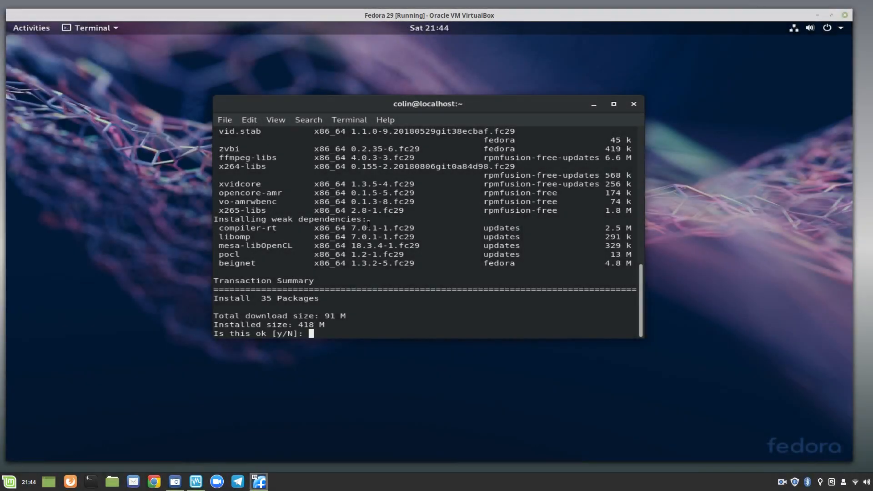
- Answer y to install the 35 packages and import the RPM Fusion key, then close the terminal
scroll(369, 224, "up", 8)
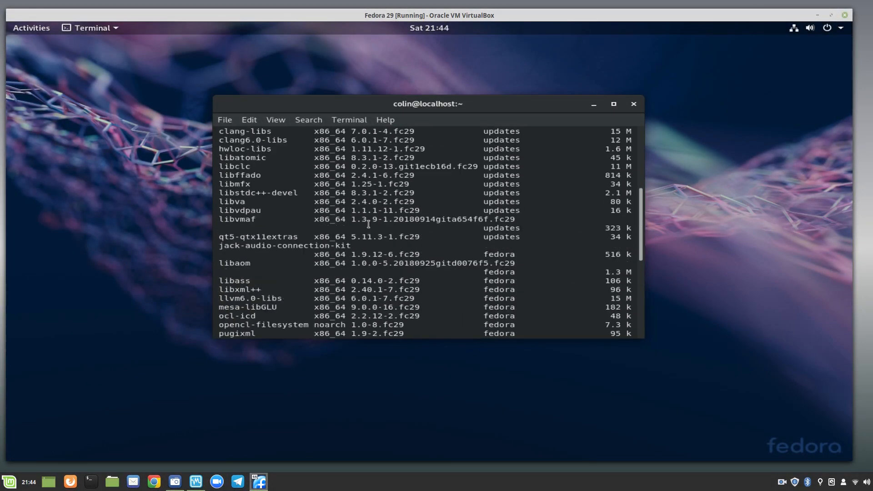
scroll(368, 224, "up", 4)
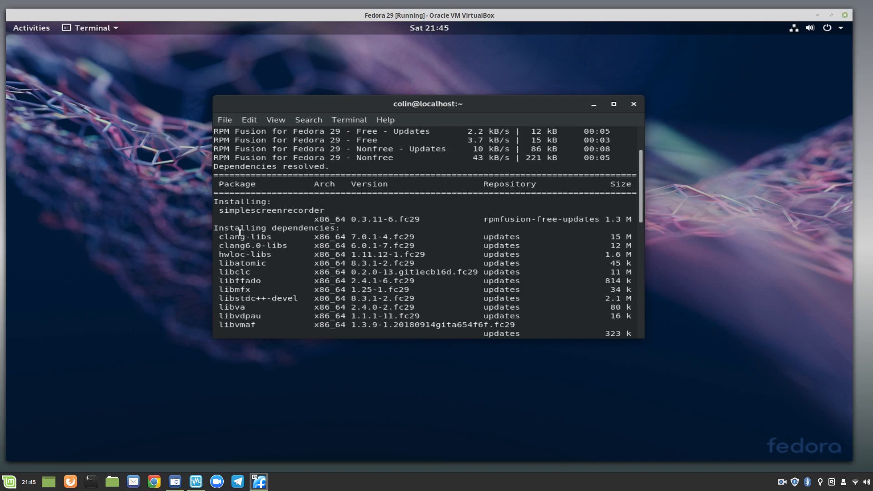
scroll(305, 255, "down", 12)
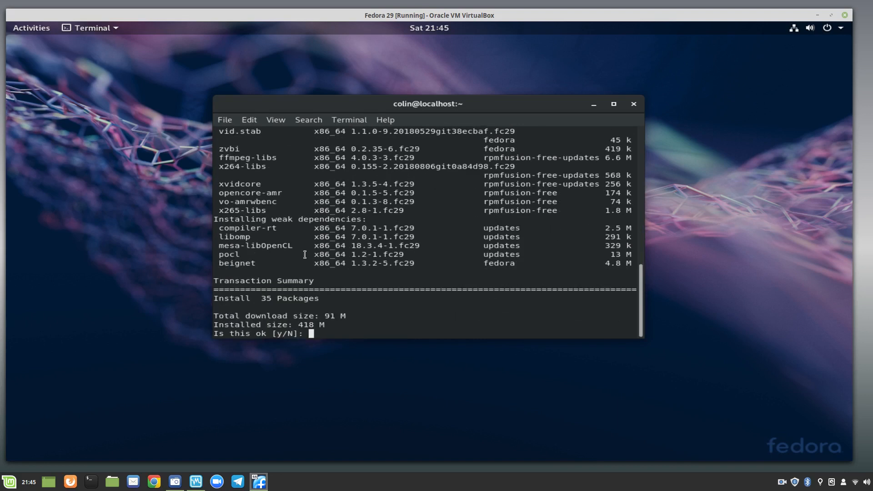
type("y")
key("Return")
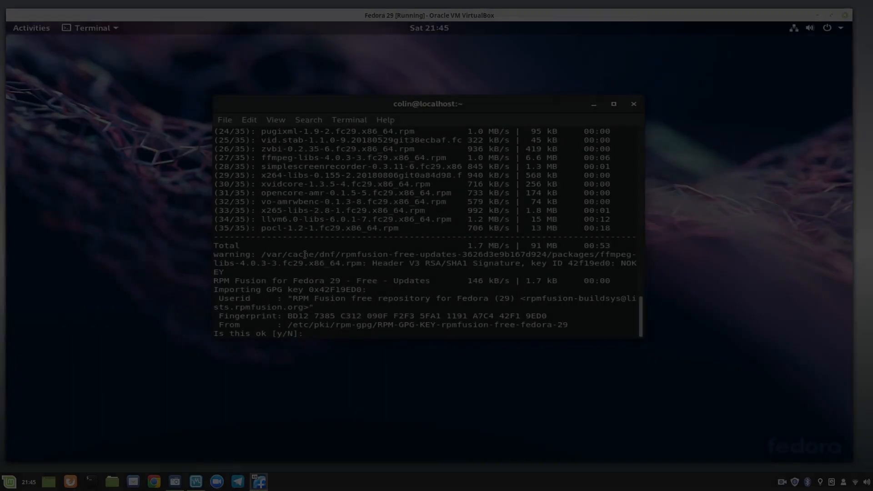
type("y")
key("Return")
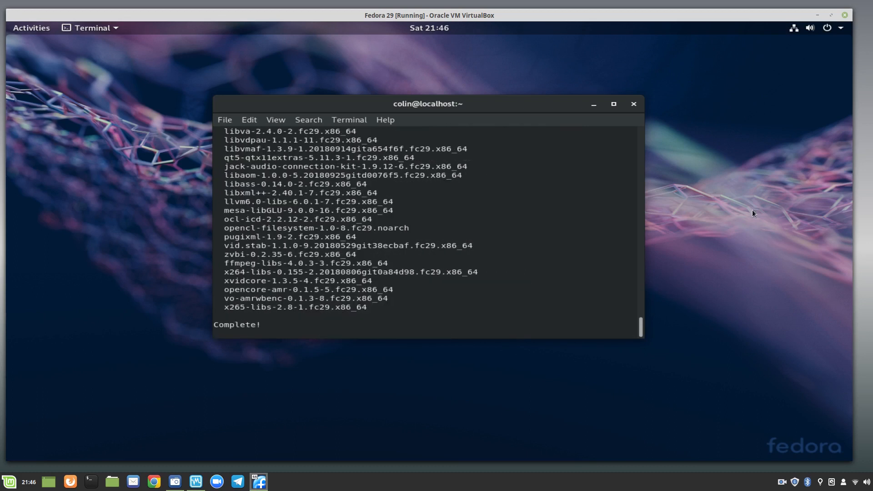
left_click(634, 104)
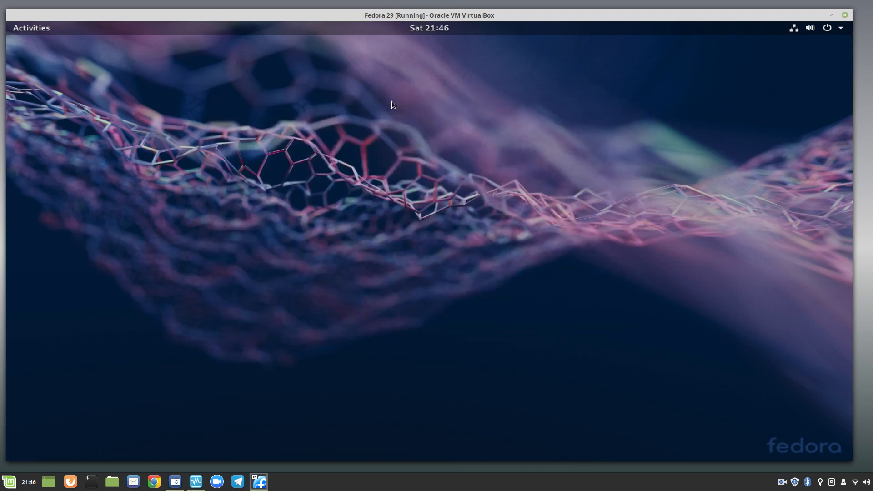
left_click(32, 23)
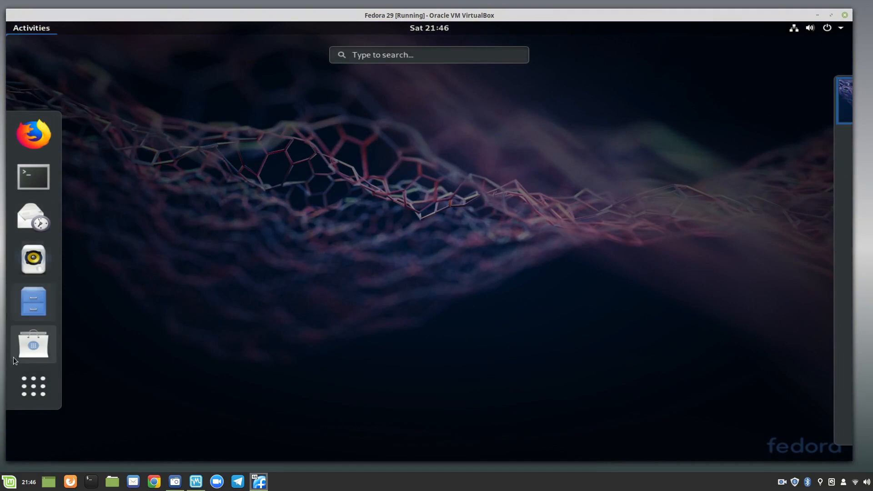
left_click(29, 350)
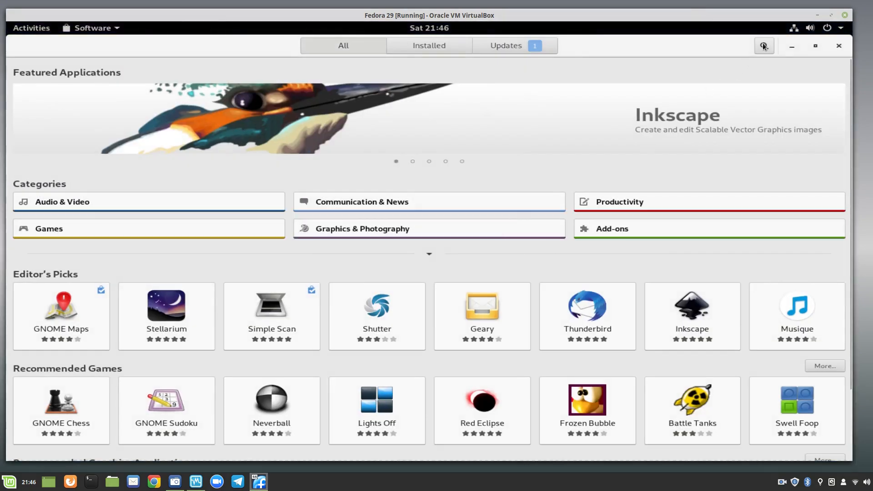
left_click(764, 46)
type("sim")
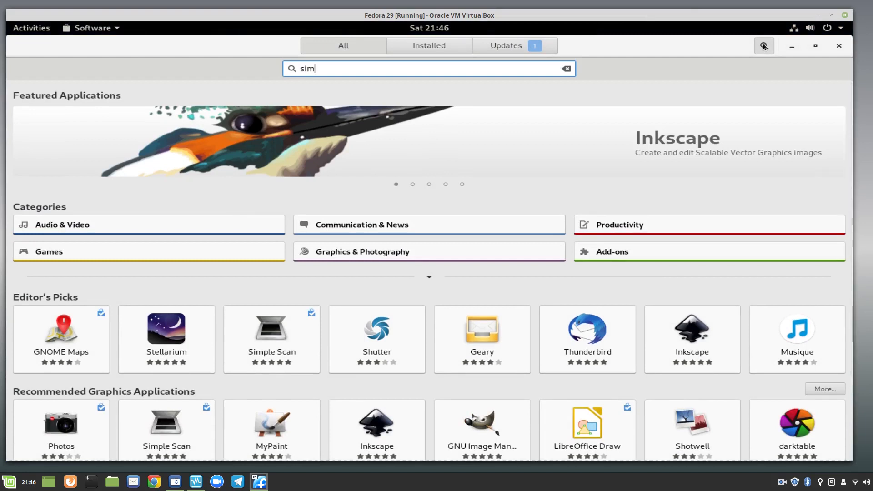
type("ples")
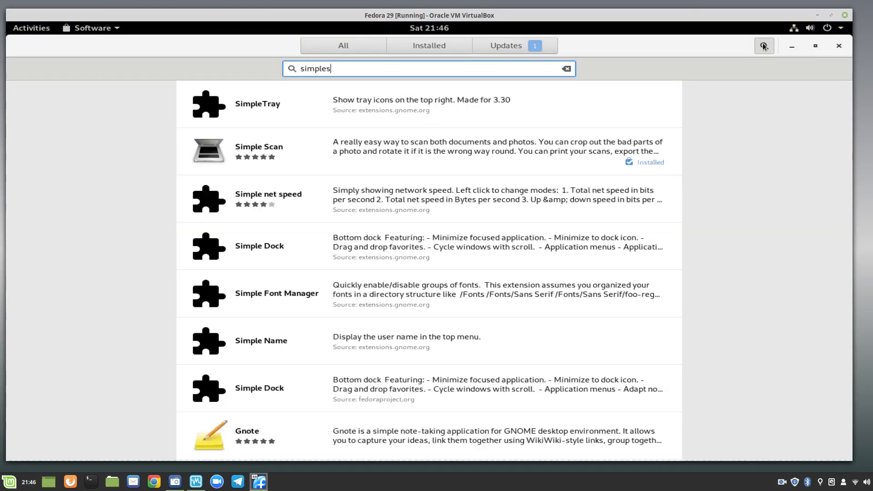
type("cr")
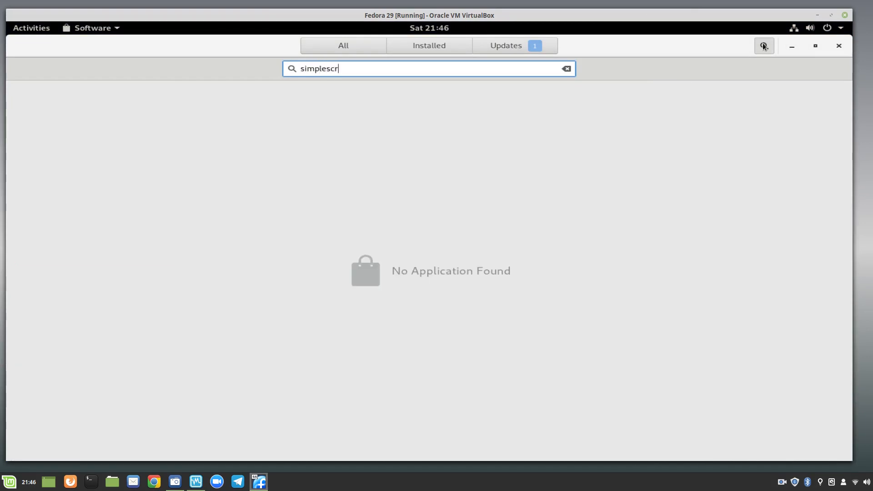
type("eenrecorder")
left_click(840, 48)
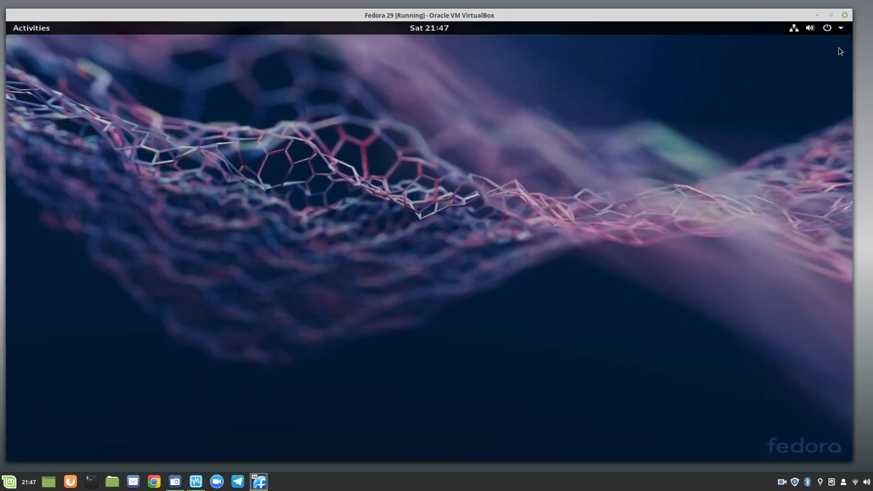
- Launch SimpleScreenRecorder via an Activities search for 'simpl' and close its welcome window
left_click(29, 29)
type("simpl")
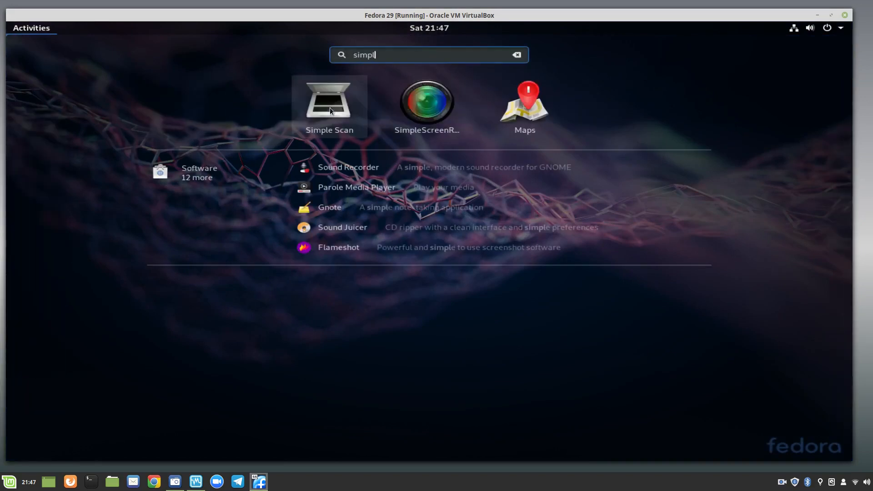
left_click(427, 94)
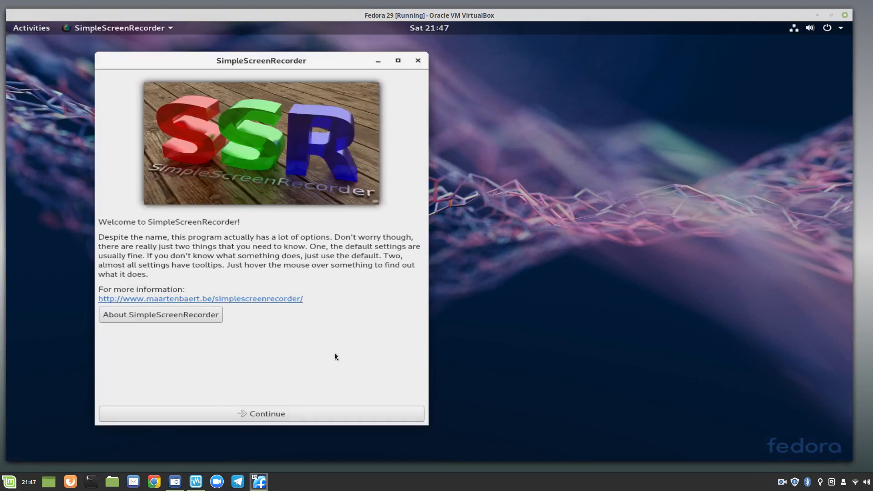
left_click(418, 60)
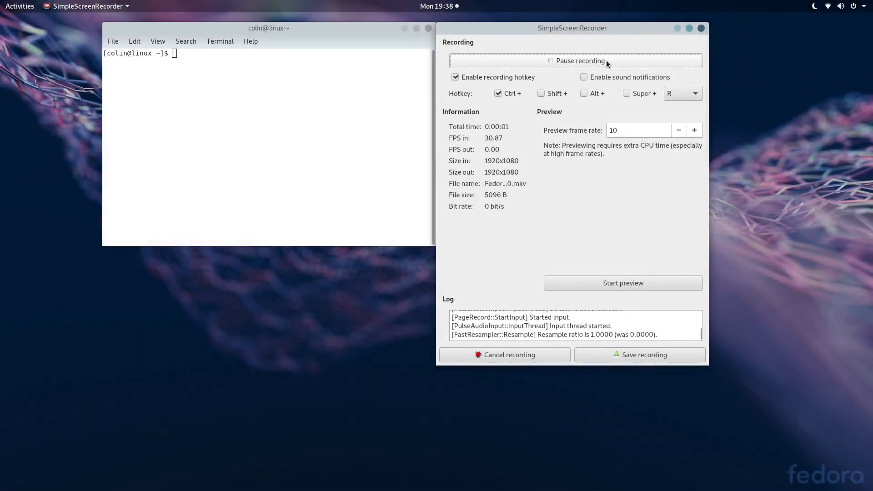
- Minimise SimpleScreenRecorder and run lspci in the terminal
left_click(676, 27)
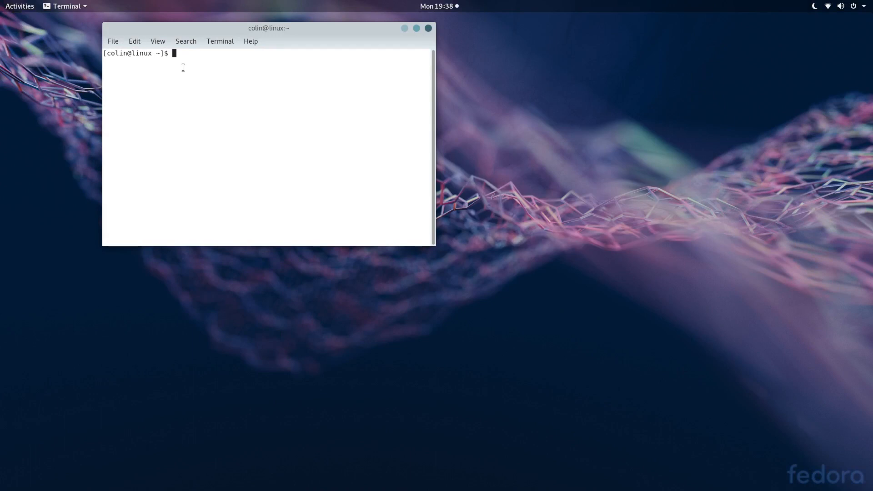
type("lspci")
key("Return")
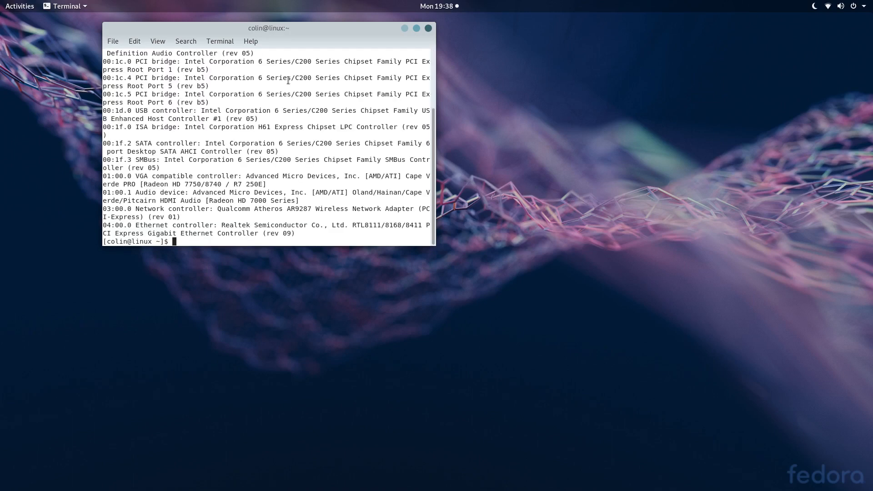
- Maximise the terminal, highlight the AMD Radeon VGA controller line, then minimise it
left_click_drag(277, 27, 364, 4)
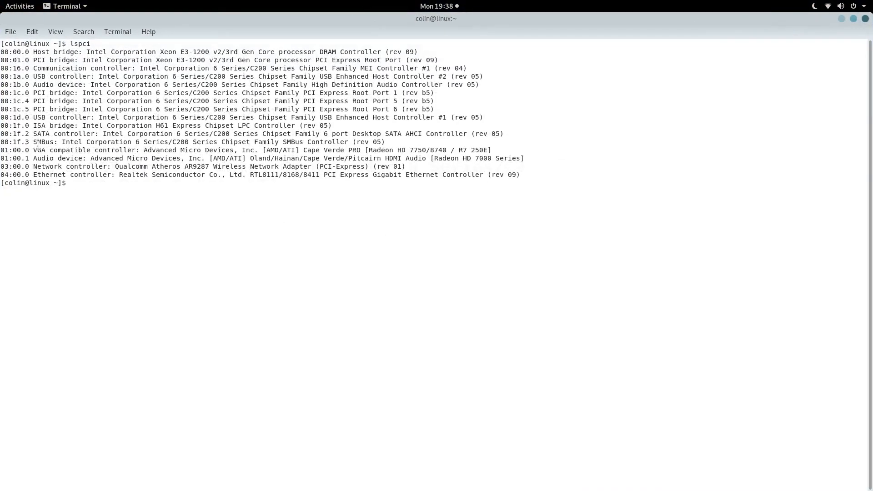
left_click_drag(32, 150, 492, 152)
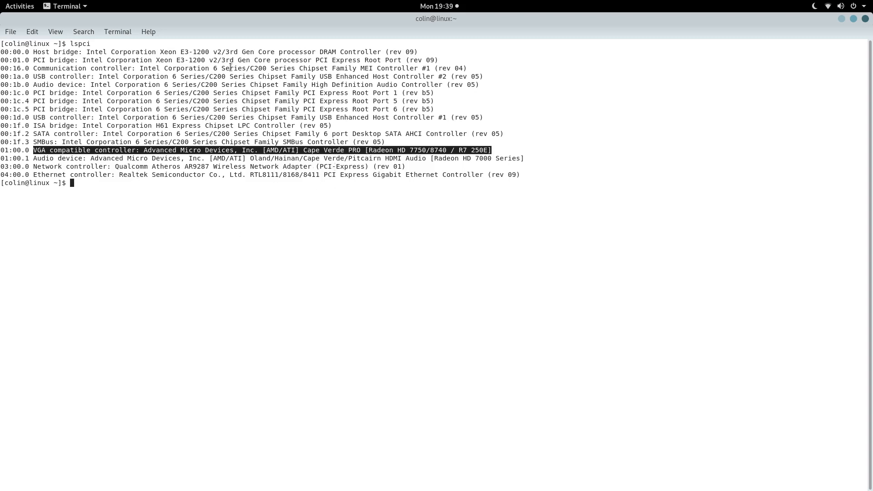
left_click(274, 220)
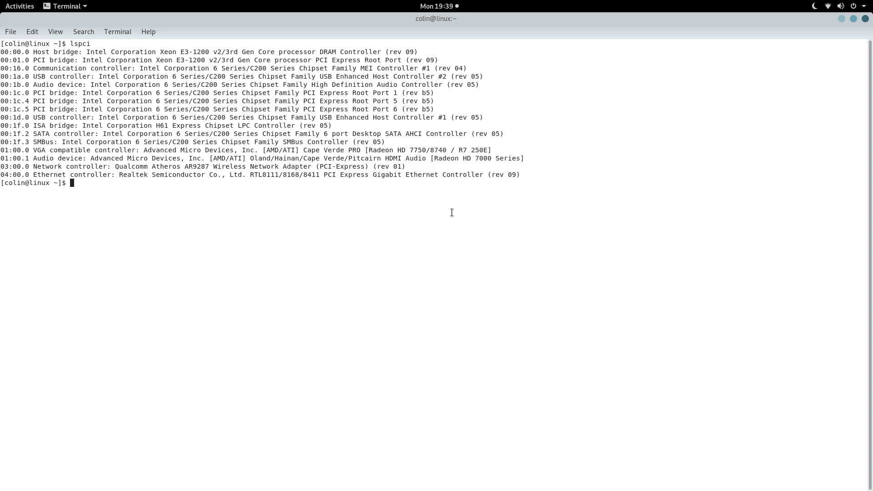
left_click(843, 19)
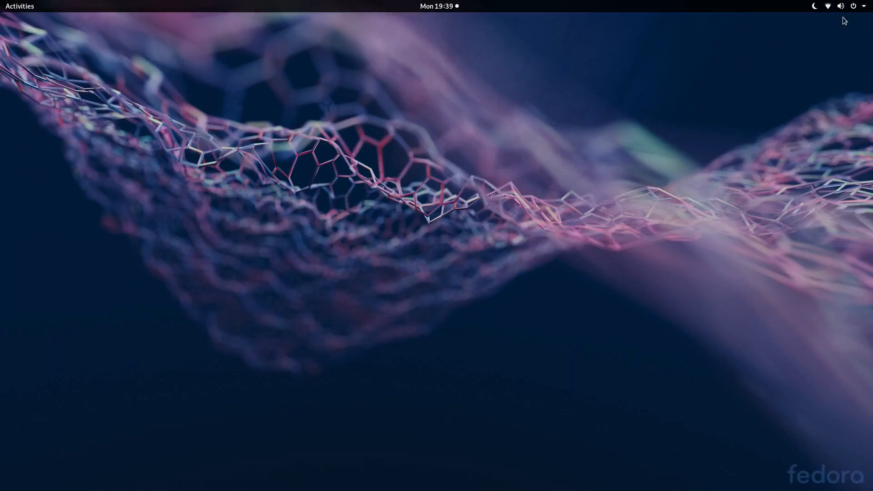
- Launch Zoom from the applications grid, then close its Cloud Meetings window
left_click(16, 8)
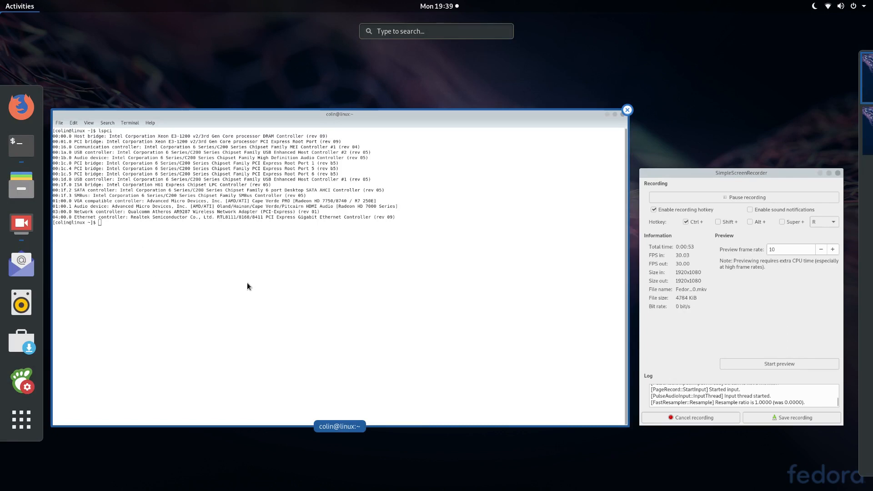
left_click(22, 418)
scroll(540, 362, "down", 1)
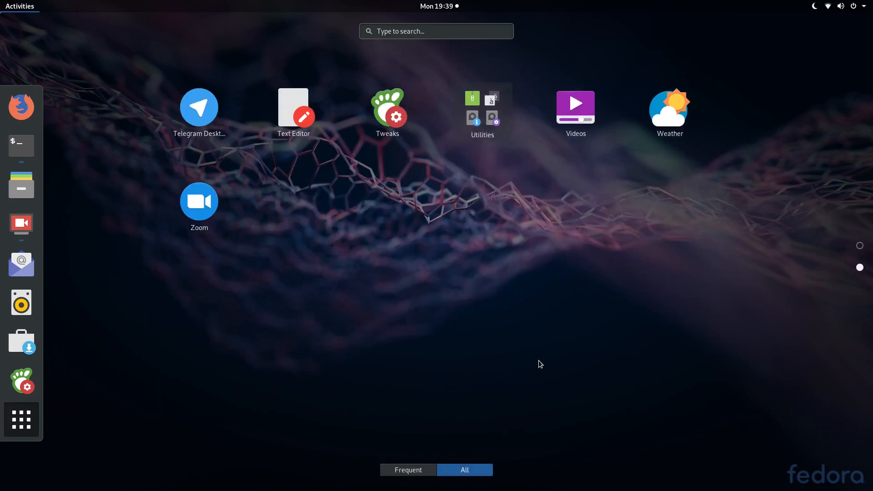
left_click(201, 199)
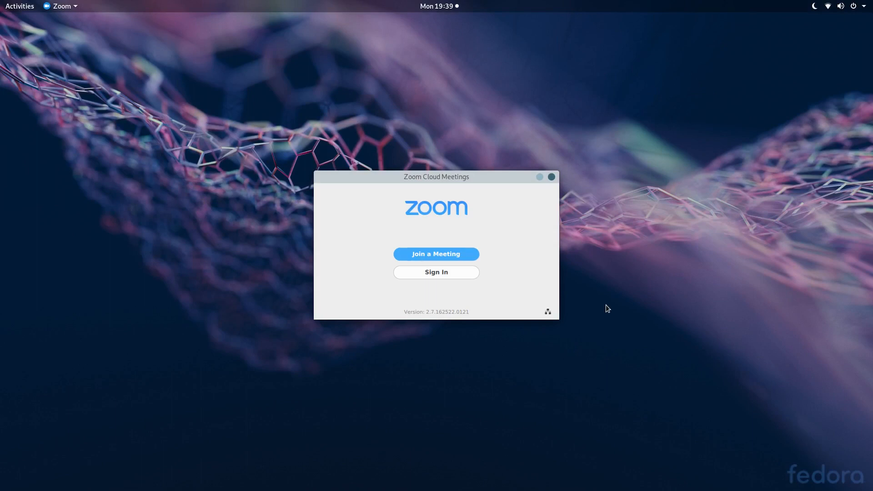
left_click(551, 178)
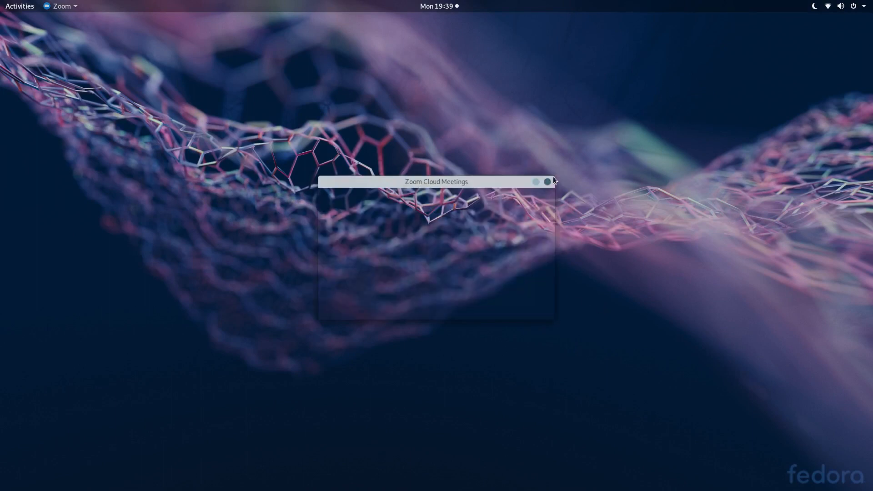
- Check the calendar and notifications panel, then switch to the window overview
left_click(15, 6)
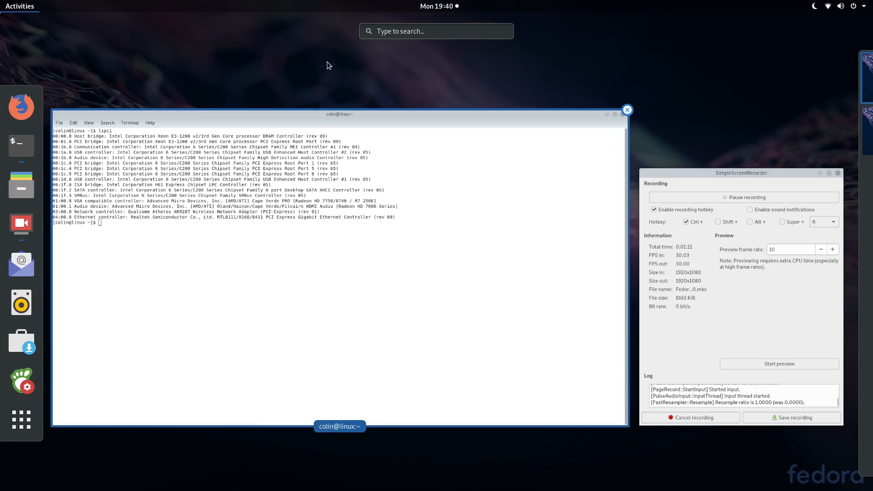
left_click(450, 5)
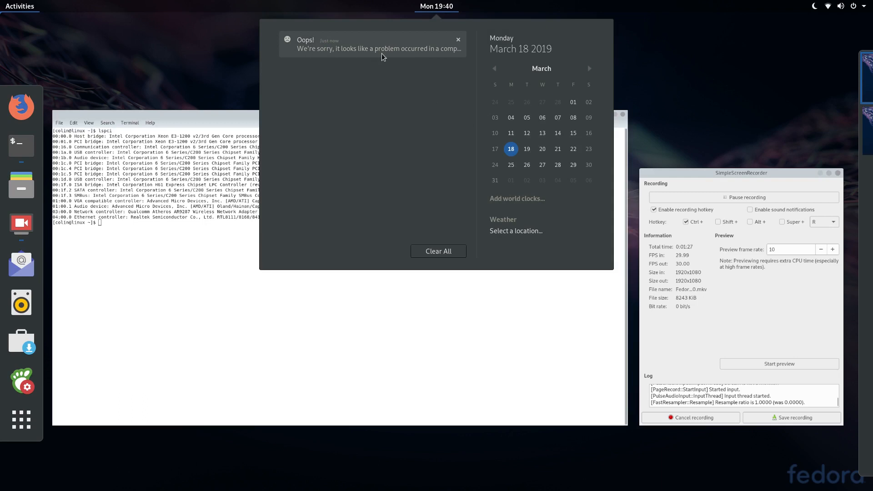
key("super")
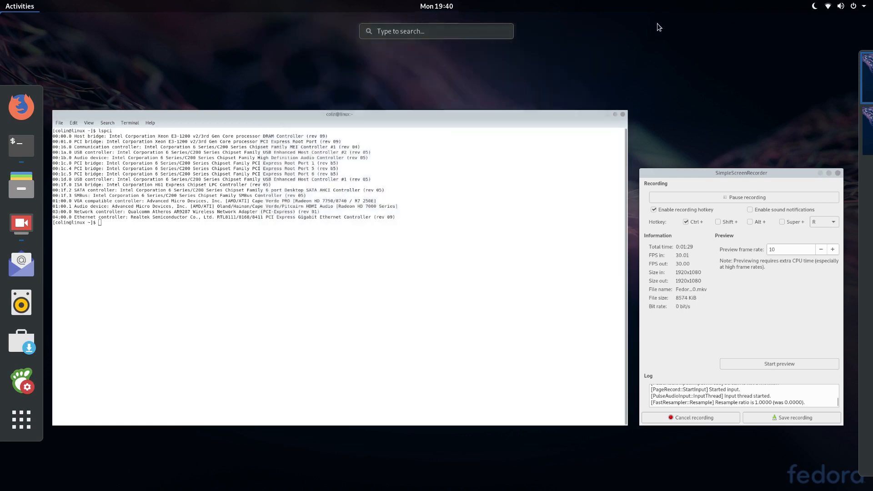
- Unmaximise the terminal, move it to the upper left, and launch GNOME Tweaks
left_click(394, 216)
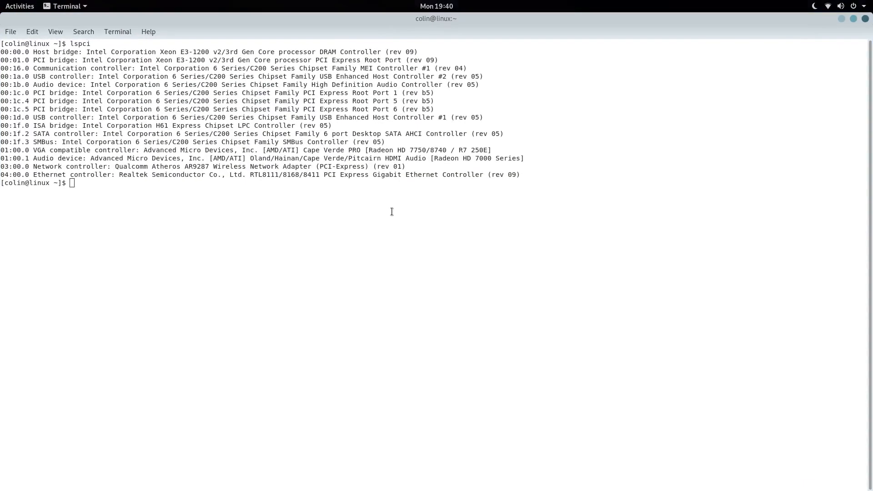
left_click_drag(443, 18, 300, 48)
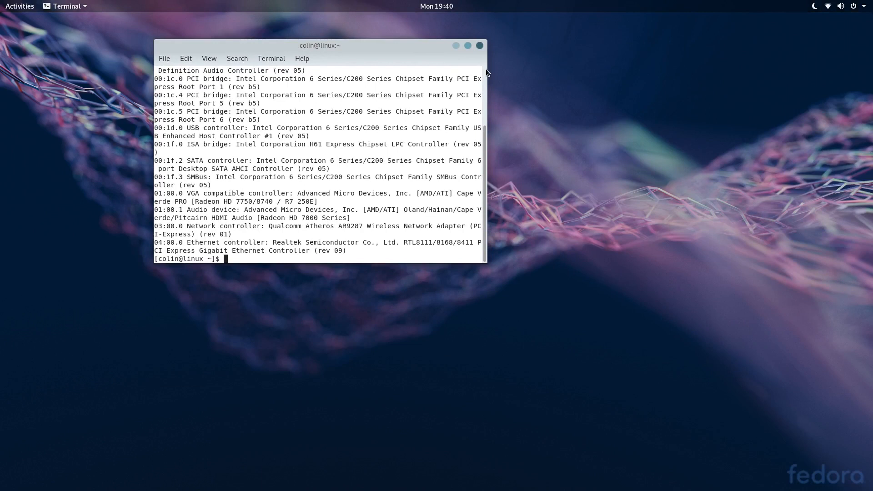
left_click(19, 10)
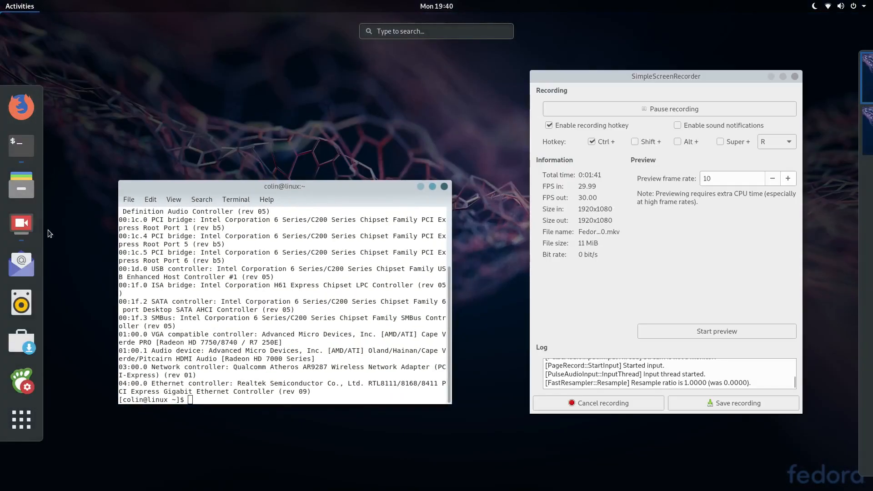
left_click(22, 381)
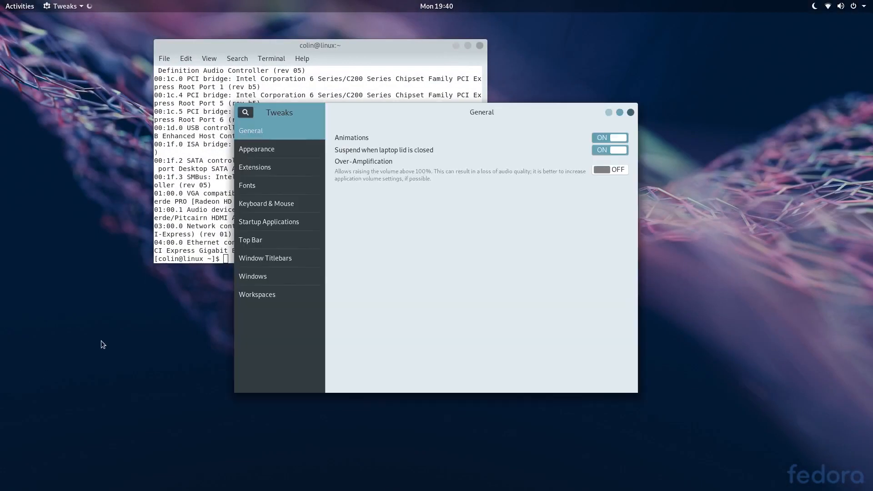
- Browse the Tweaks Appearance, Window Titlebars and General pages, then close Tweaks
left_click(24, 5)
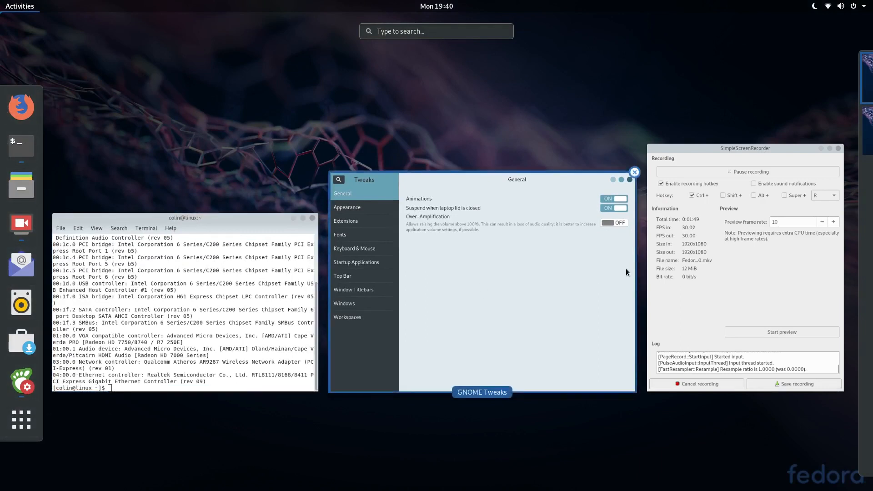
left_click(483, 249)
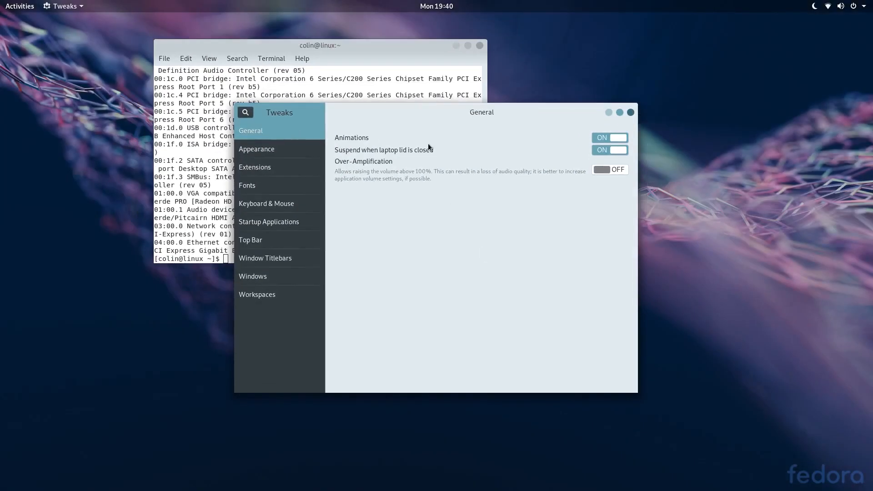
left_click(271, 151)
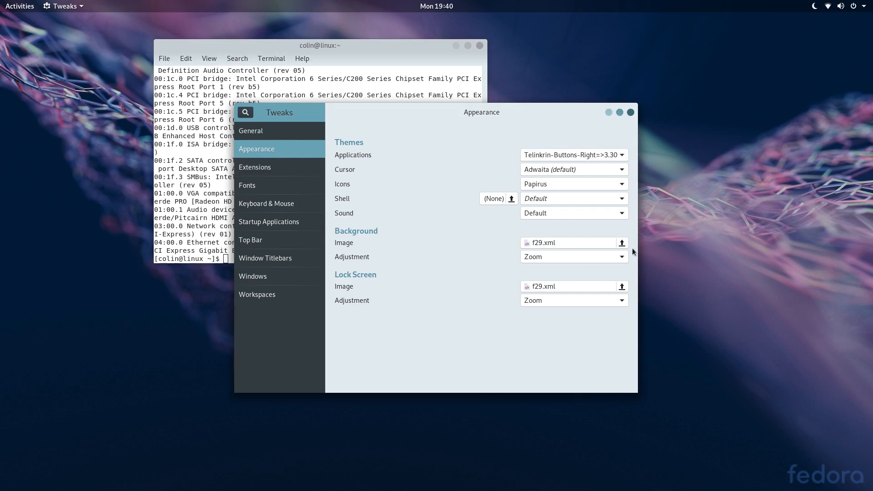
left_click(266, 259)
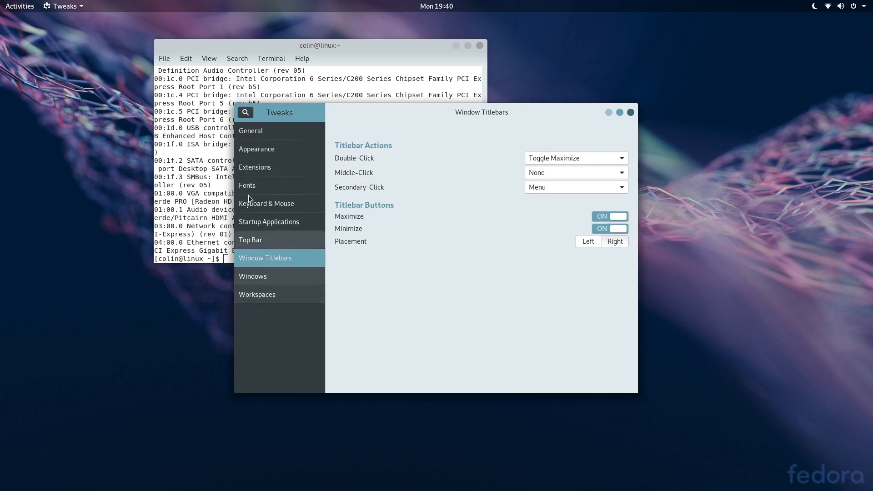
left_click(253, 131)
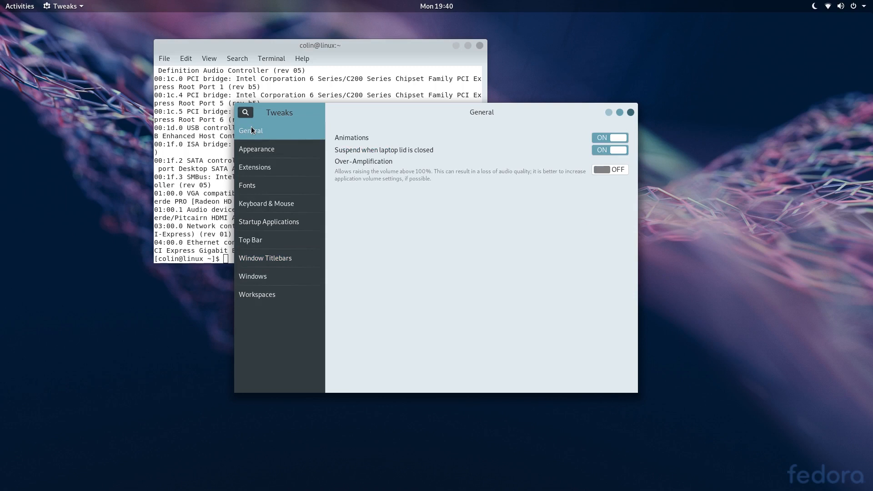
left_click(632, 113)
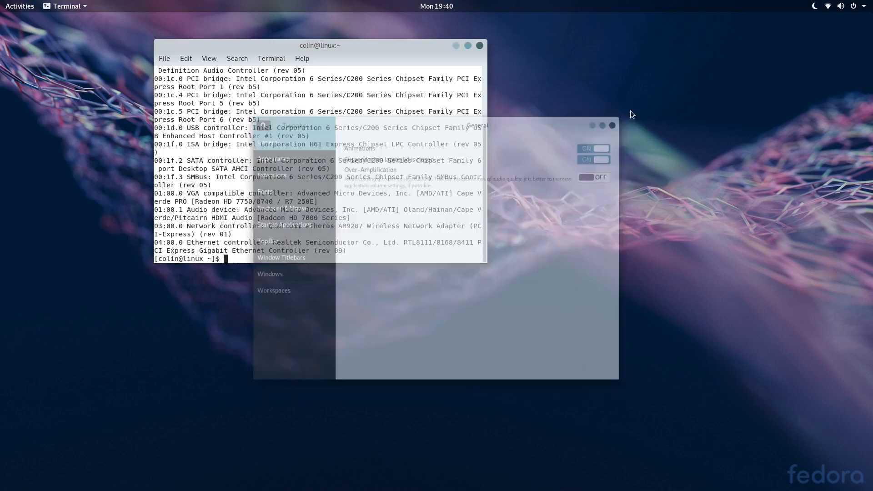
left_click(22, 5)
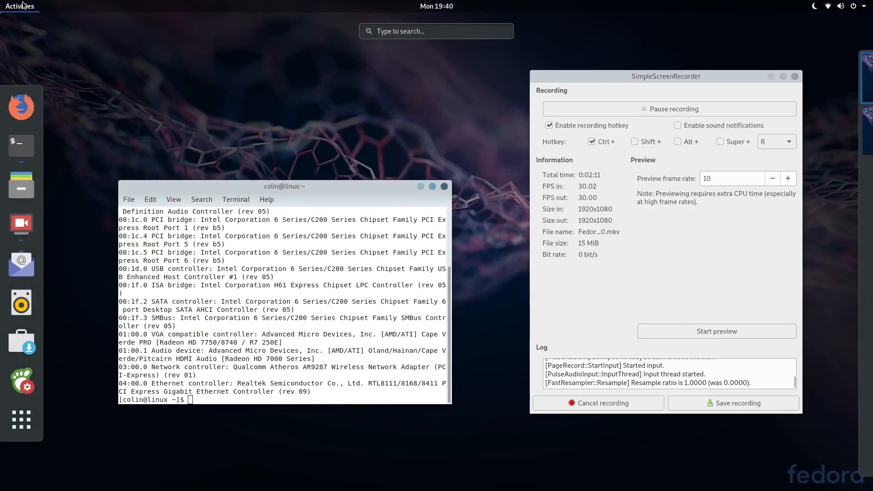
- Launch Fedy via an Activities search for 'fed' and view its Tweaks, Themes and Utilities categories
type("fed")
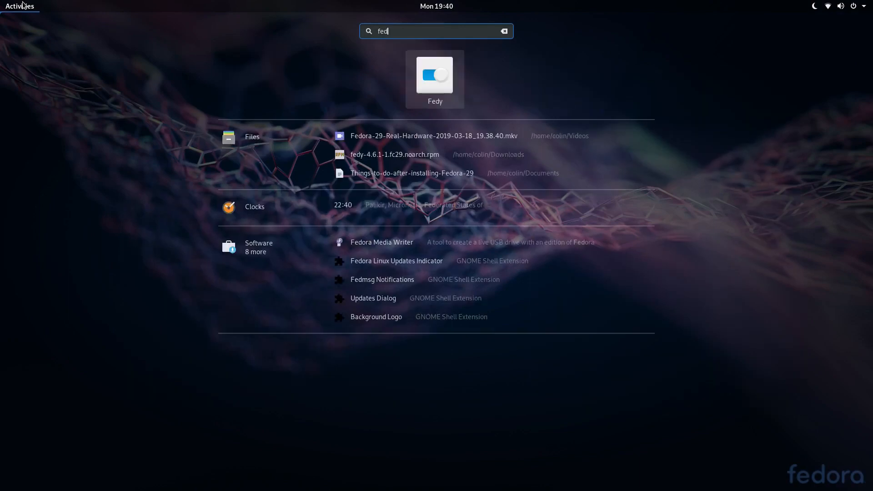
key("Return")
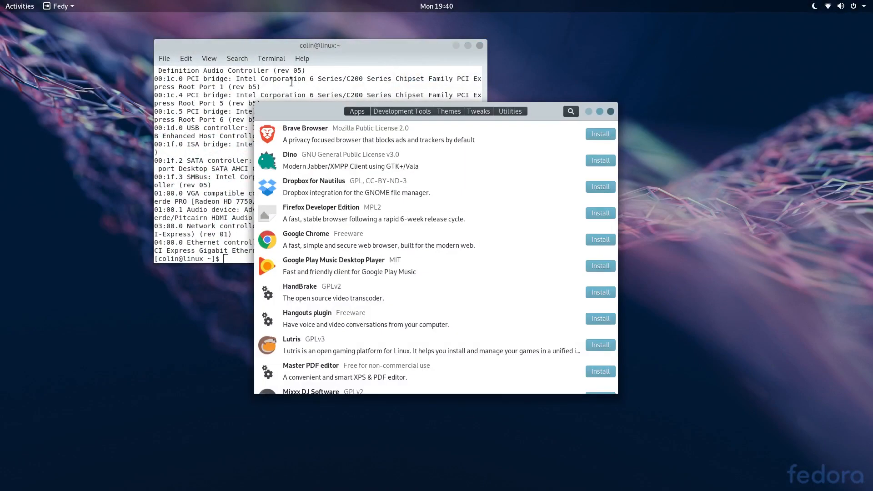
left_click(475, 114)
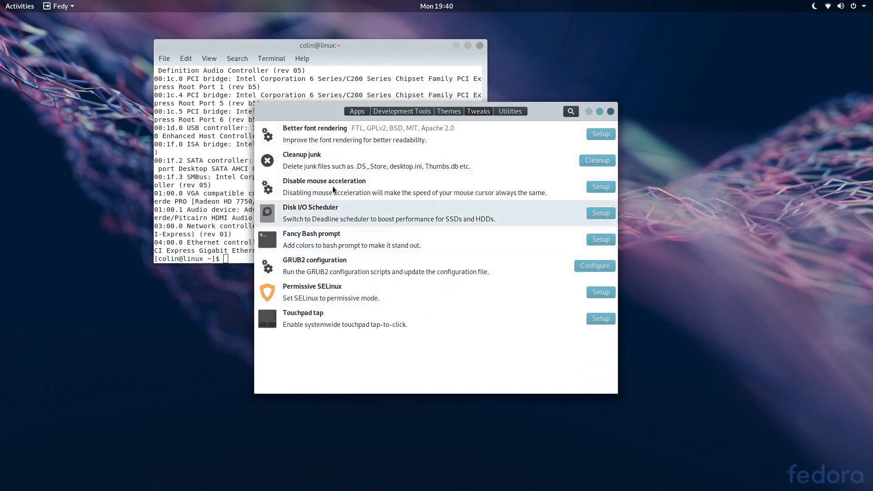
left_click(448, 109)
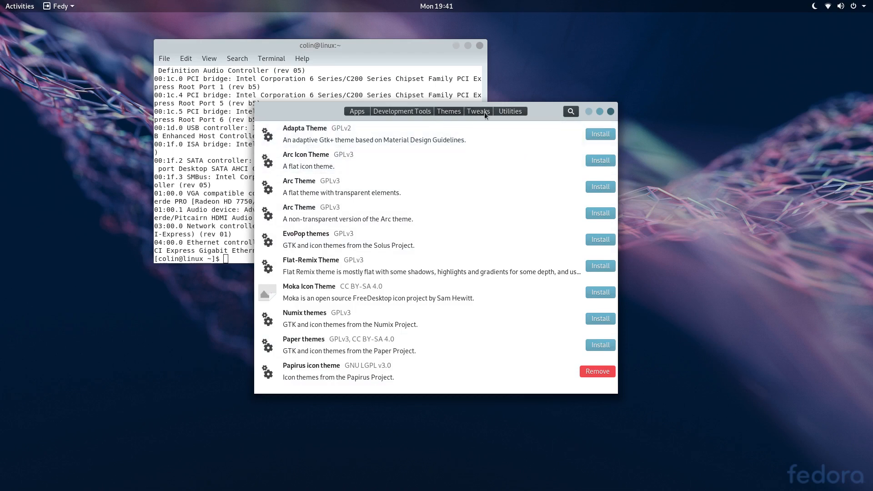
left_click(505, 111)
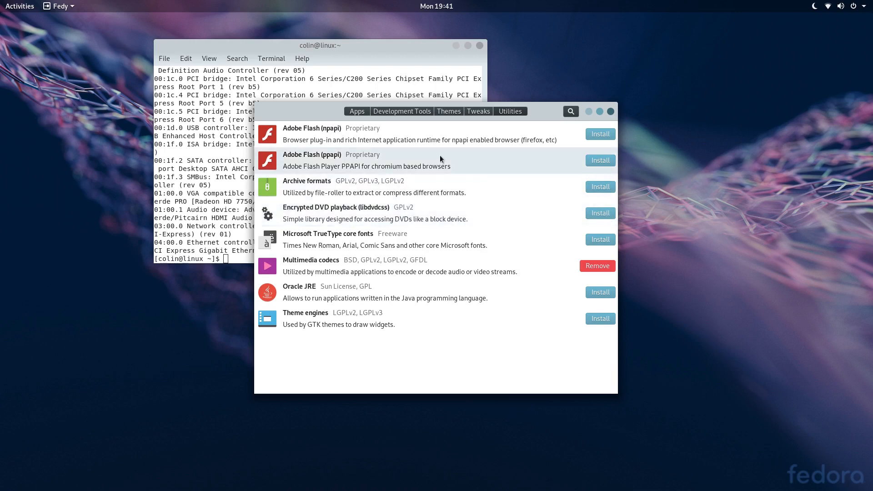
- Scroll through Fedy's Apps and Development Tools catalogues
left_click(359, 112)
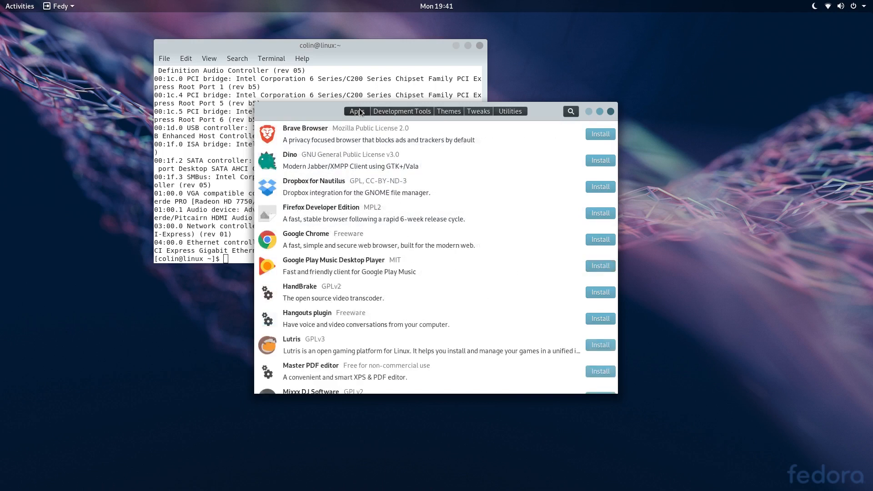
scroll(414, 189, "down", 15)
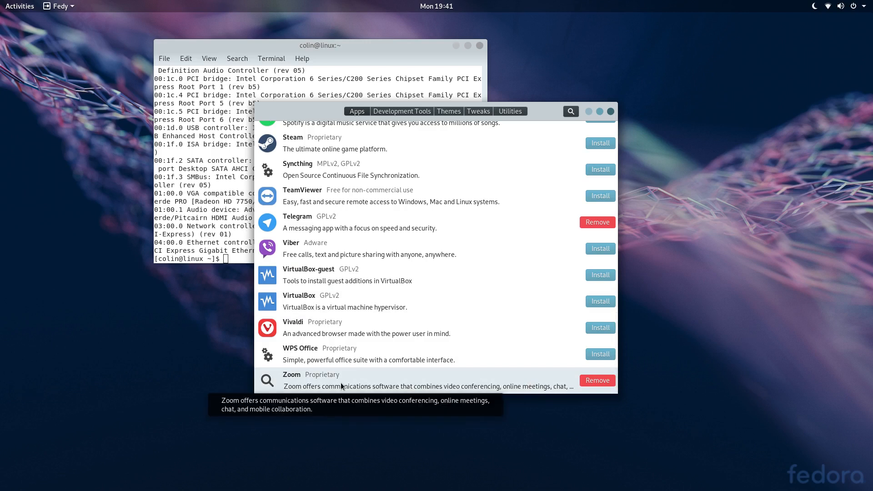
scroll(386, 361, "up", 15)
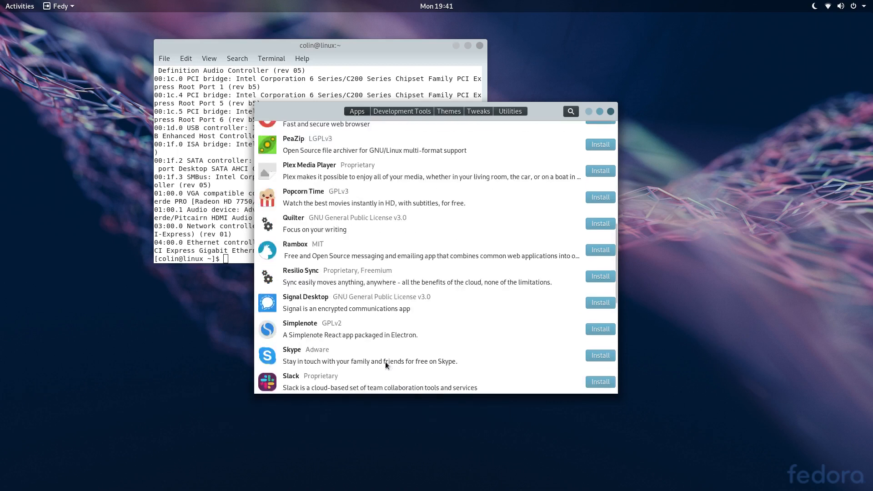
left_click(402, 111)
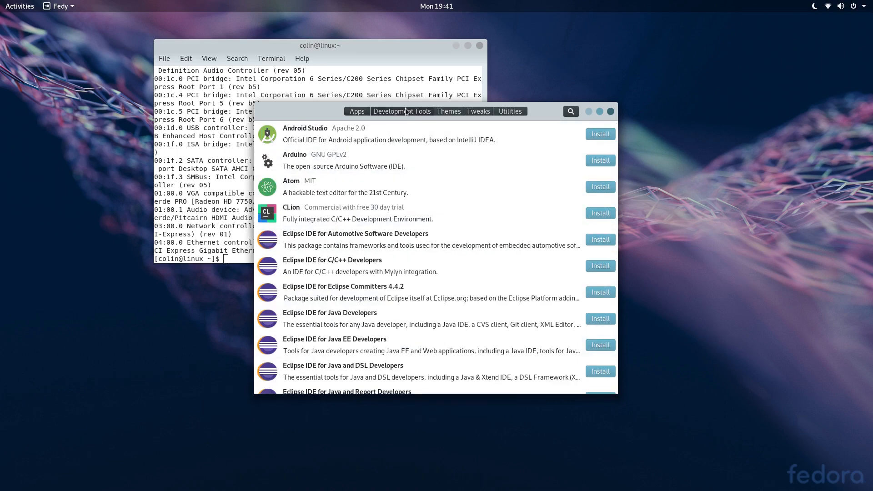
scroll(471, 177, "down", 15)
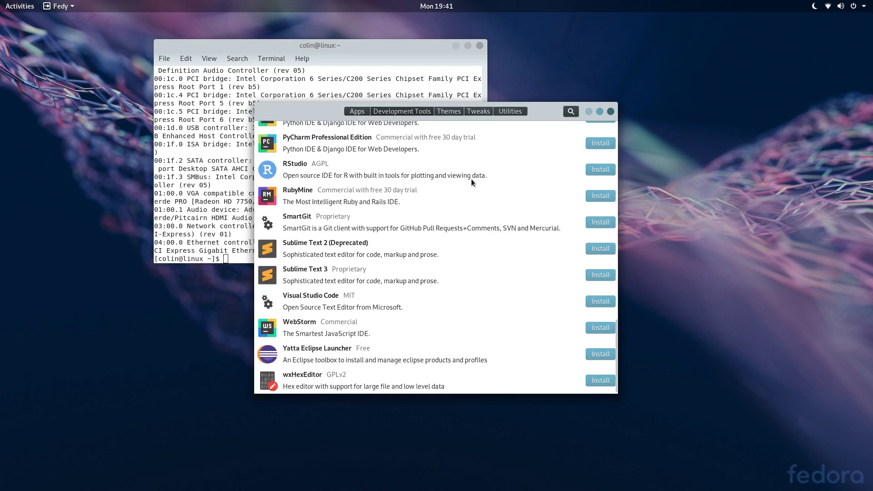
- View Fedy's Themes, Tweaks and Utilities categories, then close Fedy and the terminal
left_click(447, 112)
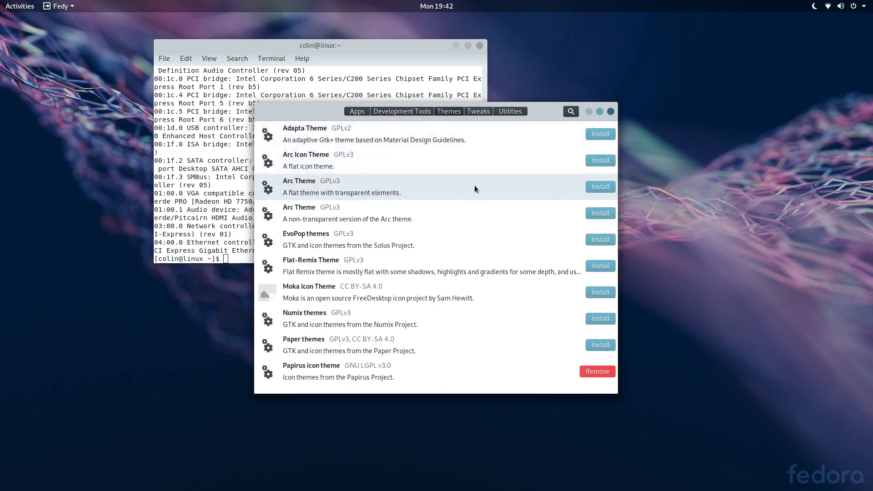
left_click(481, 111)
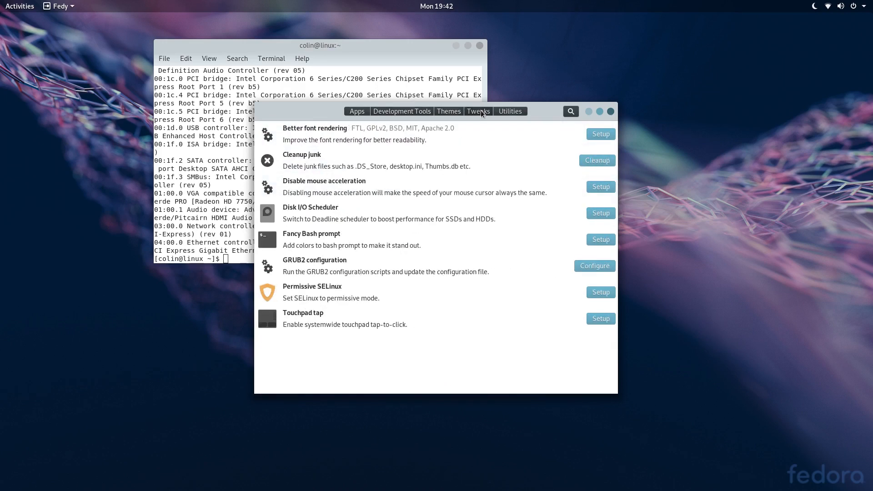
left_click(514, 111)
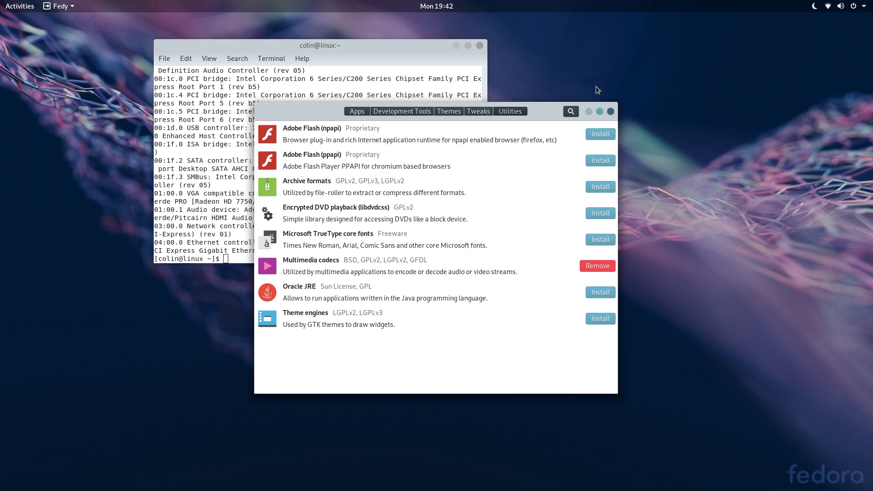
left_click(612, 113)
left_click(479, 45)
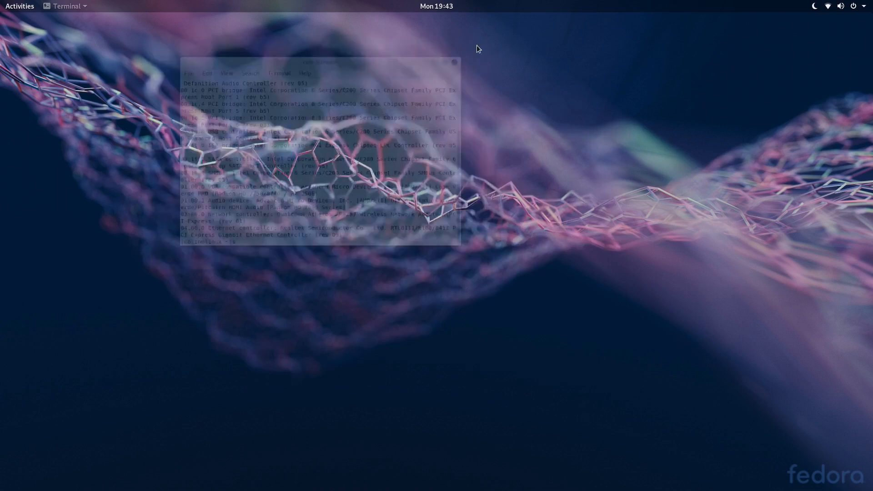